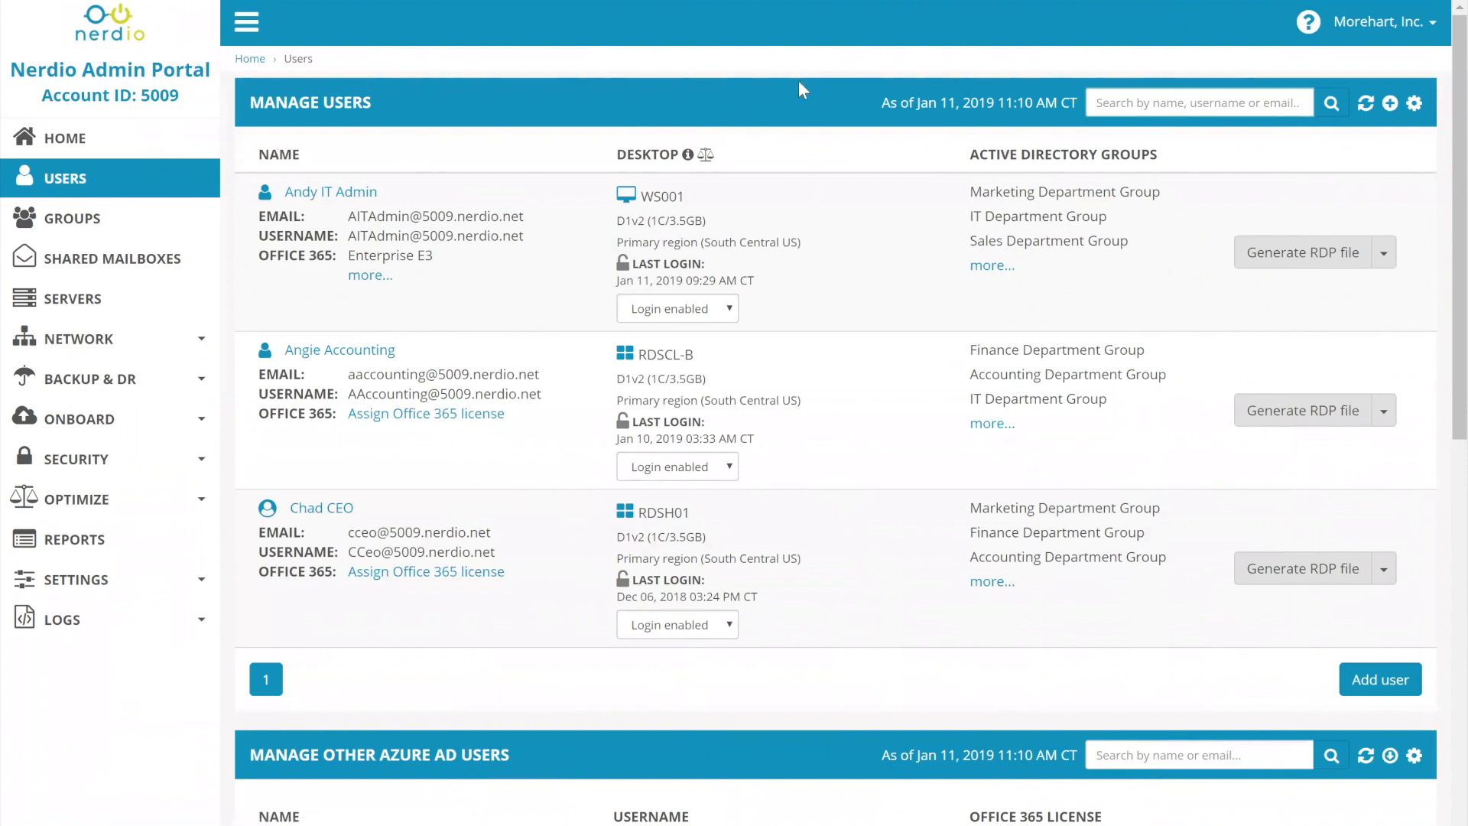
# Check when the Manage Users list was last refreshed.
pyautogui.moveTo(874, 99); pyautogui.dragTo(1207, 101)
pyautogui.click(1365, 103)
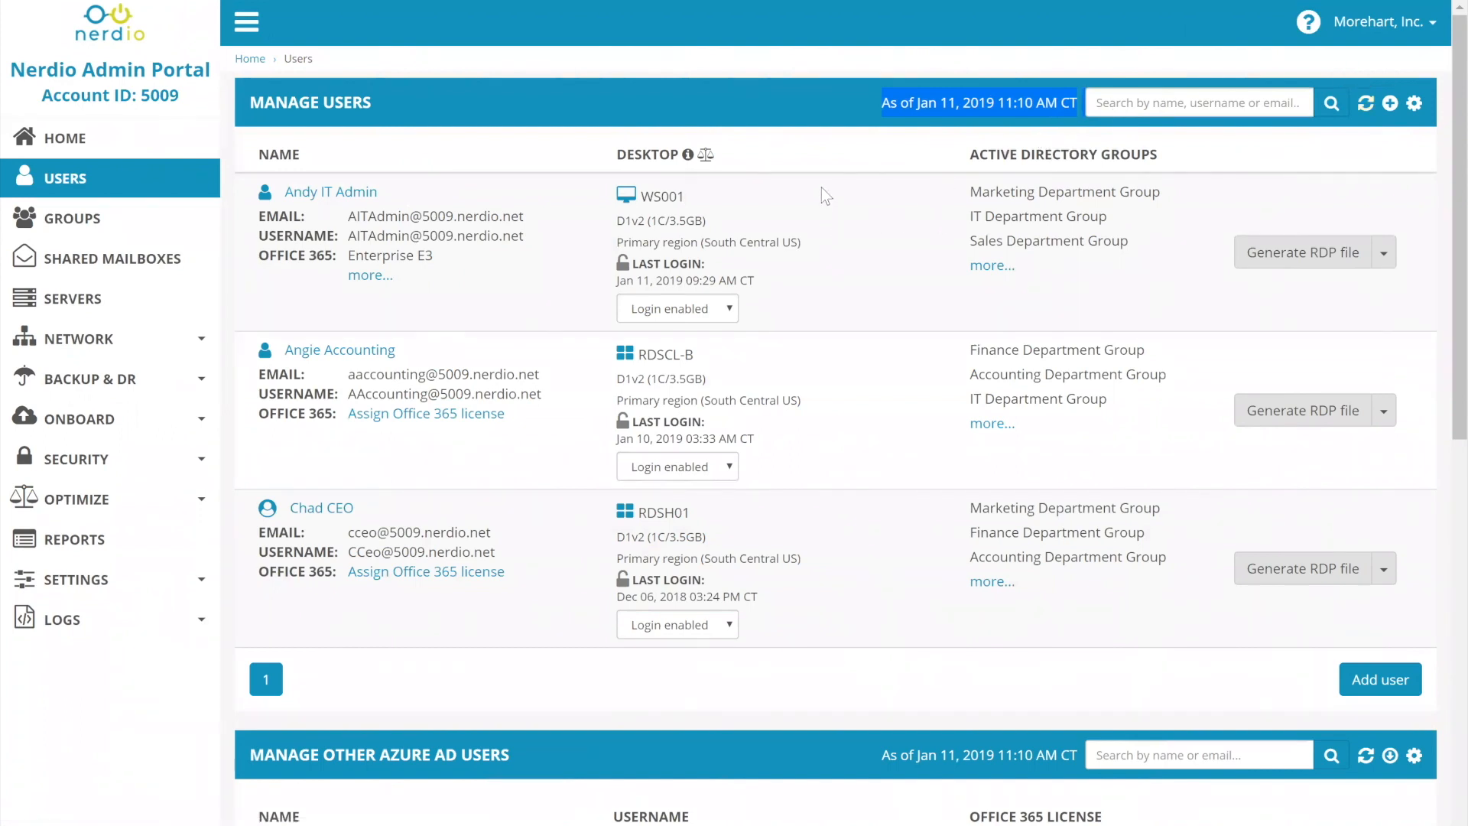
pyautogui.click(934, 103)
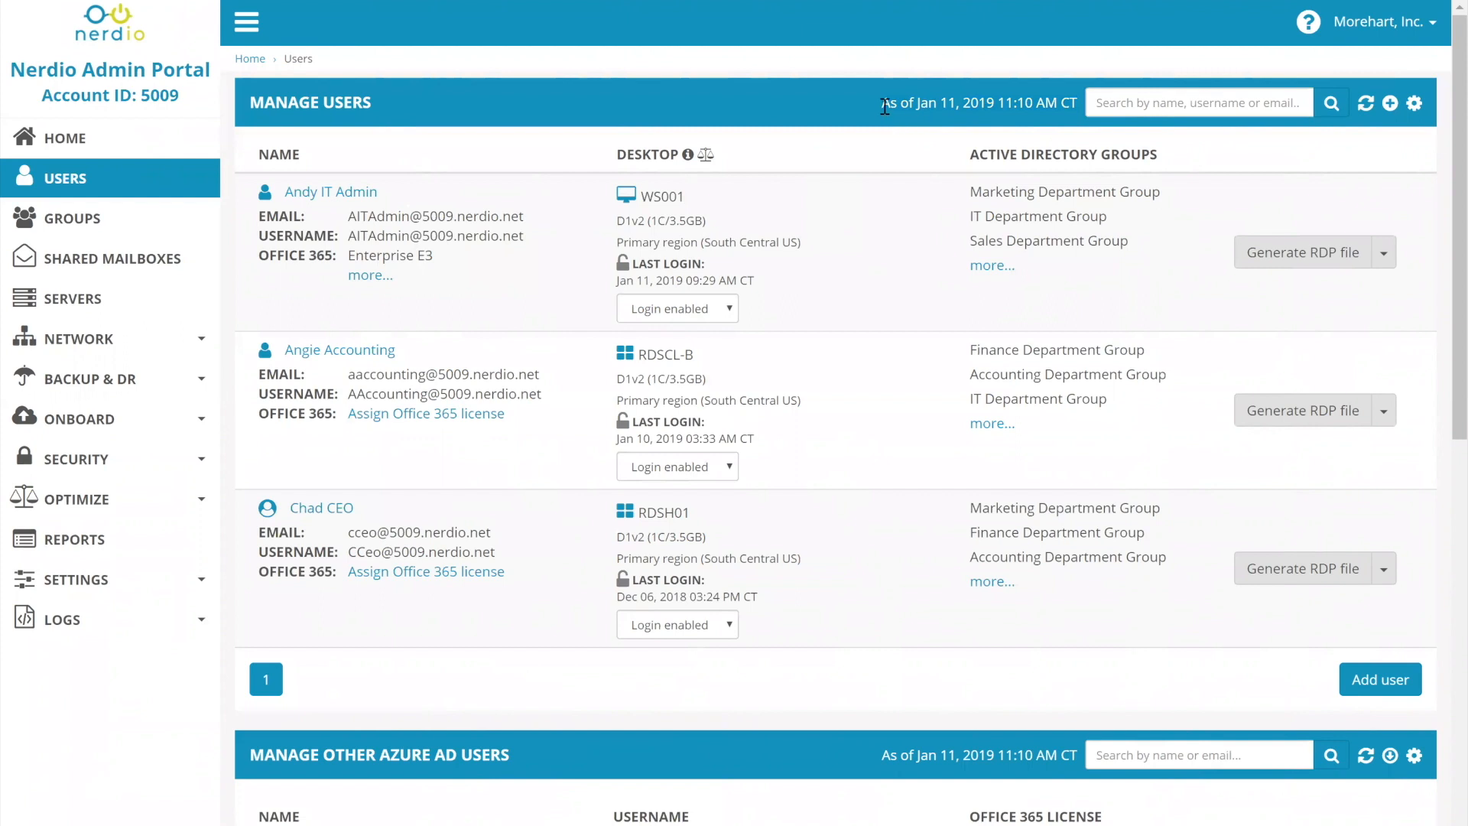
pyautogui.moveTo(884, 107); pyautogui.dragTo(1077, 103)
pyautogui.click(1076, 103)
pyautogui.moveTo(883, 107); pyautogui.dragTo(1077, 111)
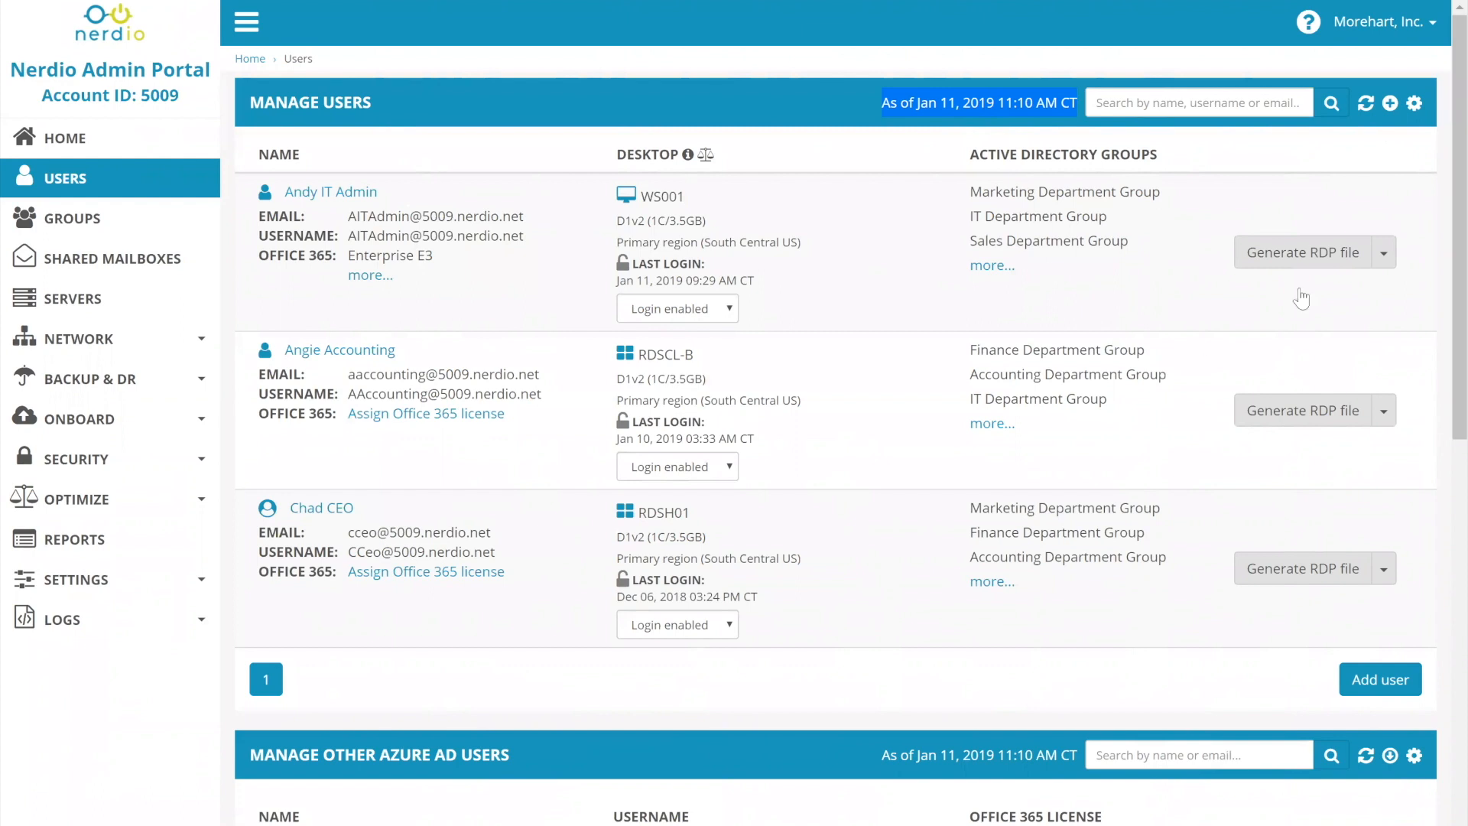
# Turn on the display of disabled users and archived users in the Manage Users list.
pyautogui.click(1414, 105)
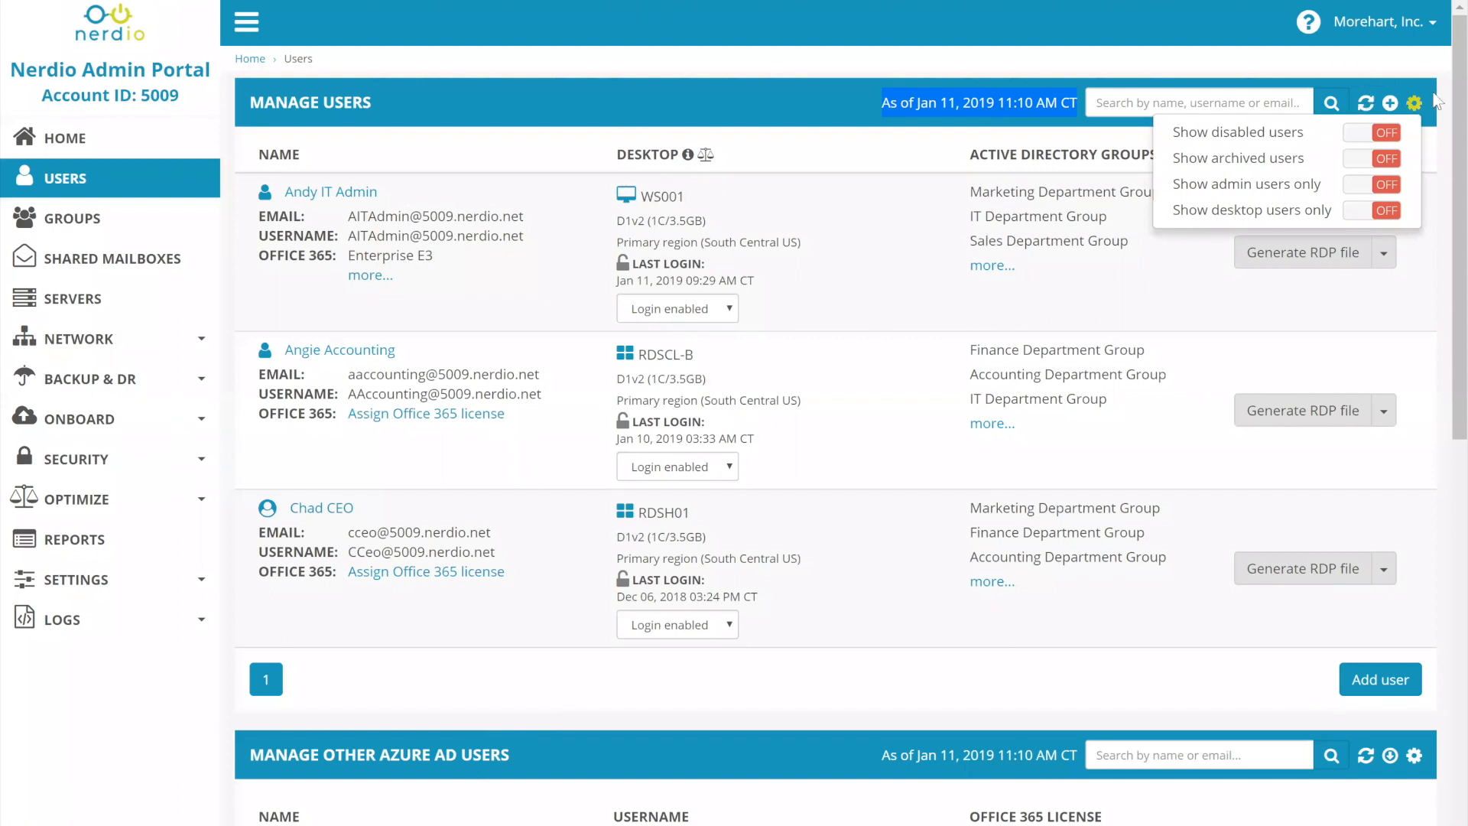
pyautogui.click(1413, 105)
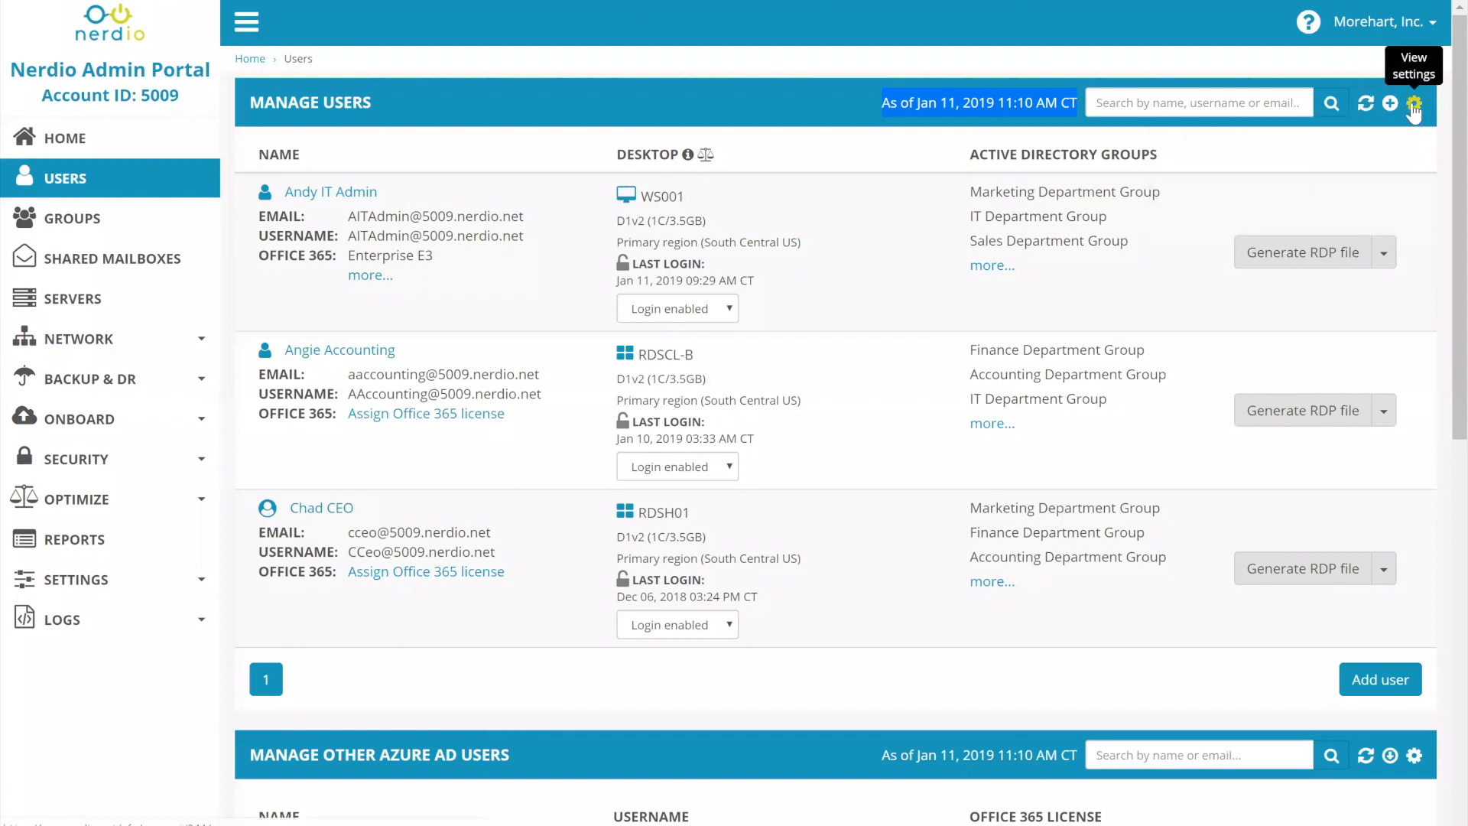
pyautogui.click(1413, 105)
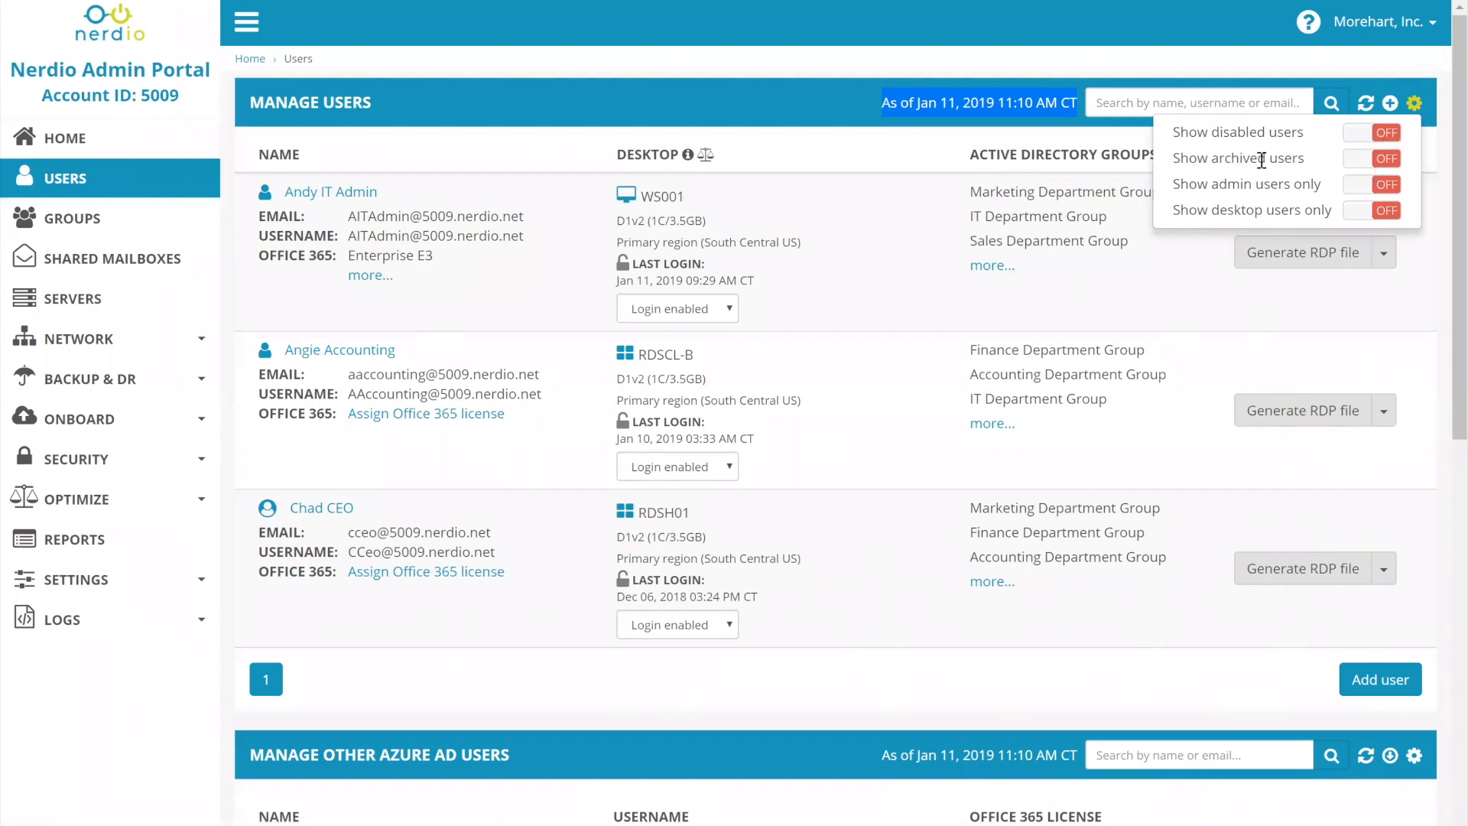
pyautogui.moveTo(1211, 132); pyautogui.dragTo(1304, 139)
pyautogui.click(1413, 102)
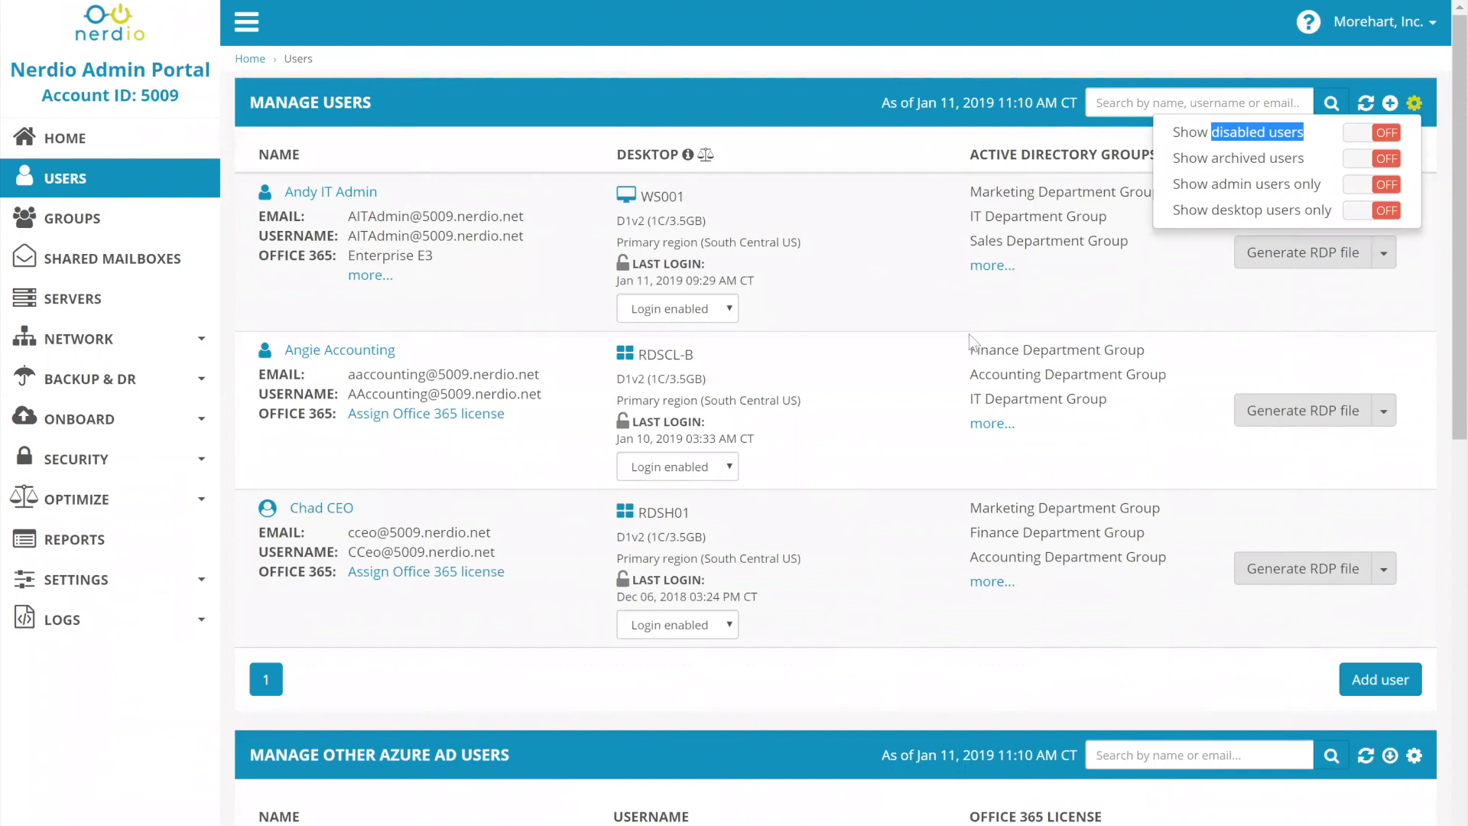
pyautogui.click(1359, 133)
pyautogui.click(1413, 103)
pyautogui.click(1389, 160)
pyautogui.scroll(-4, 496, 558)
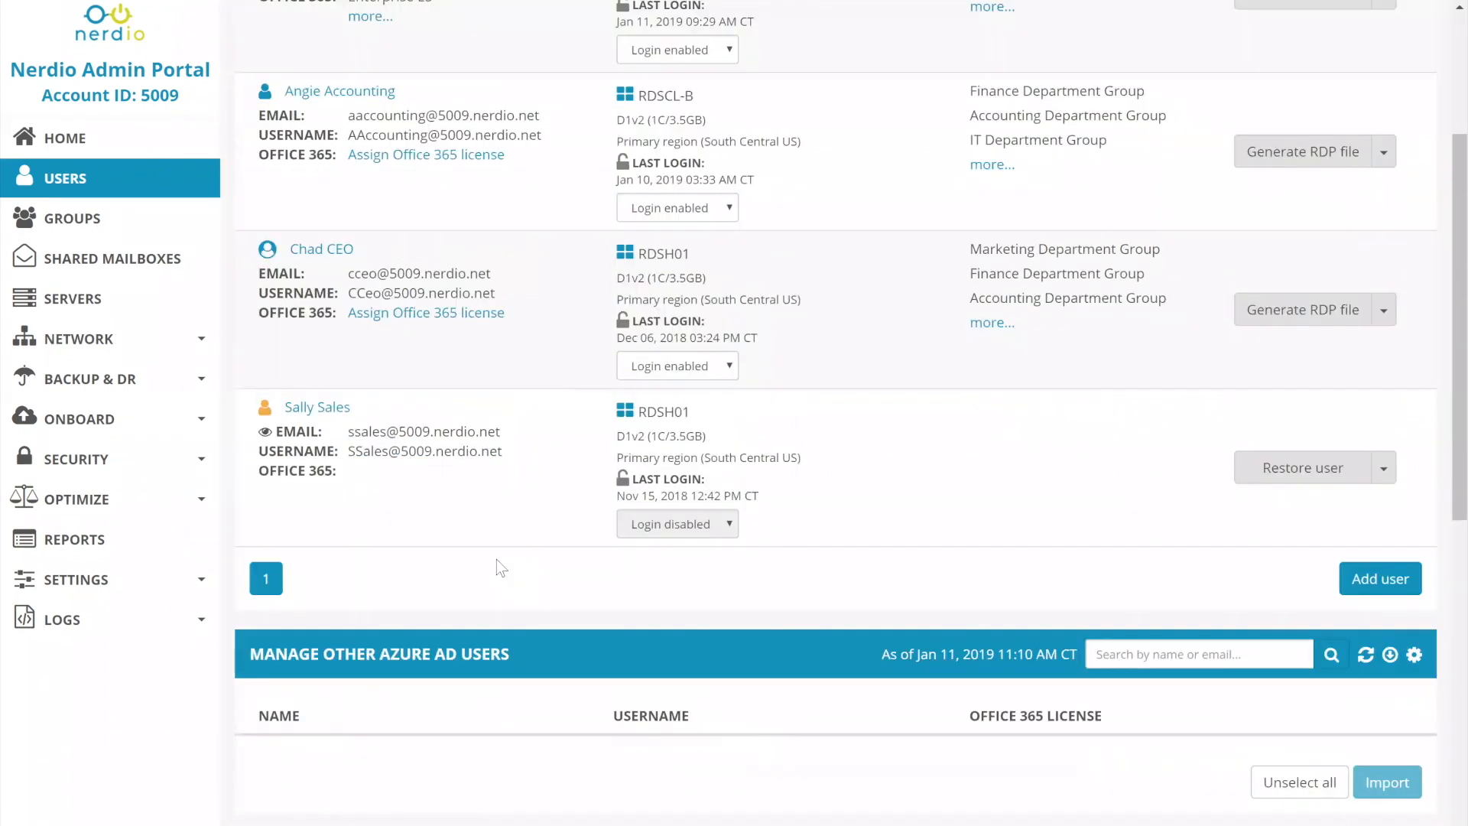
# Examine the archived user's status and the additional actions available for that account.
pyautogui.moveTo(267, 388)
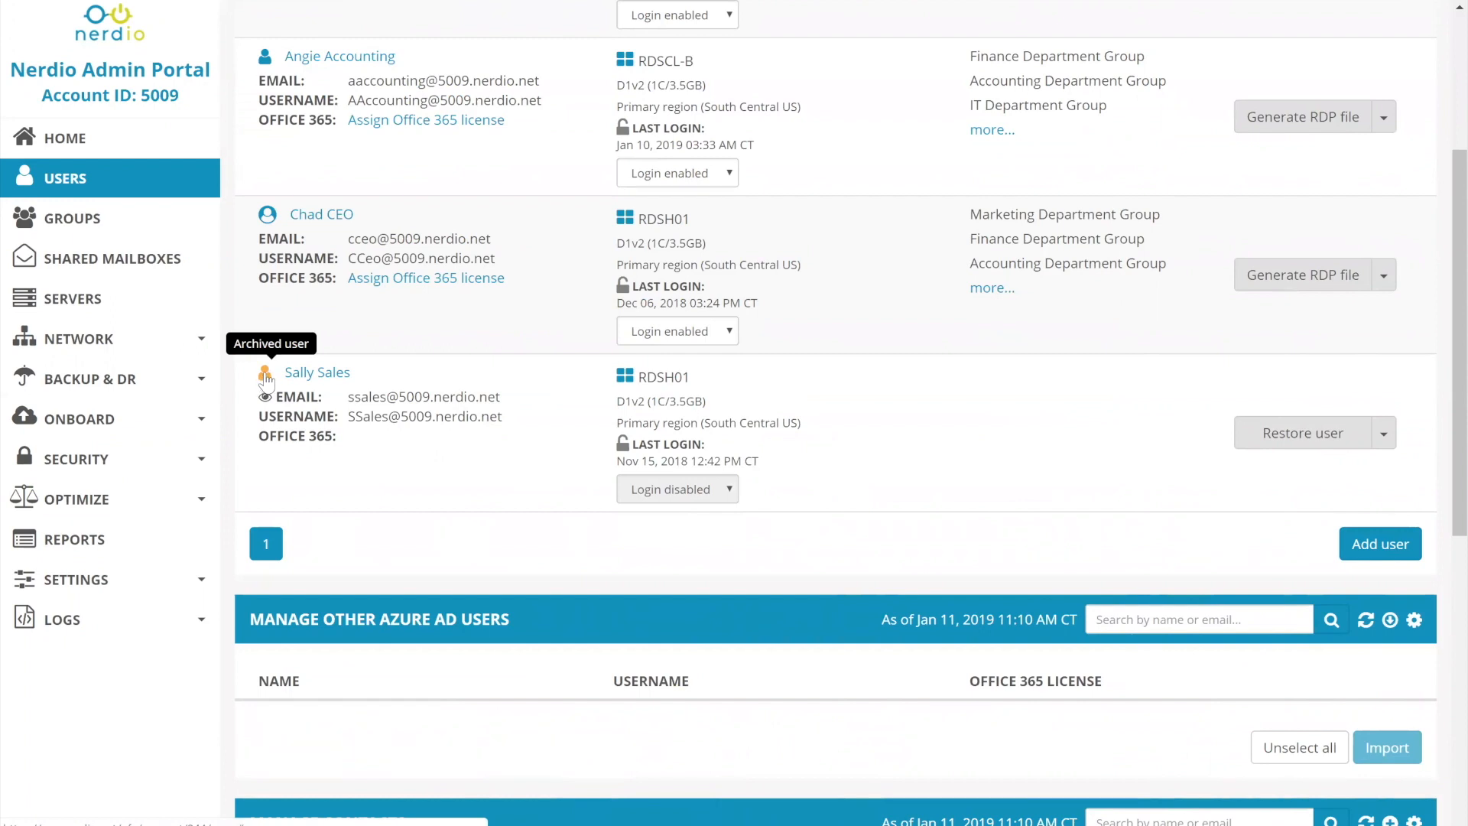
pyautogui.scroll(3, 1214, 221)
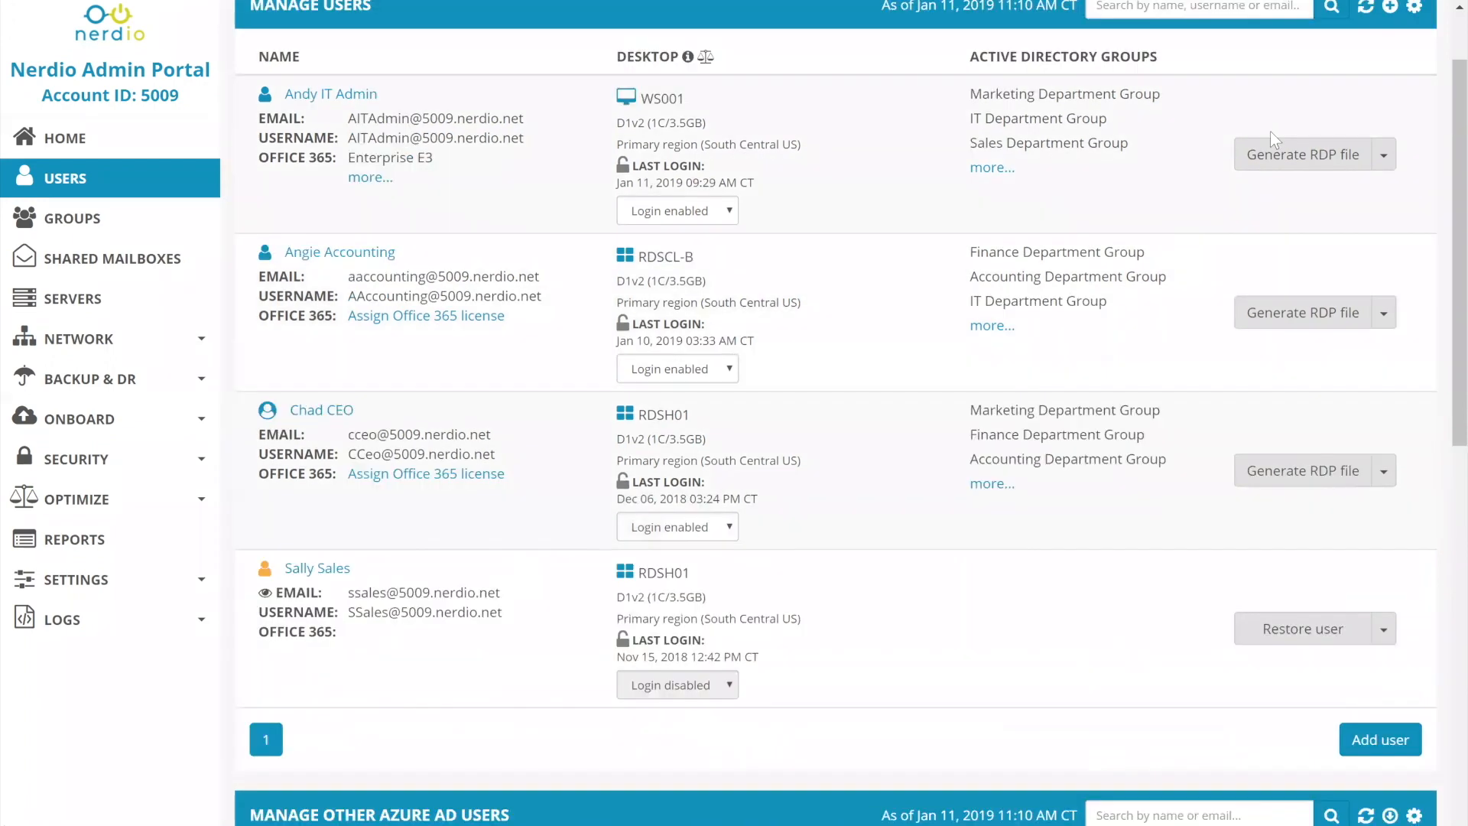
pyautogui.click(1383, 629)
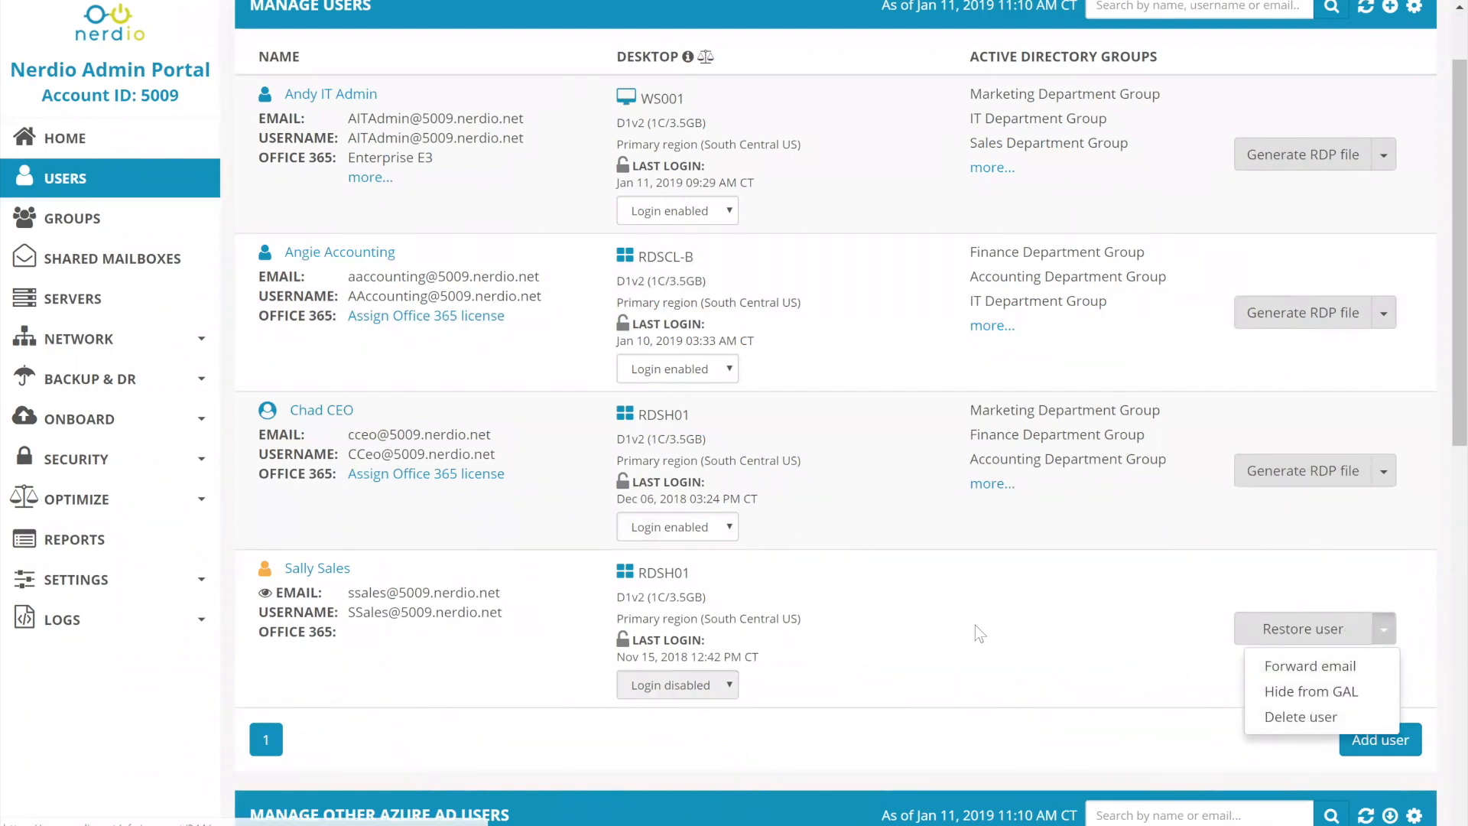
pyautogui.click(1013, 603)
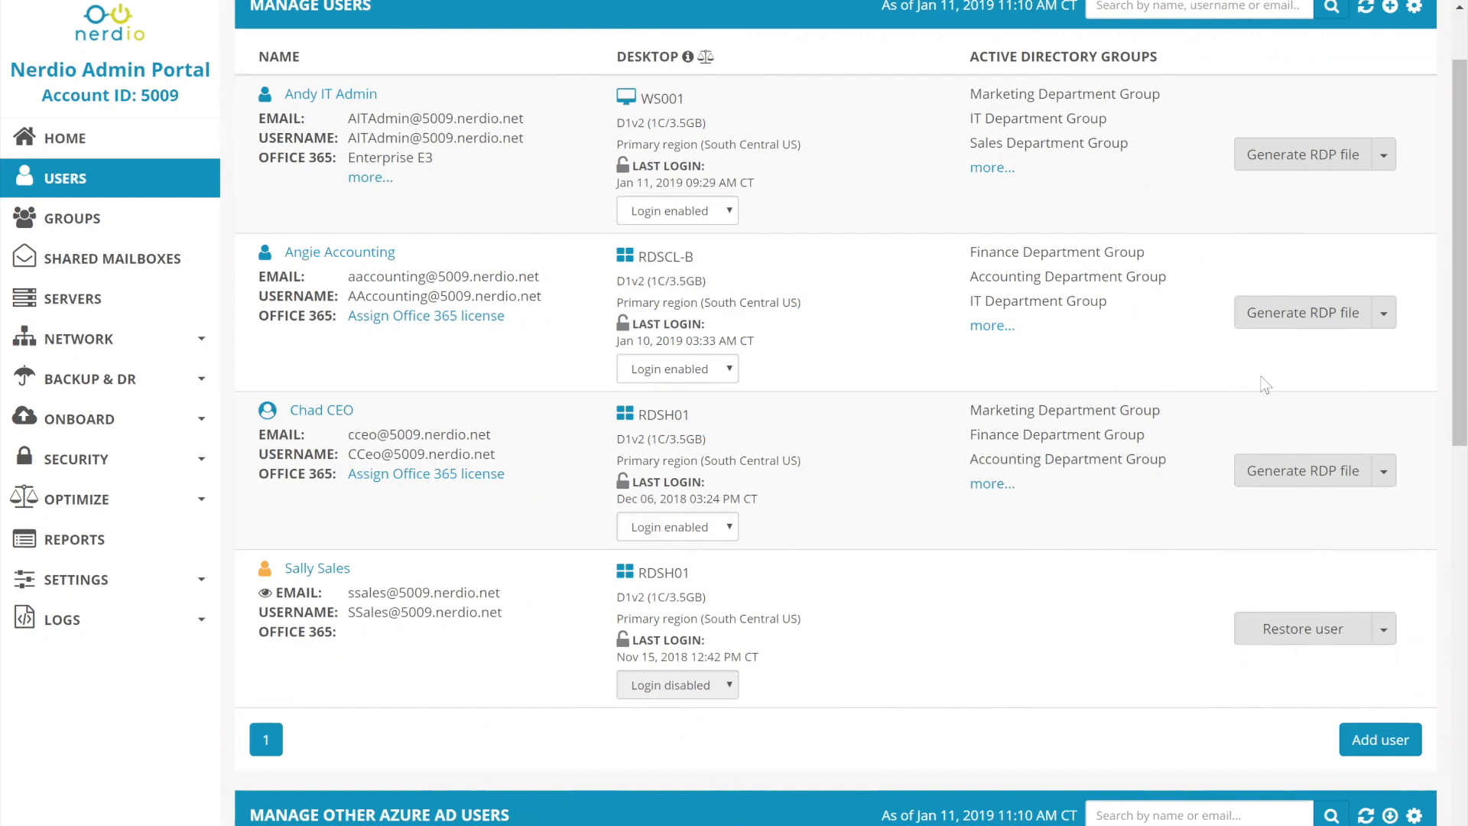
# Examine the additional actions available for the active IT admin user.
pyautogui.scroll(1, 1315, 260)
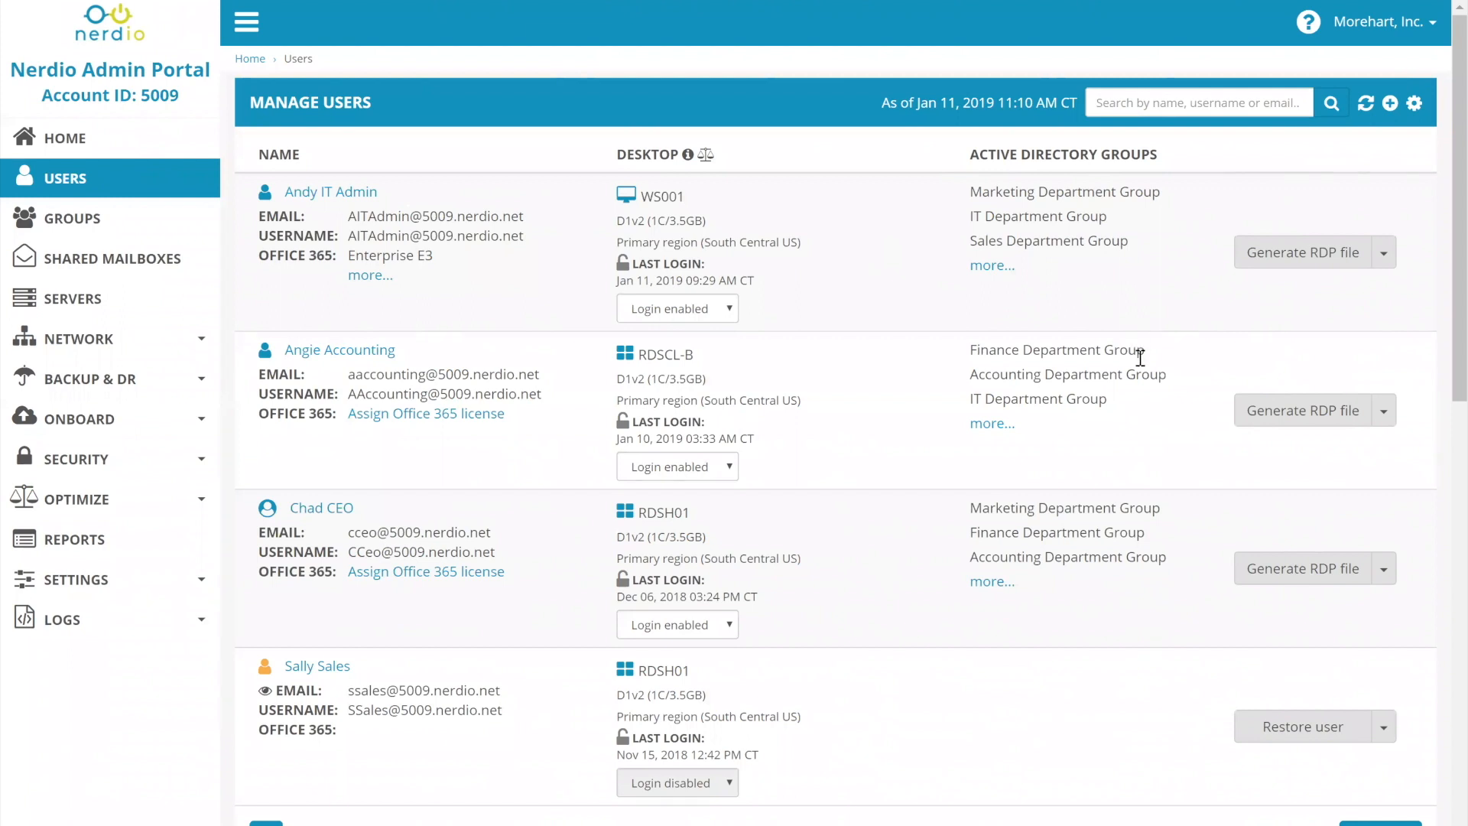
pyautogui.scroll(-2, 1139, 411)
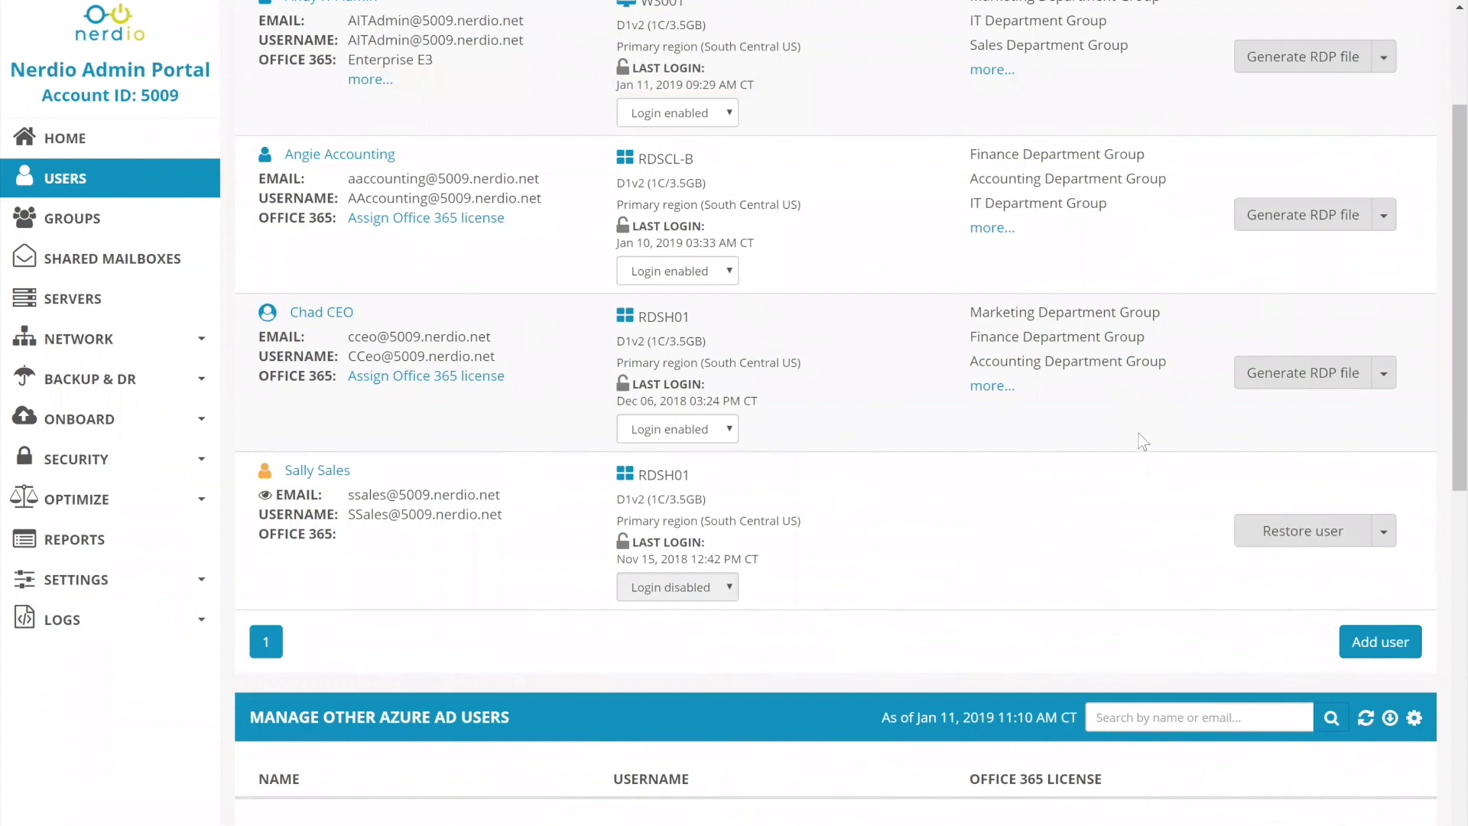
pyautogui.scroll(2, 1123, 436)
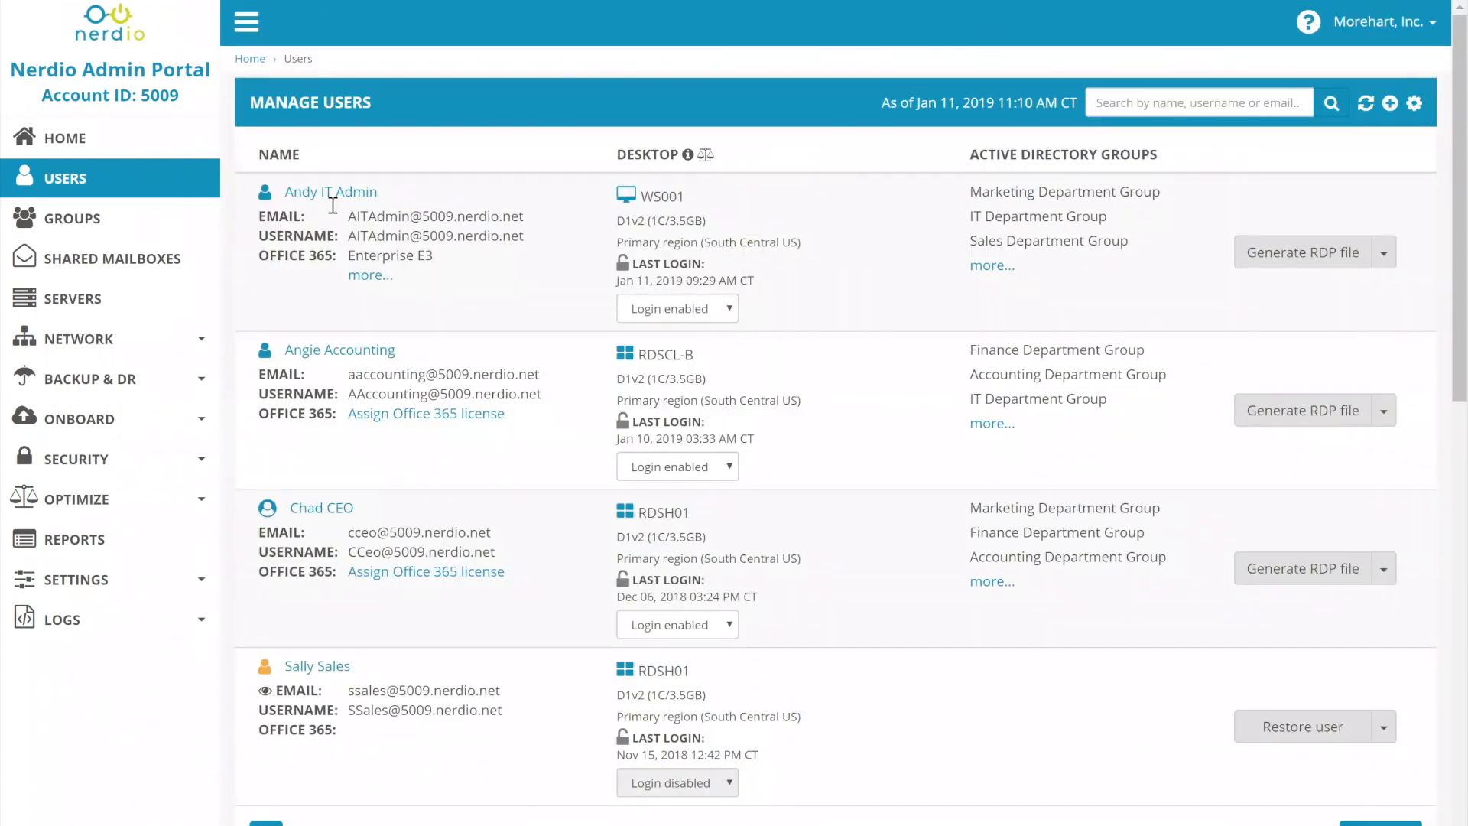
pyautogui.click(1383, 253)
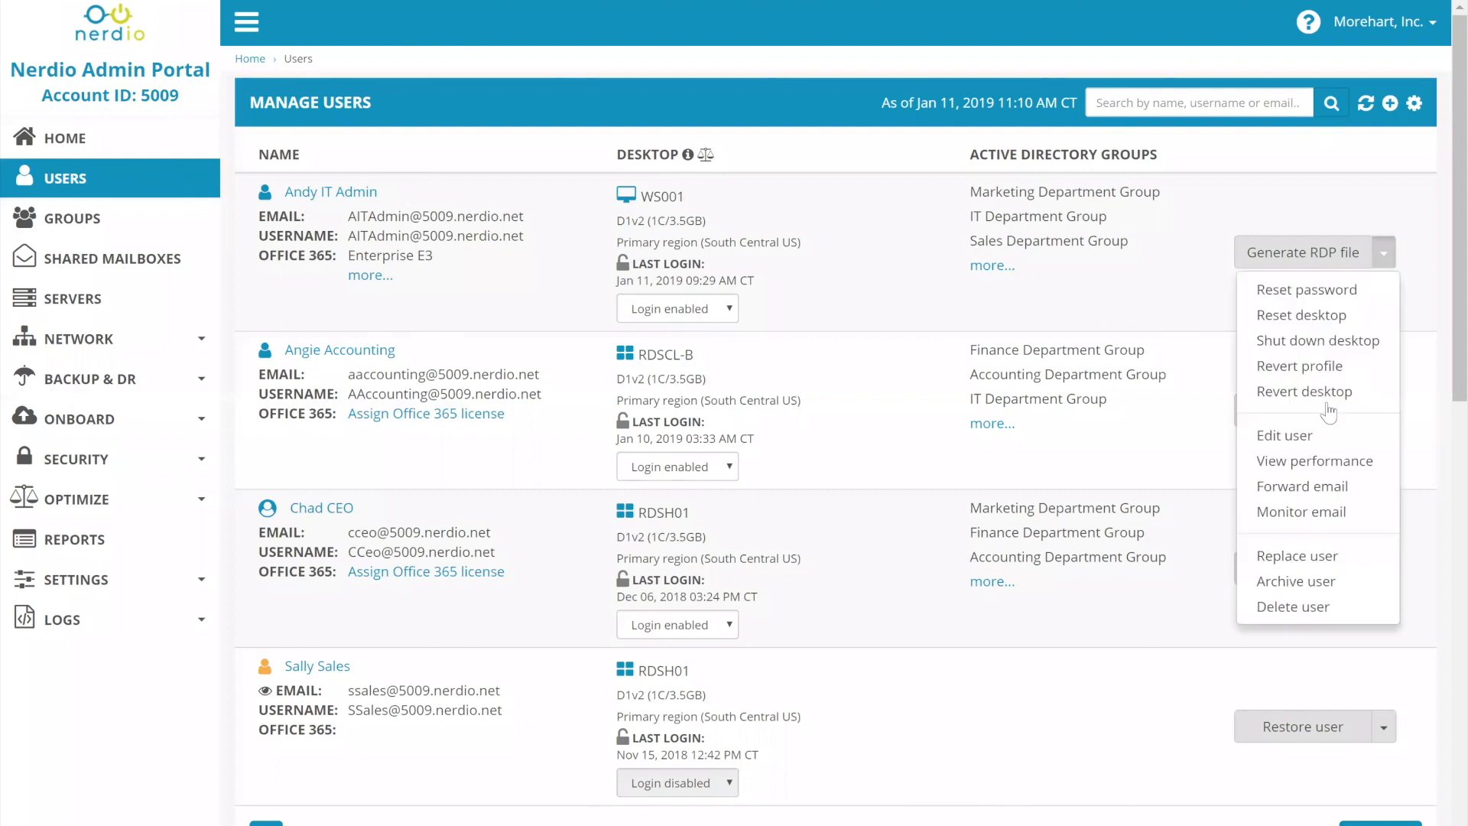
pyautogui.click(1200, 237)
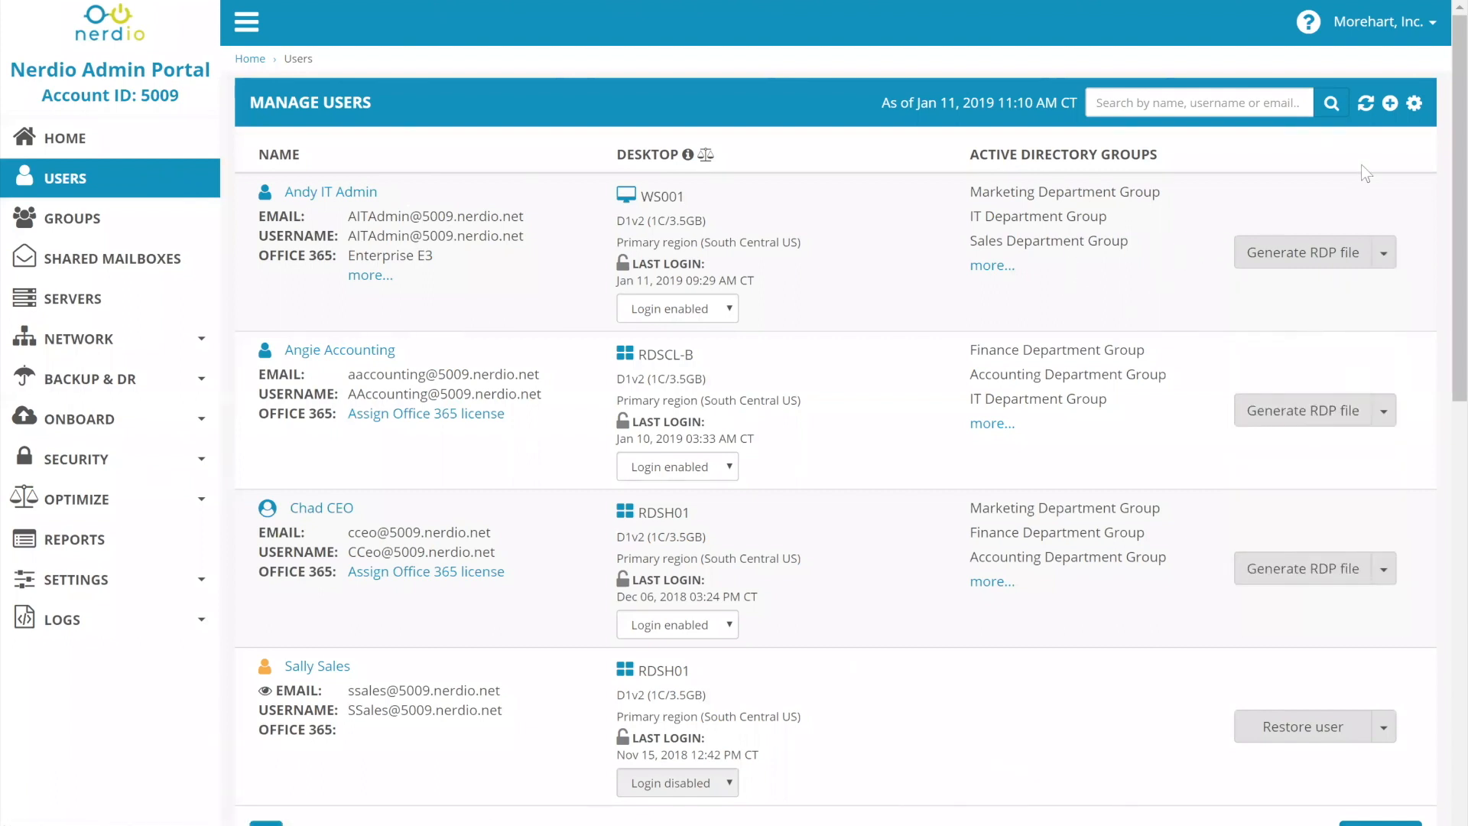
# Start adding a user, entering the first name, last name and primary email name, and choose the test domain for the email.
pyautogui.click(1390, 104)
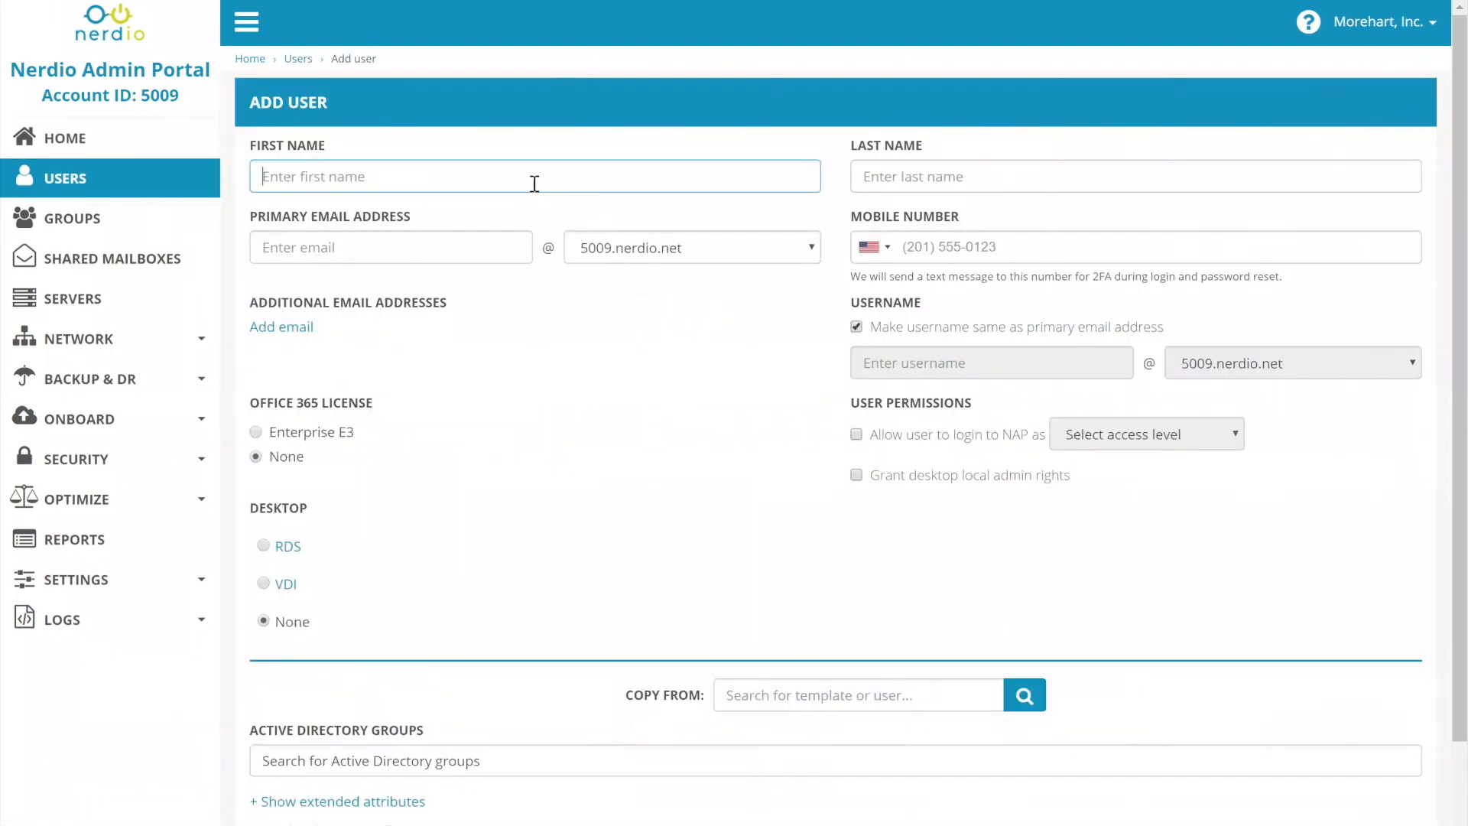
pyautogui.write('John')
pyautogui.press('Tab')
pyautogui.write('Smith')
pyautogui.press('Tab')
pyautogui.write('jsmith')
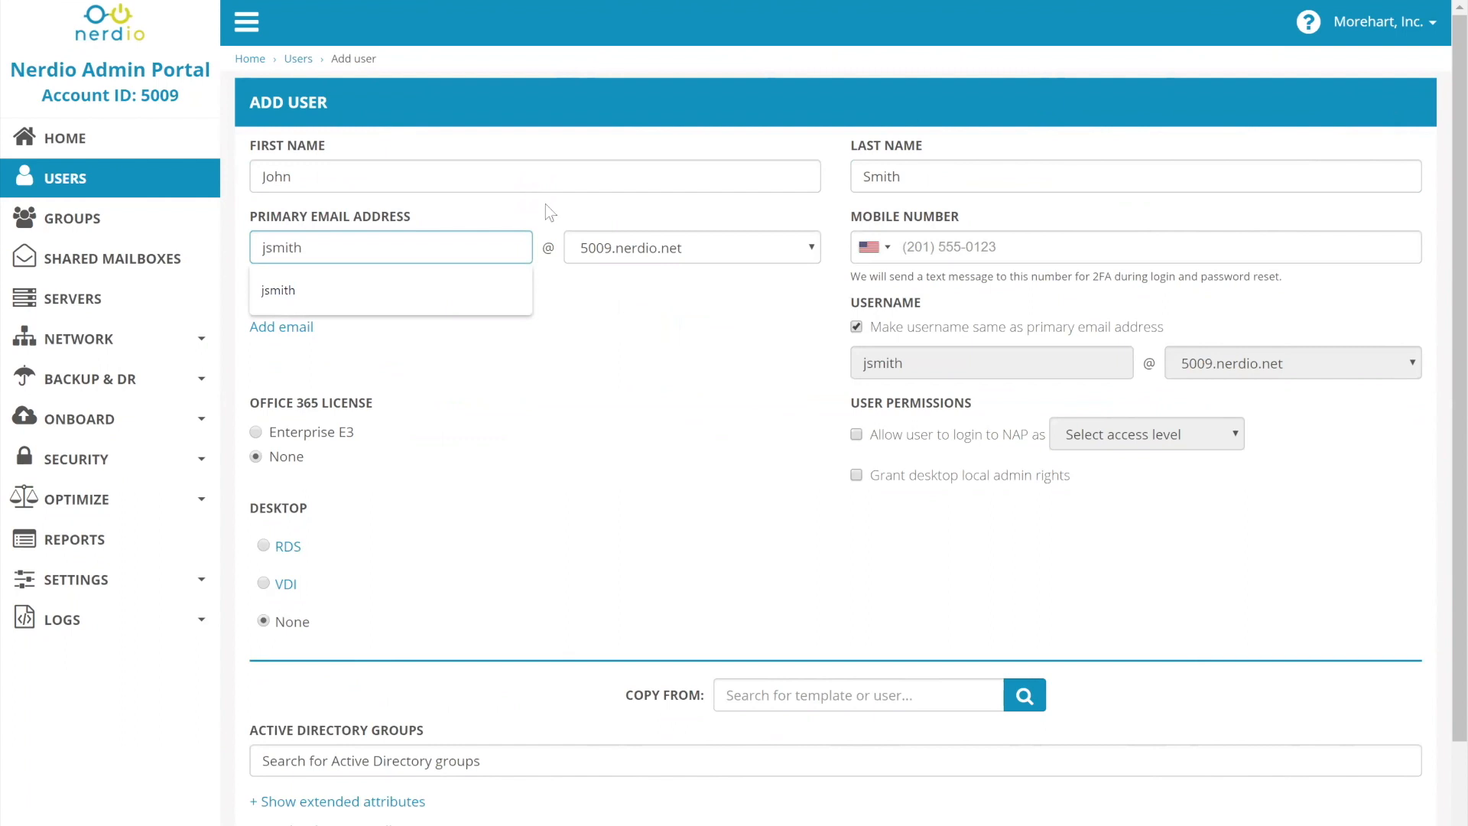
pyautogui.click(587, 256)
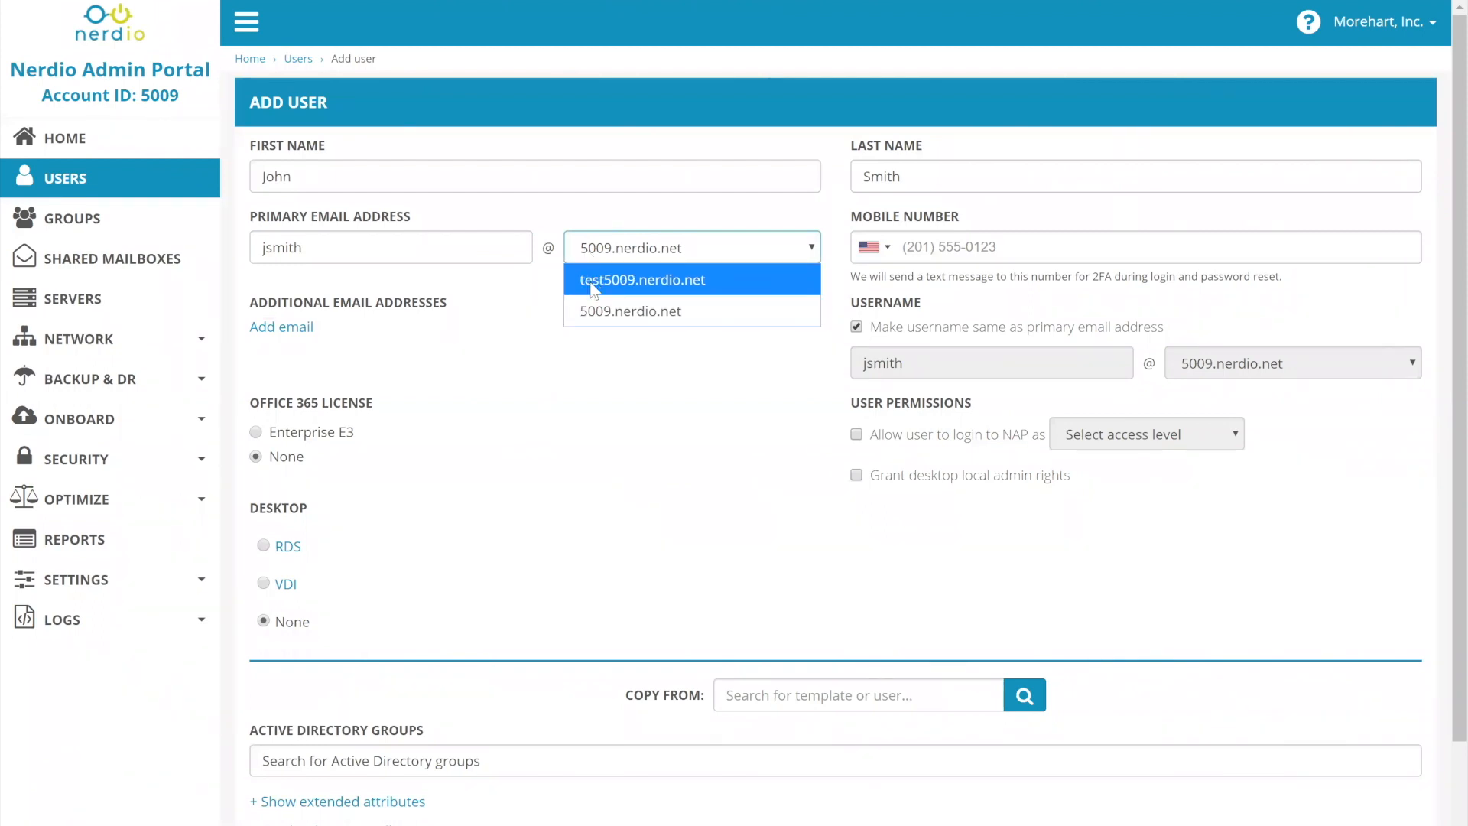
pyautogui.click(592, 283)
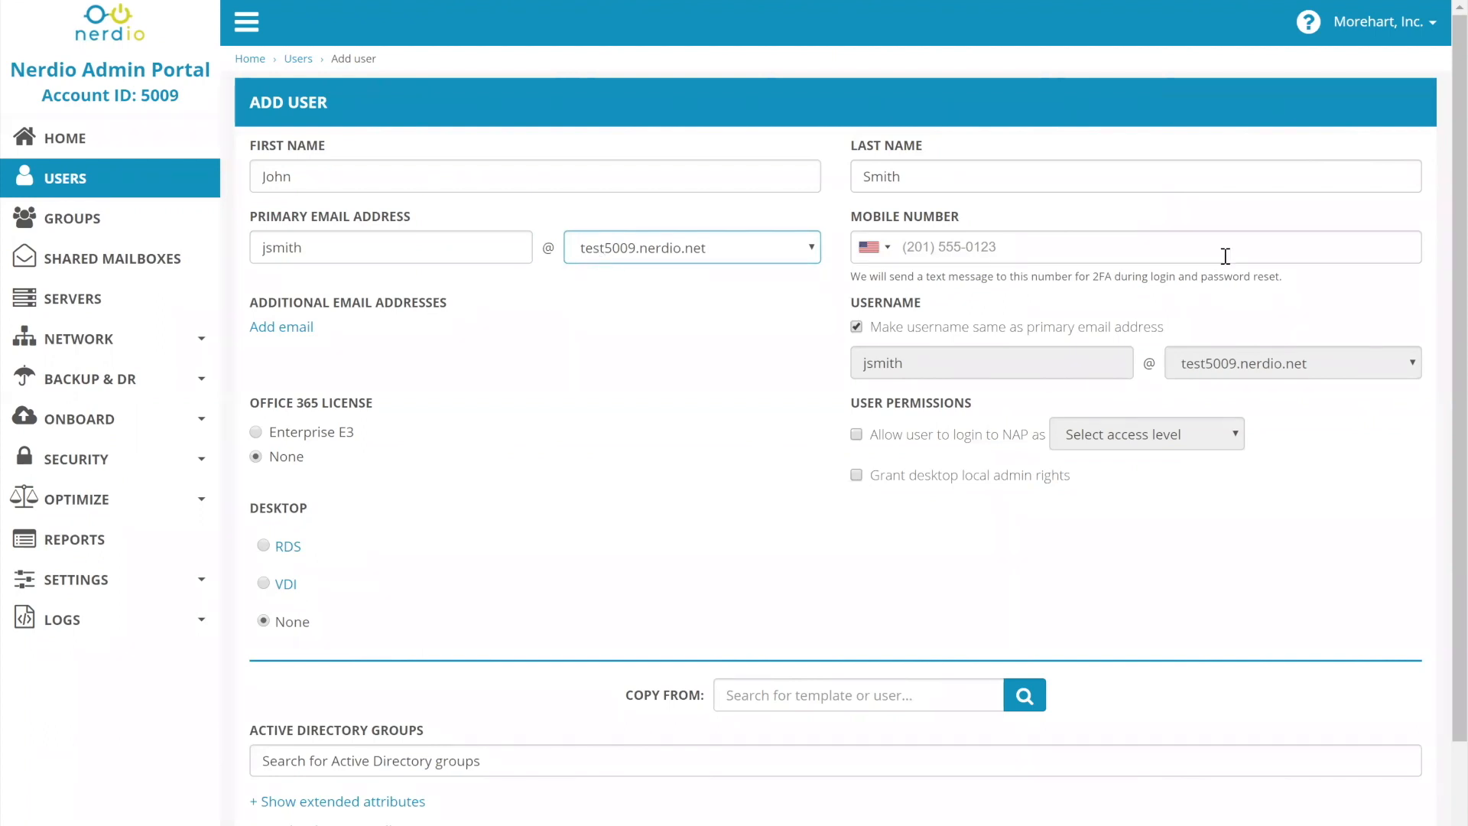
# Examine the mobile number field and its note about text messages for 2FA and password reset, leaving the number blank.
pyautogui.click(957, 243)
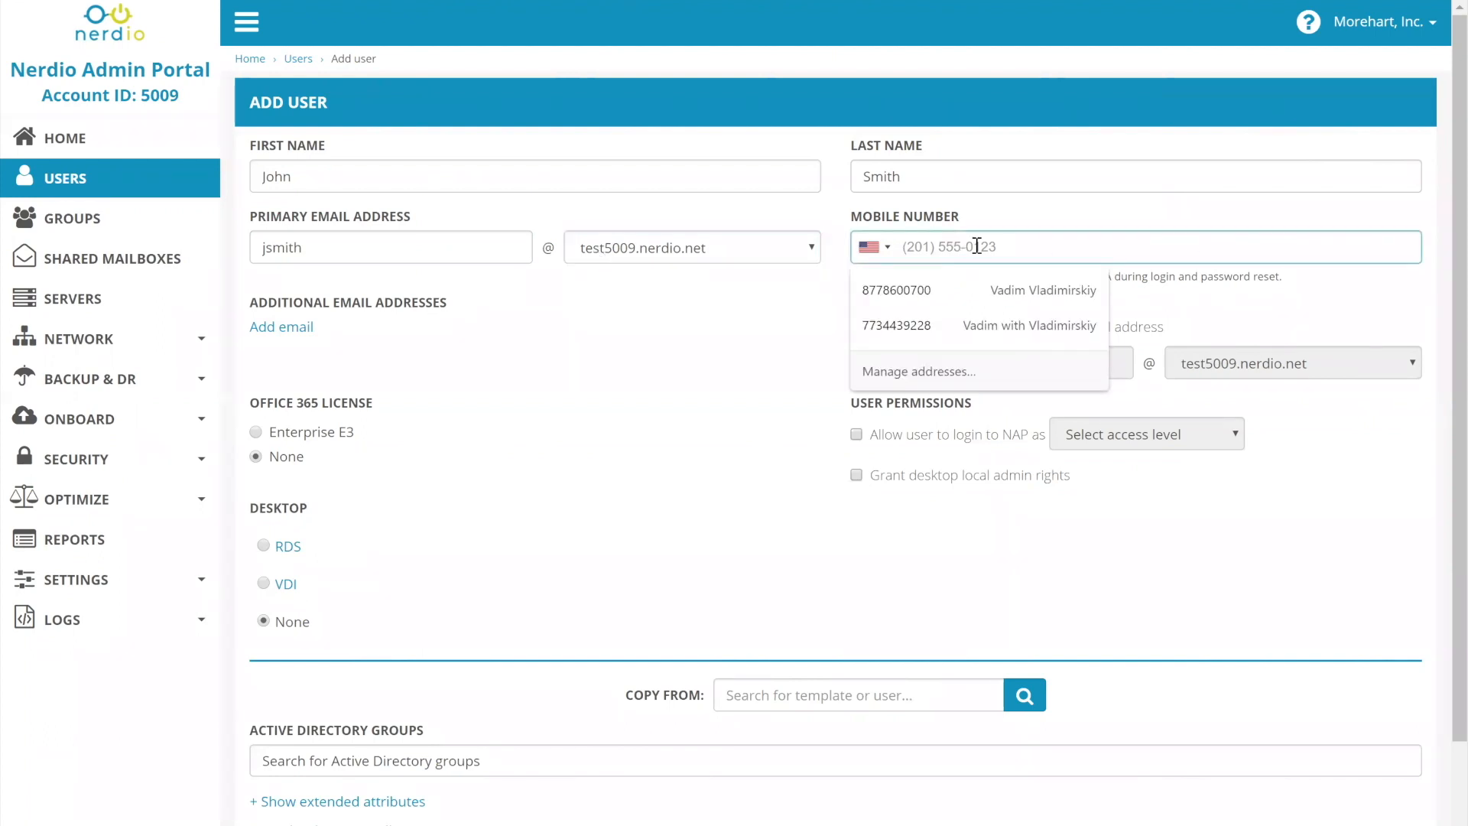
pyautogui.click(713, 327)
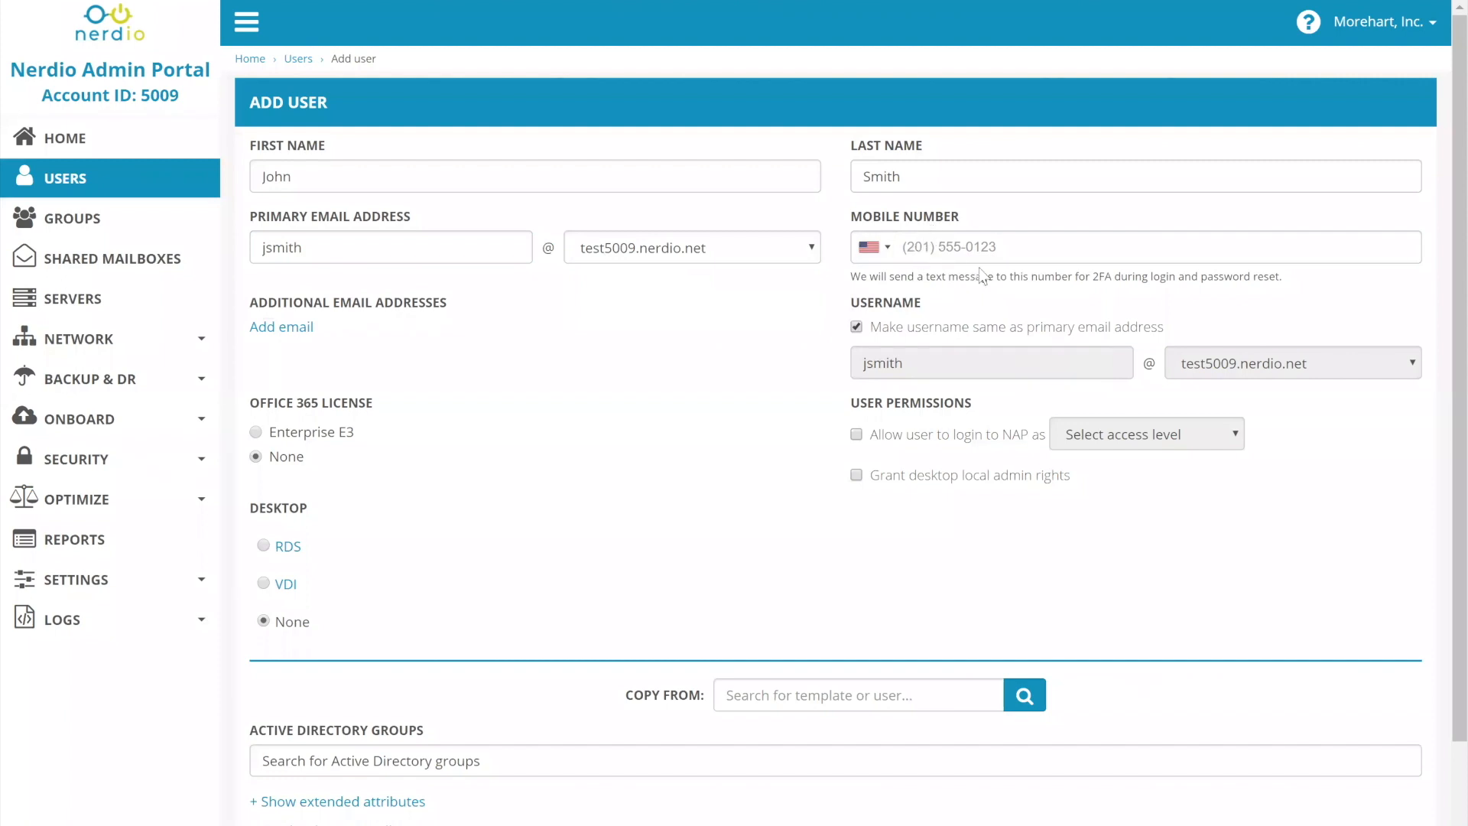
pyautogui.moveTo(1282, 277); pyautogui.dragTo(853, 281)
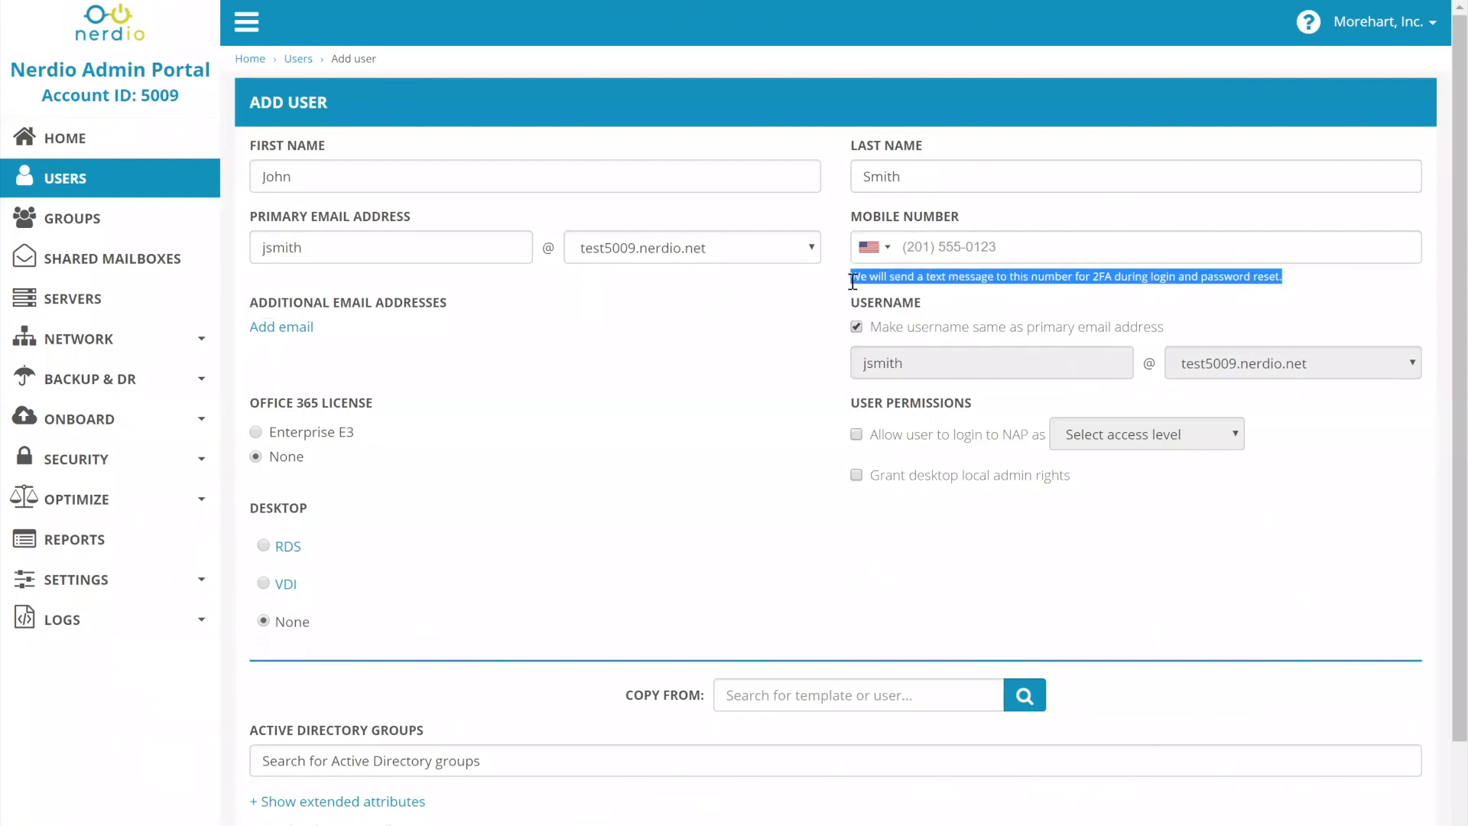
pyautogui.click(925, 245)
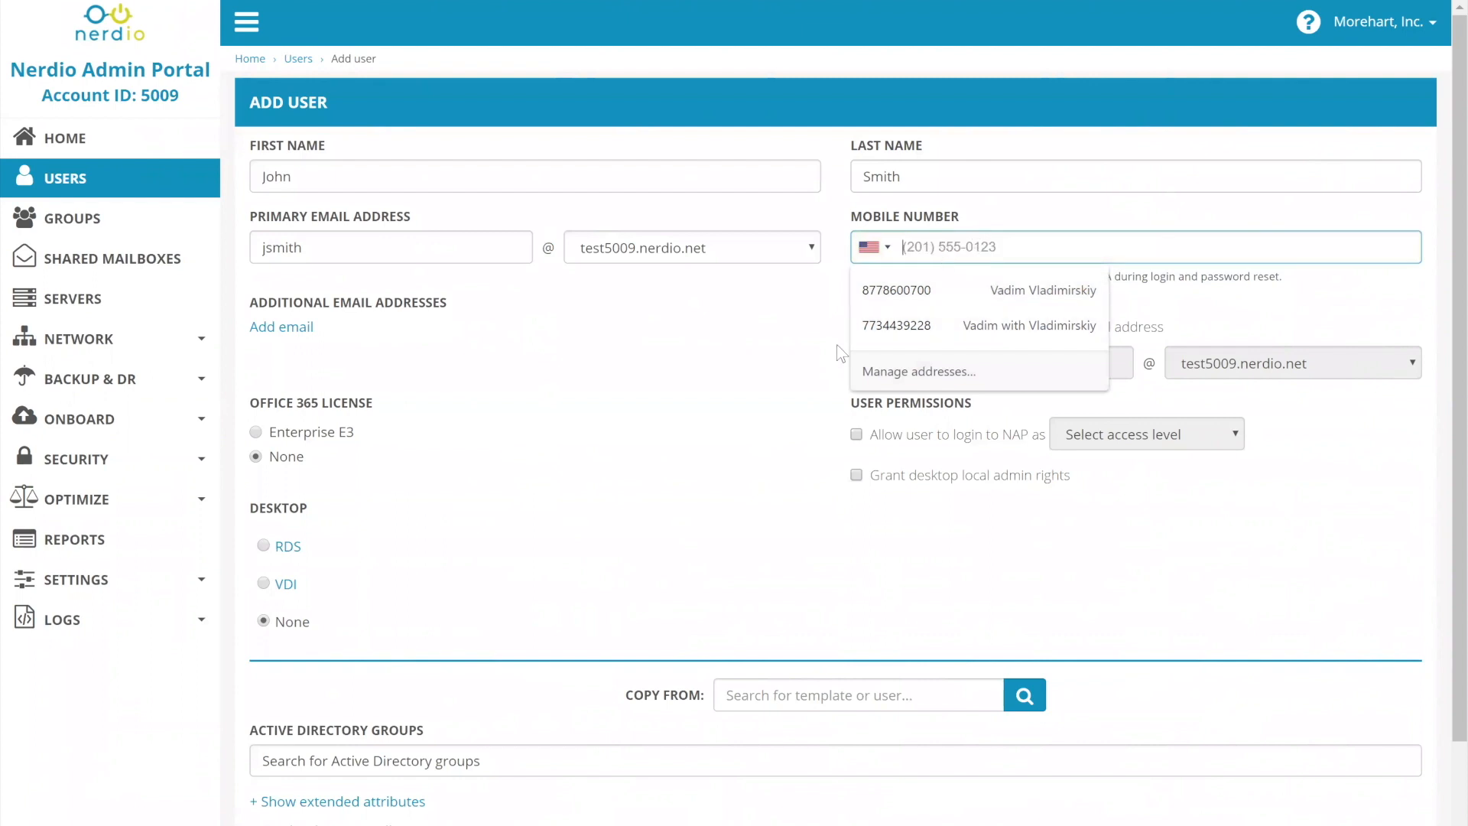
pyautogui.click(1077, 217)
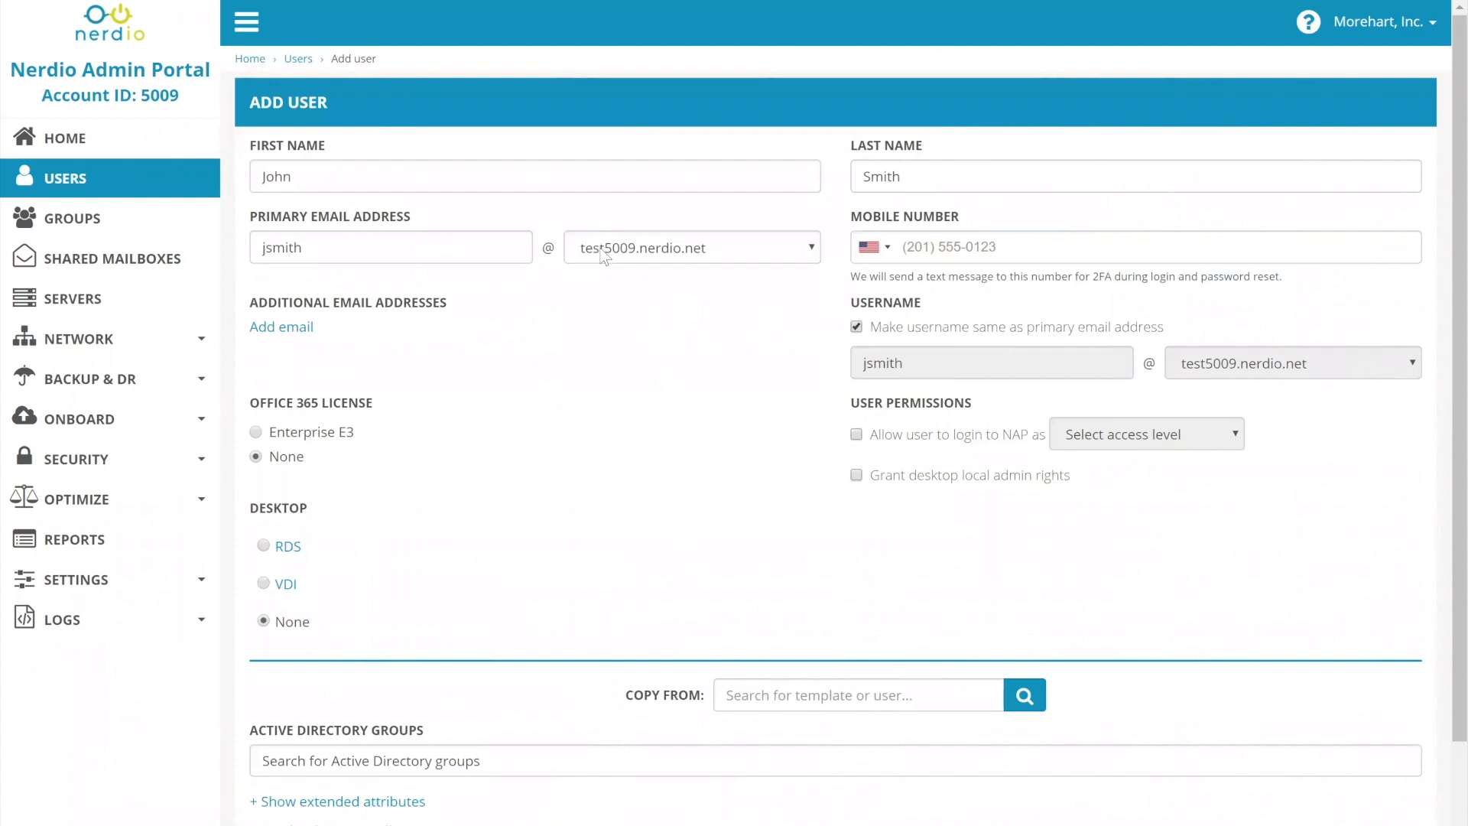
# Try a separate username on the Internal.local domain, and set the username back to match the primary email address.
pyautogui.click(912, 334)
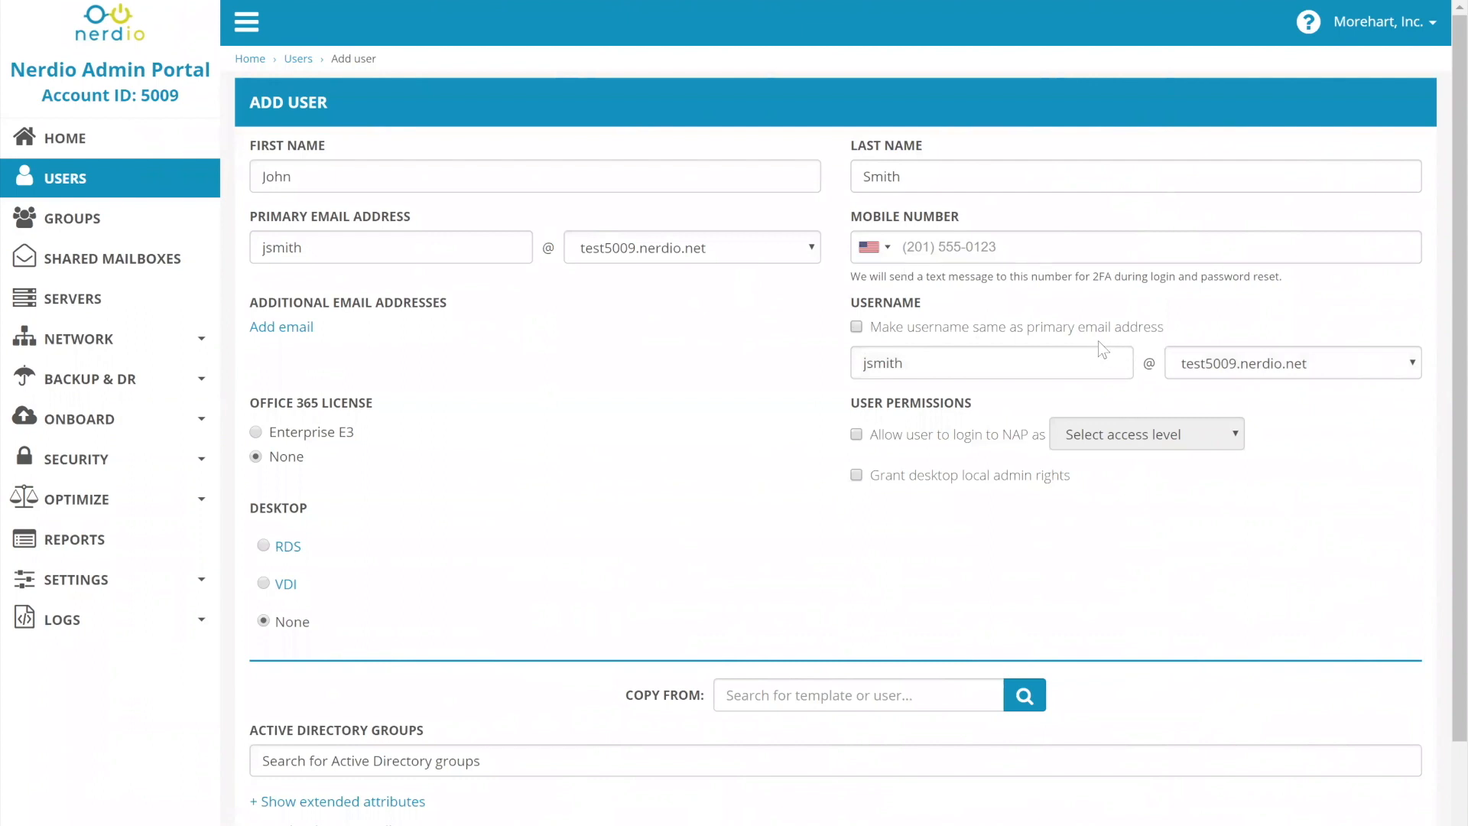
pyautogui.click(1227, 363)
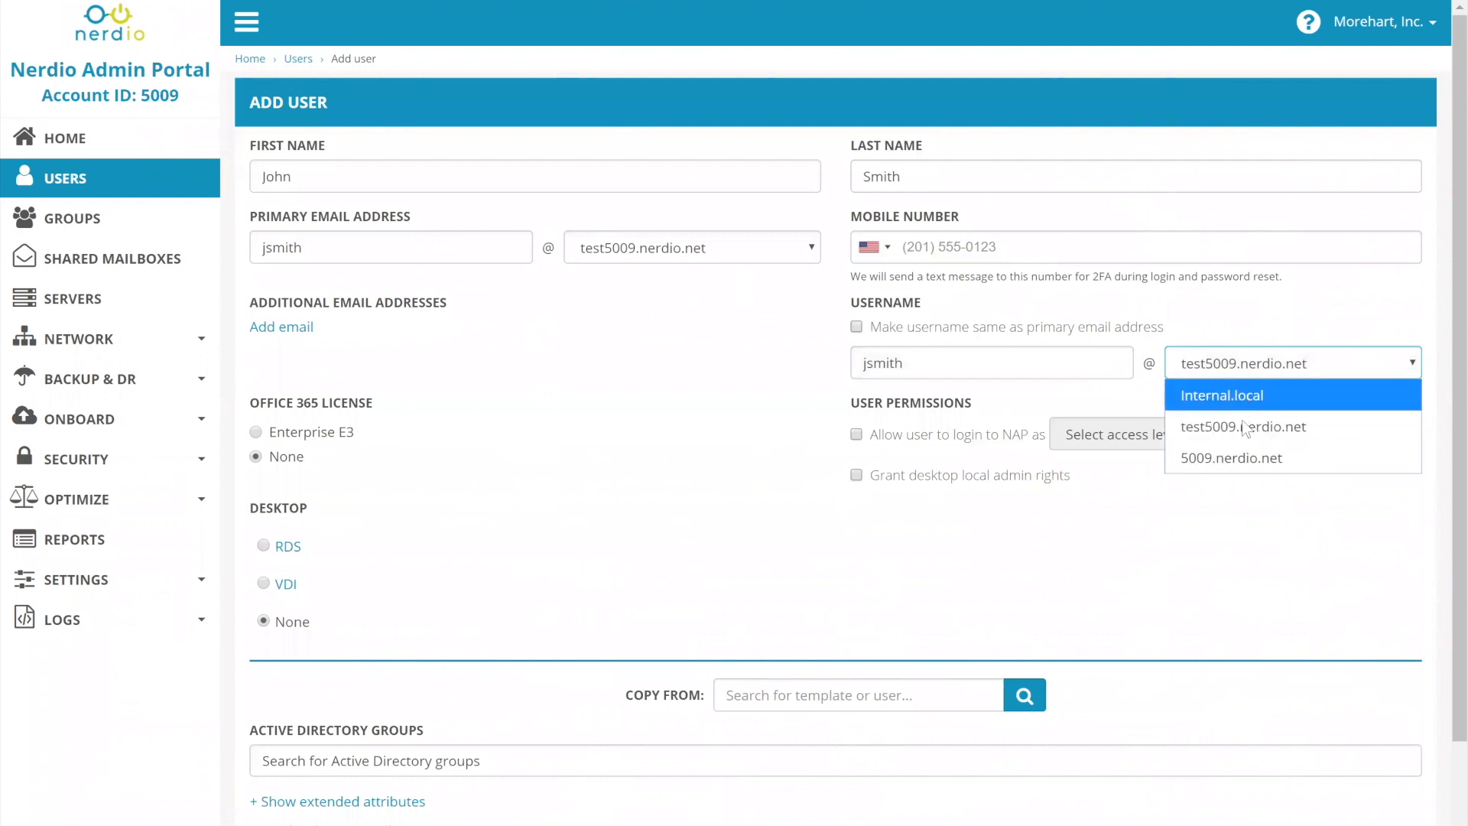
pyautogui.click(728, 249)
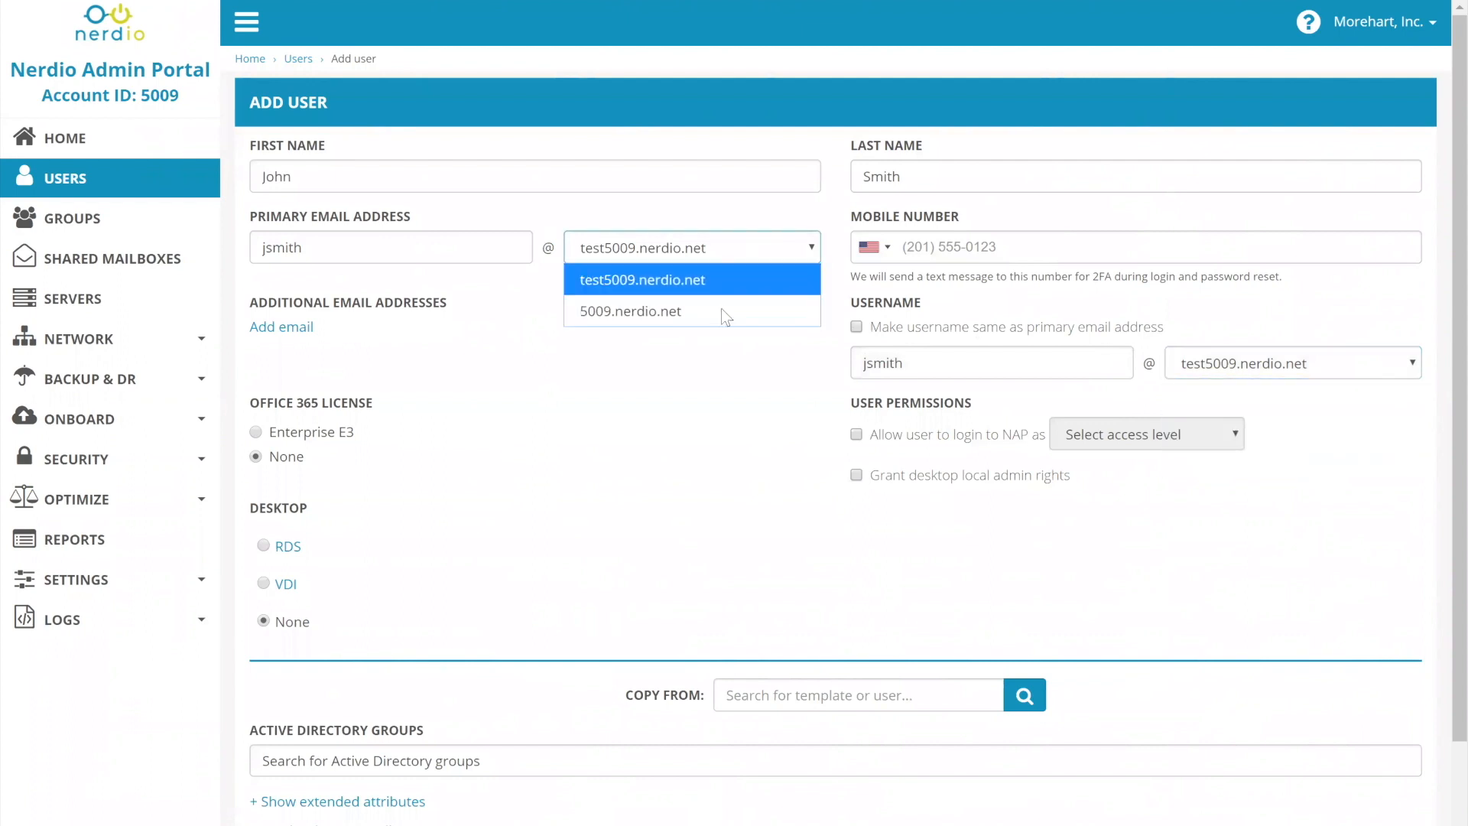
pyautogui.click(1229, 369)
pyautogui.click(1229, 368)
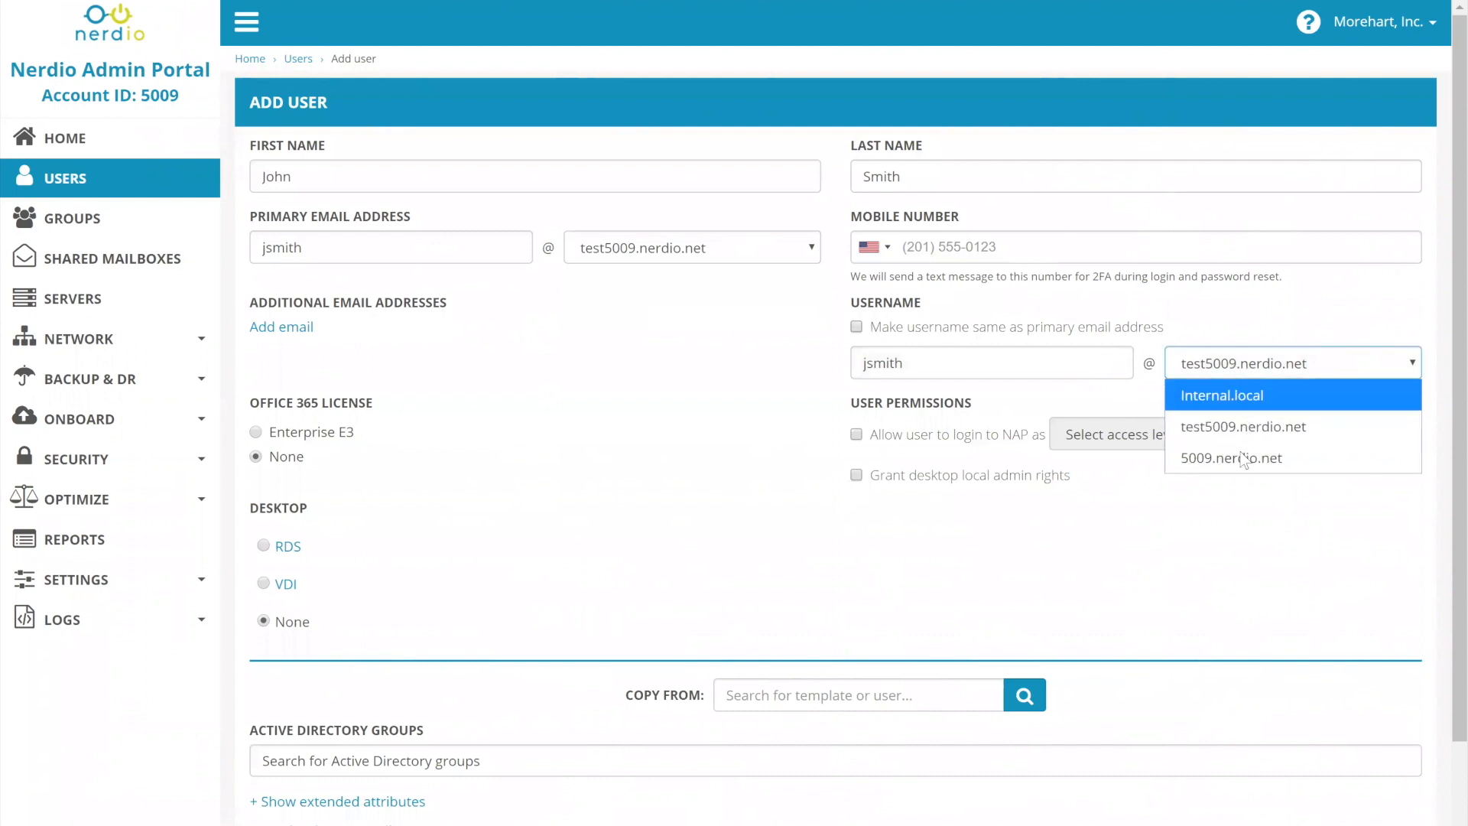
pyautogui.click(1232, 405)
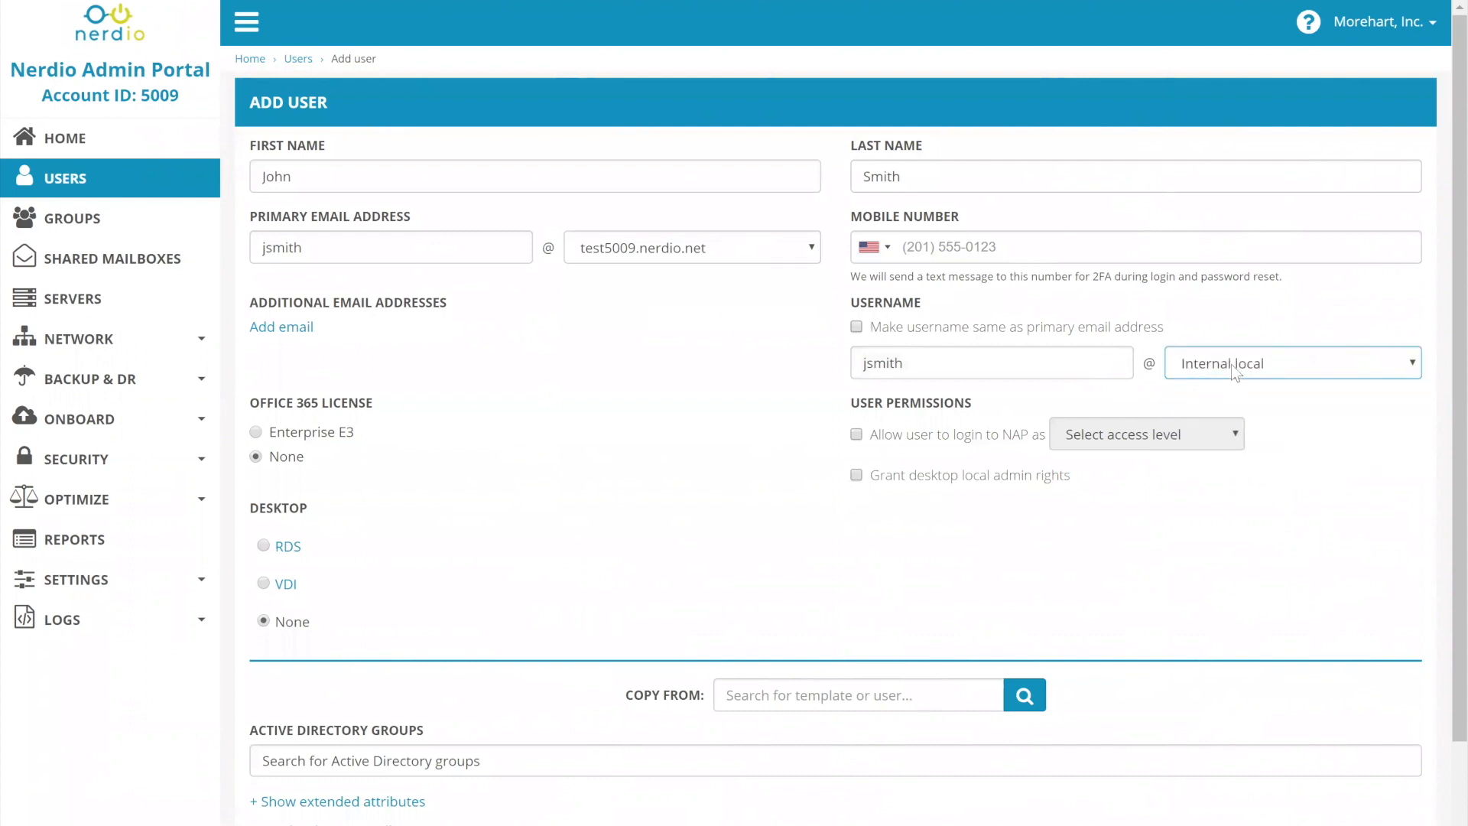
pyautogui.click(1231, 364)
pyautogui.click(619, 328)
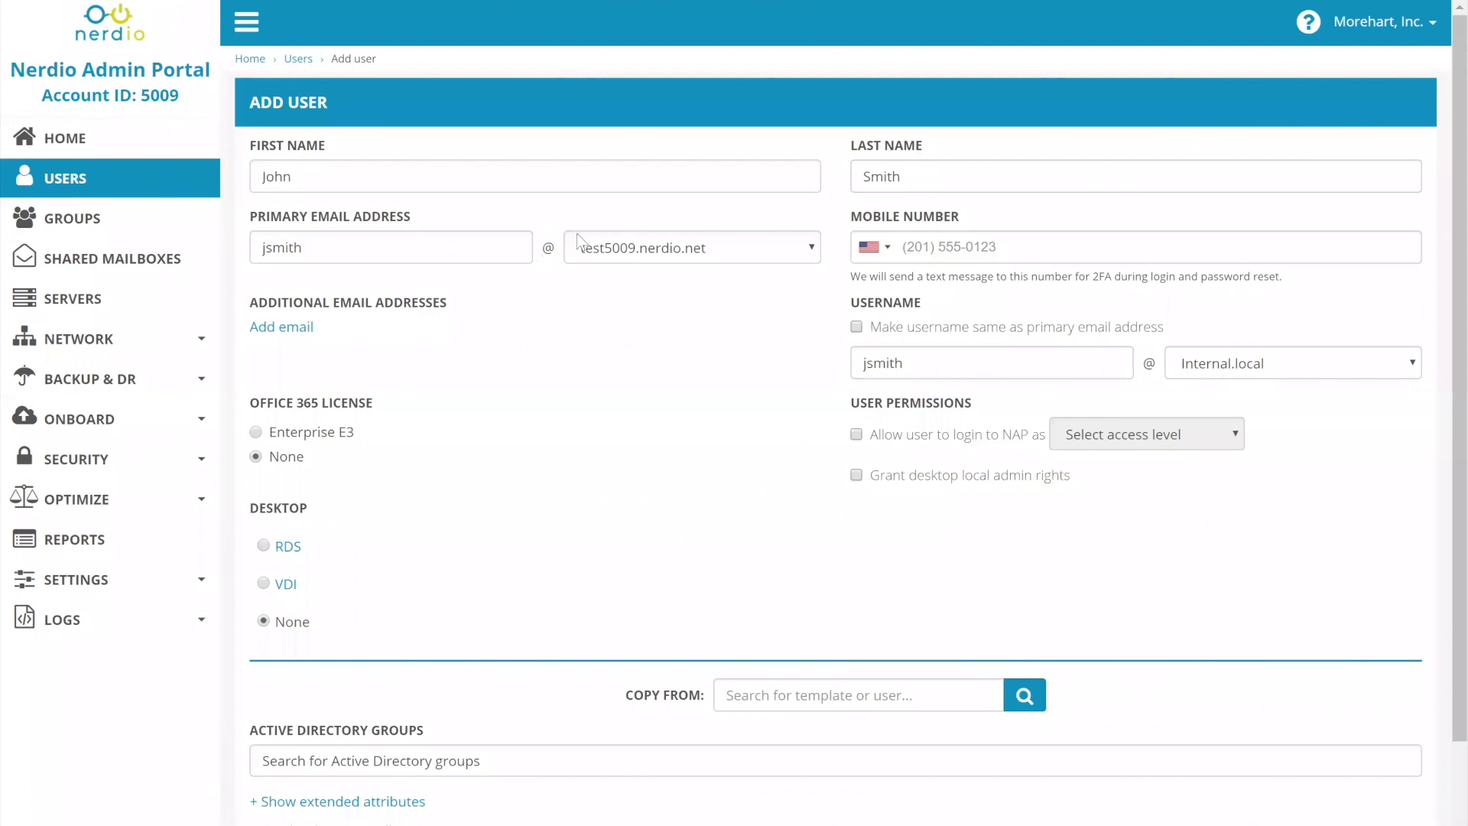
pyautogui.click(898, 332)
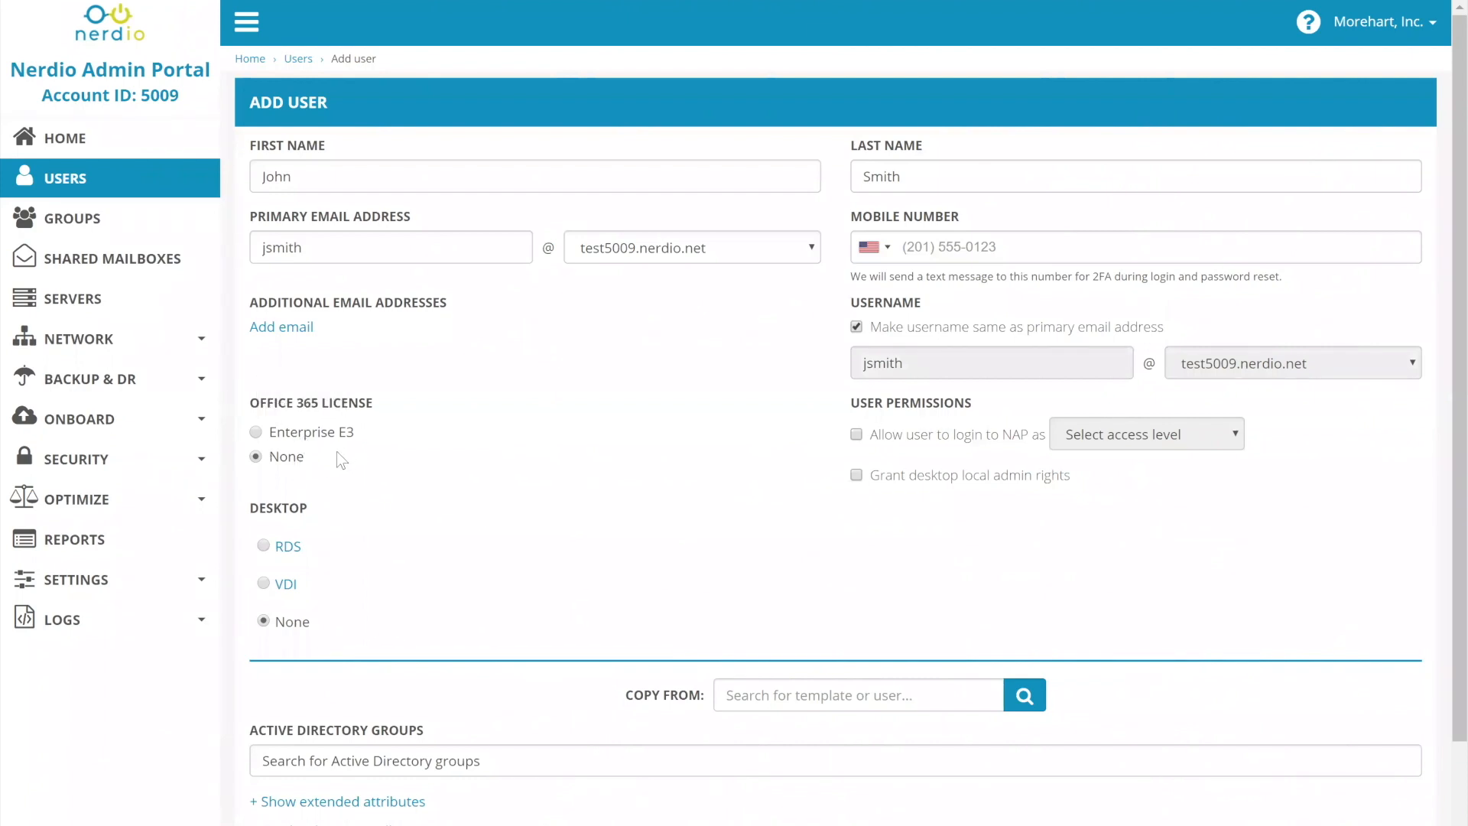
# Select the Enterprise E3 Office 365 license for the new user.
pyautogui.moveTo(333, 435)
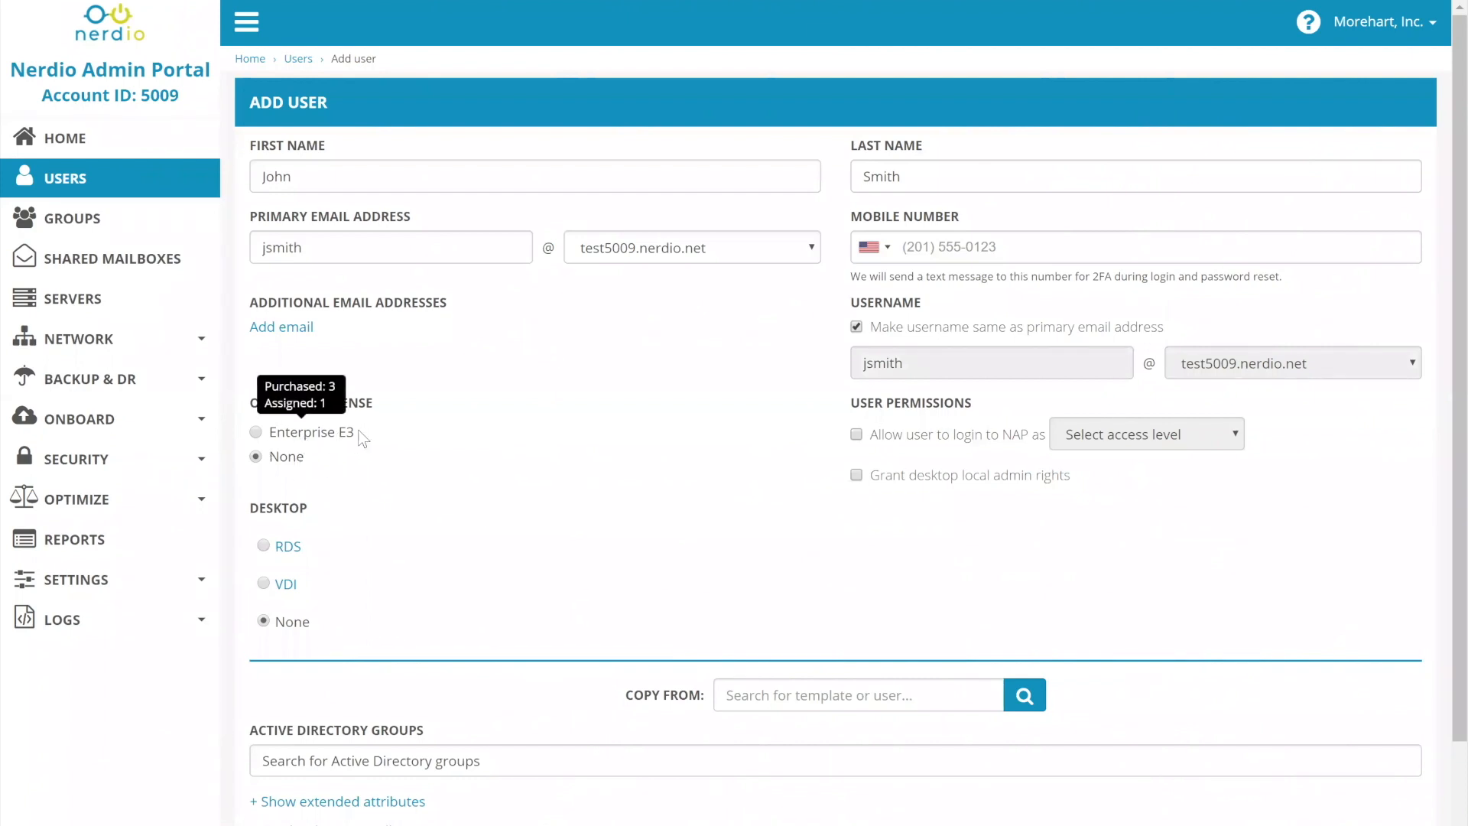
pyautogui.click(256, 432)
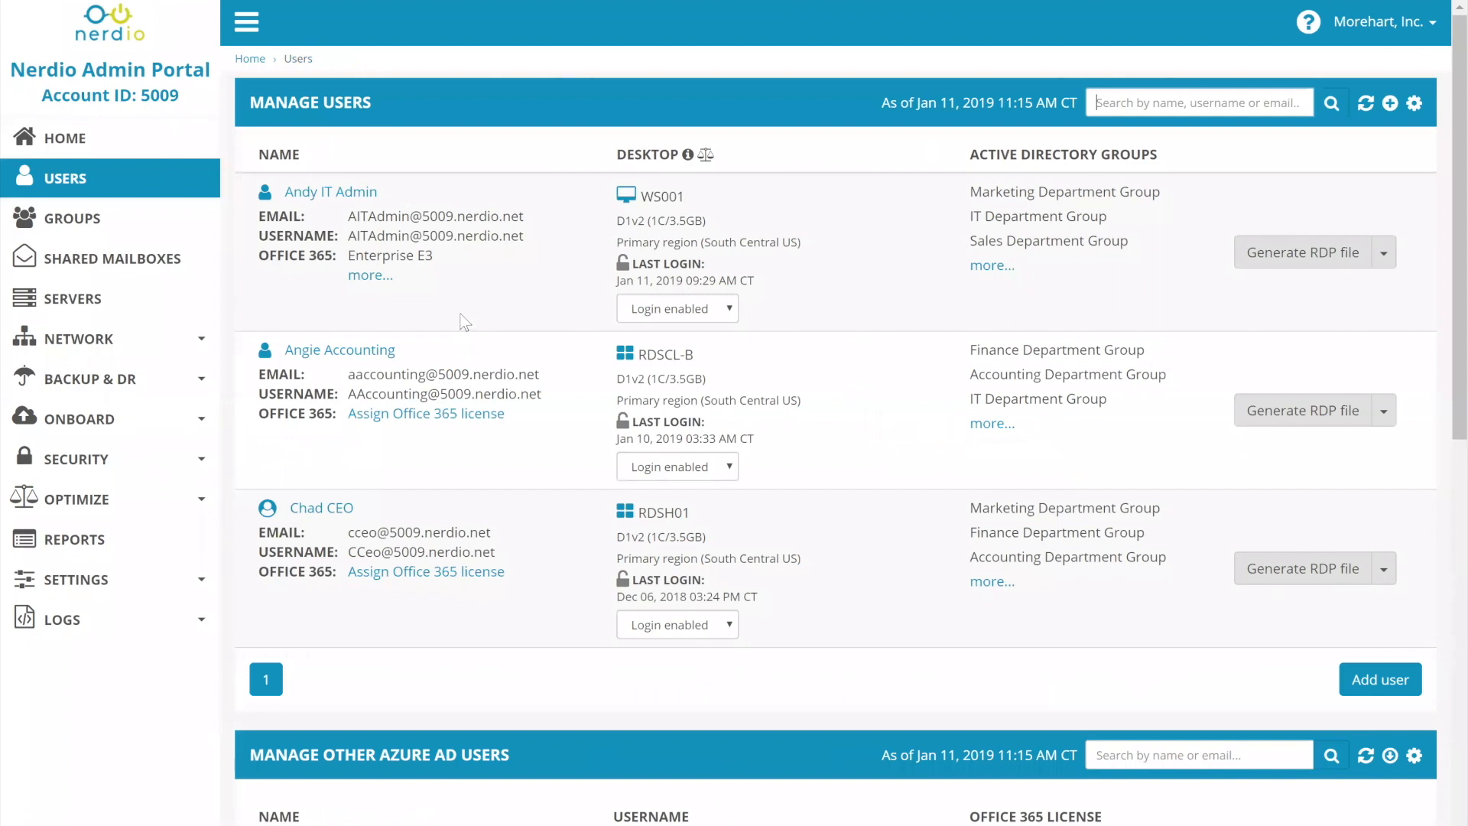
# Review the user list and view the additional Office licenses of the first listed user, who has Enterprise E3.
pyautogui.scroll(-8, 461, 321)
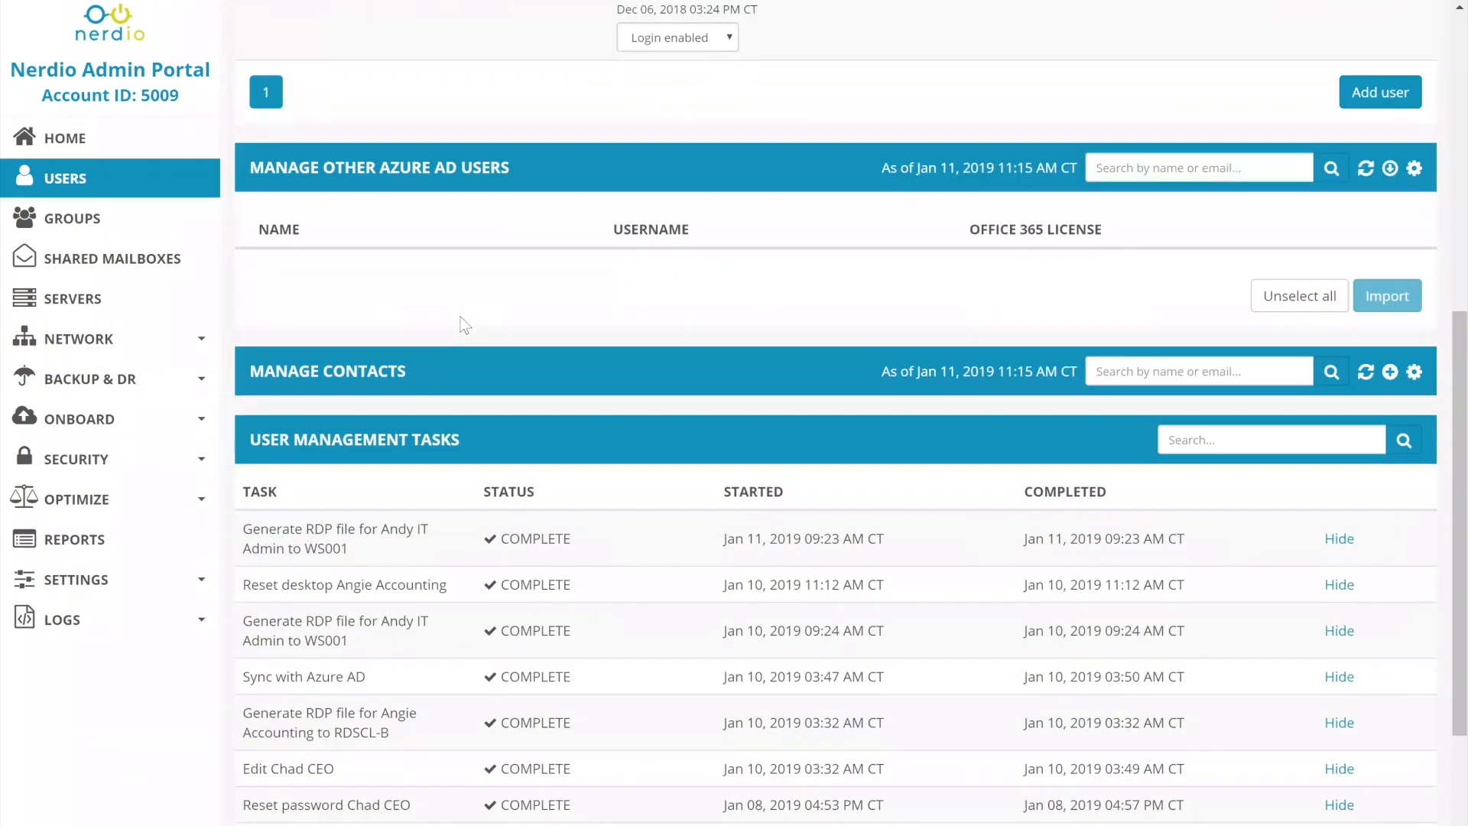
pyautogui.scroll(8, 462, 325)
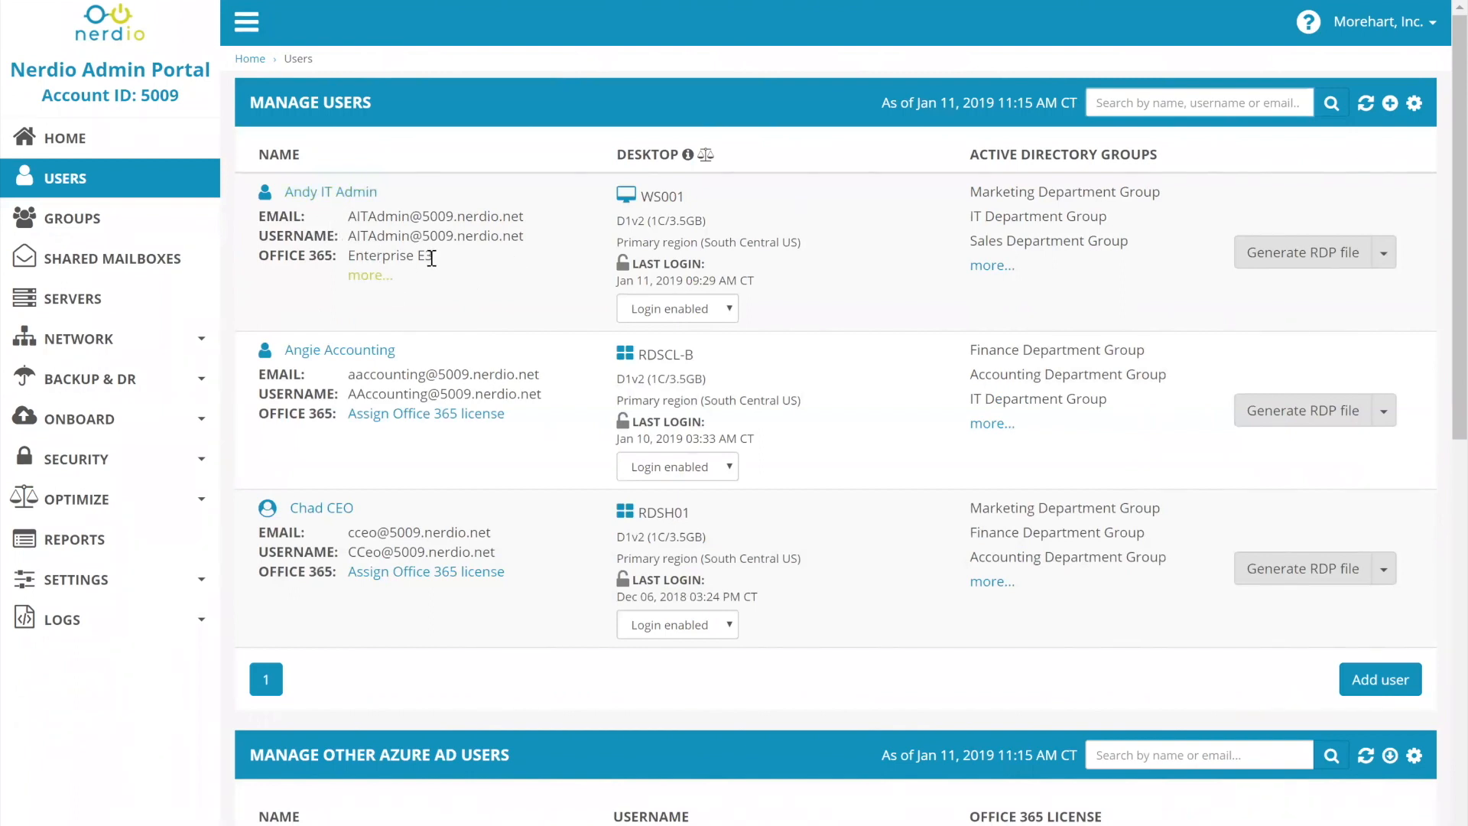
pyautogui.moveTo(432, 258); pyautogui.dragTo(345, 262)
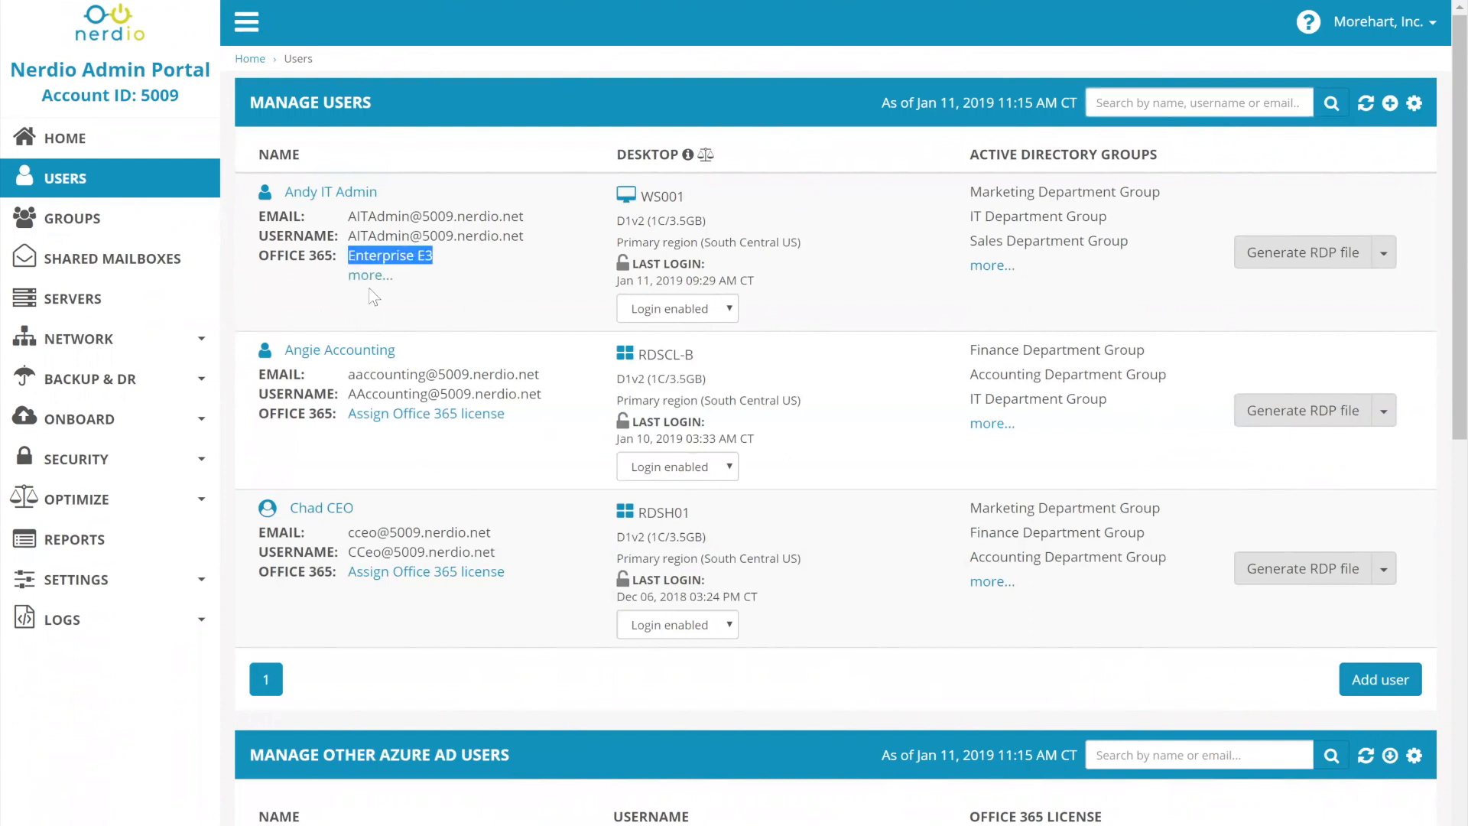
pyautogui.click(369, 279)
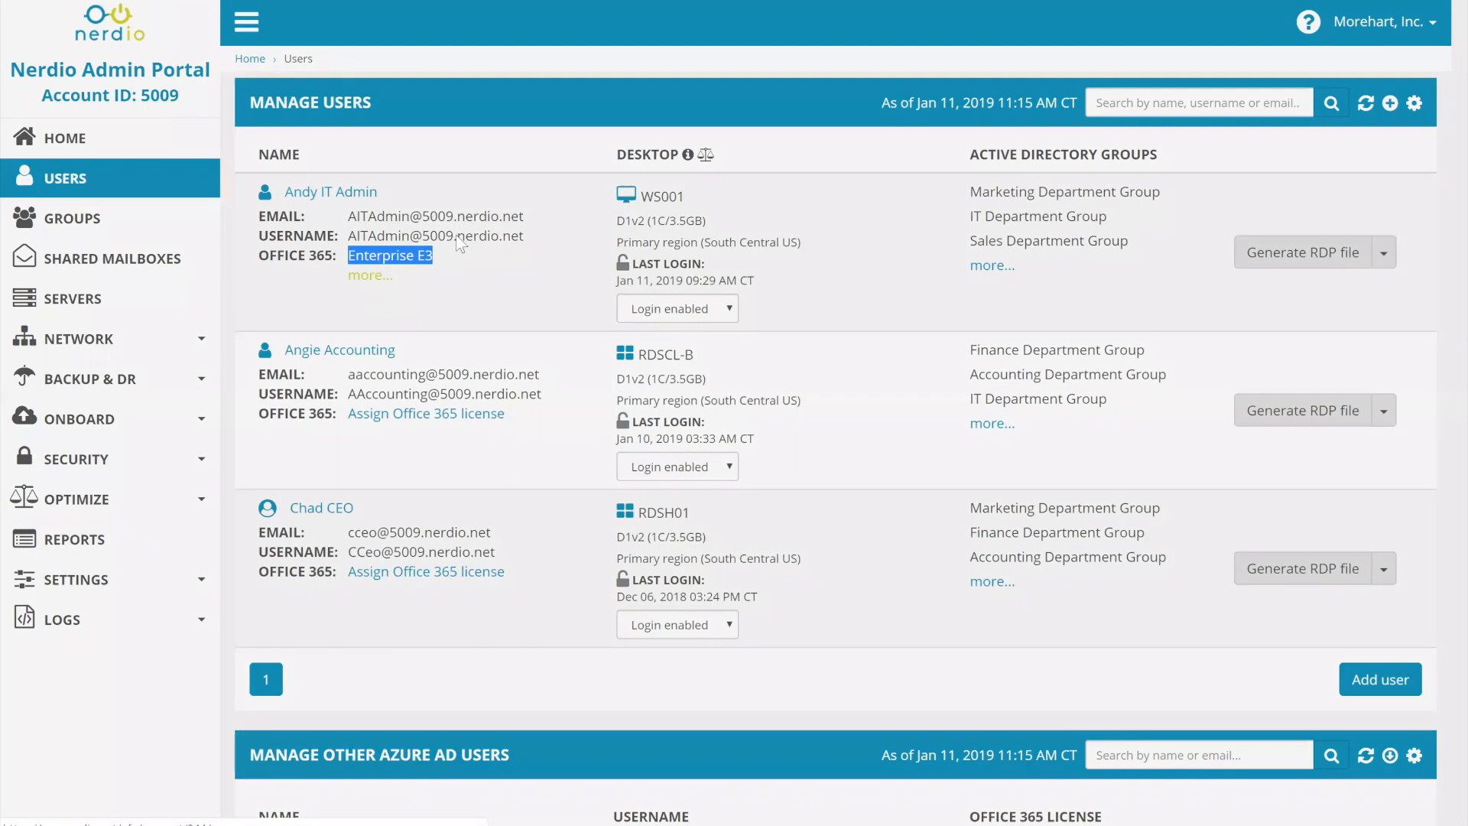
pyautogui.moveTo(639, 104); pyautogui.dragTo(454, 105)
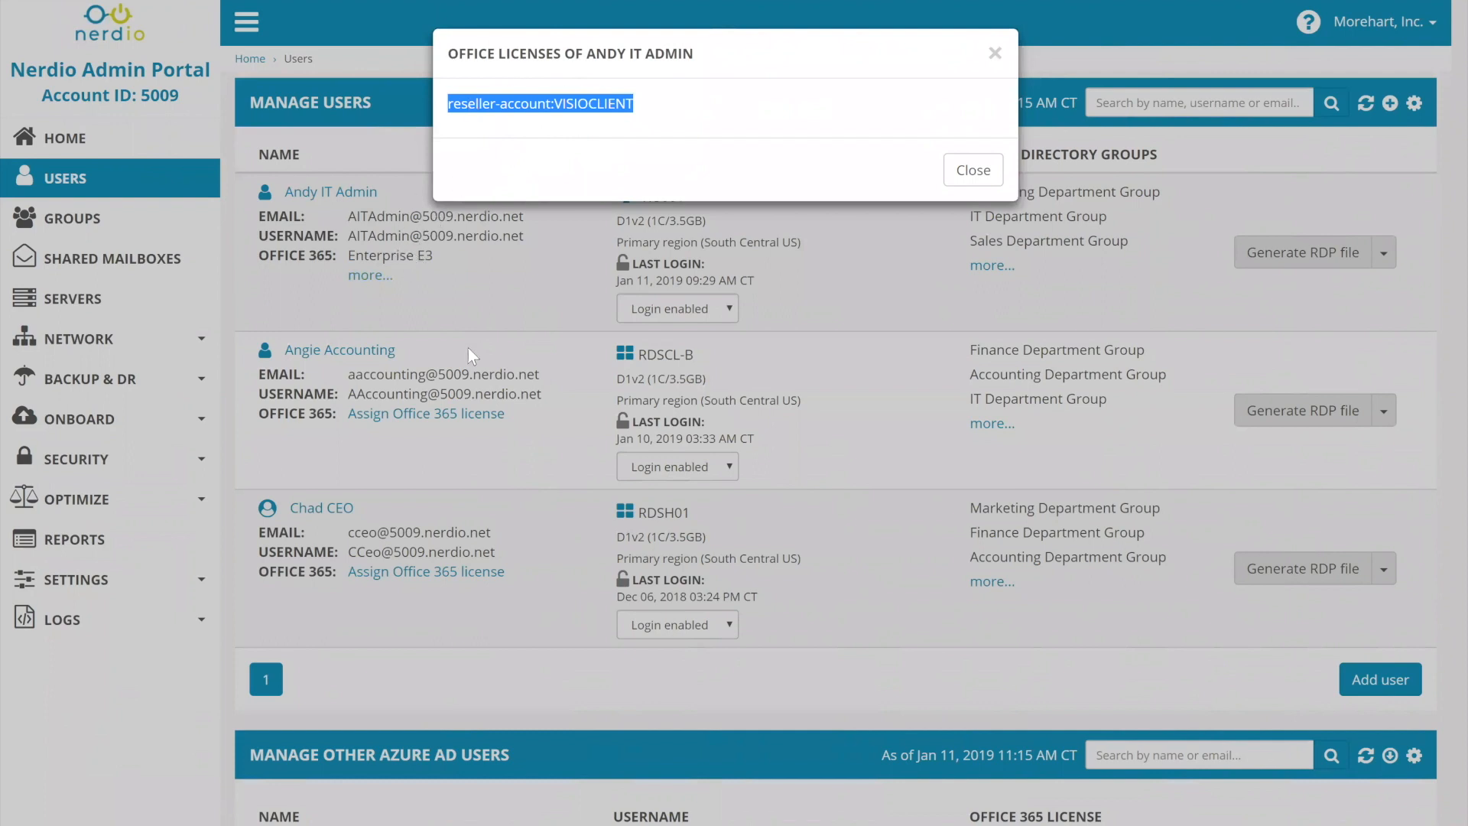
pyautogui.click(964, 169)
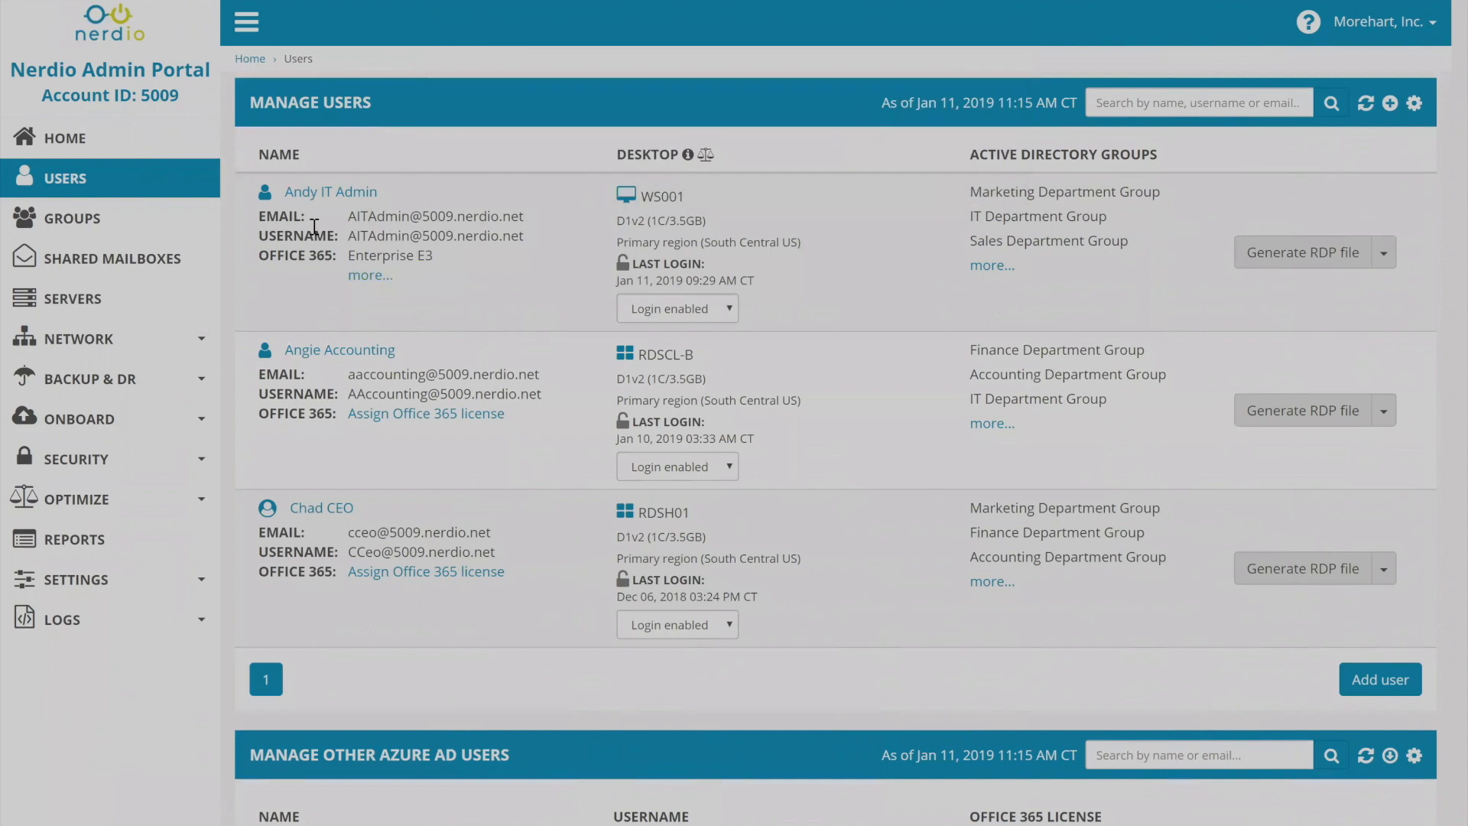
# Start adding a new user, entering the first name, last name and primary email name, and choose the test domain for the email.
pyautogui.click(1390, 103)
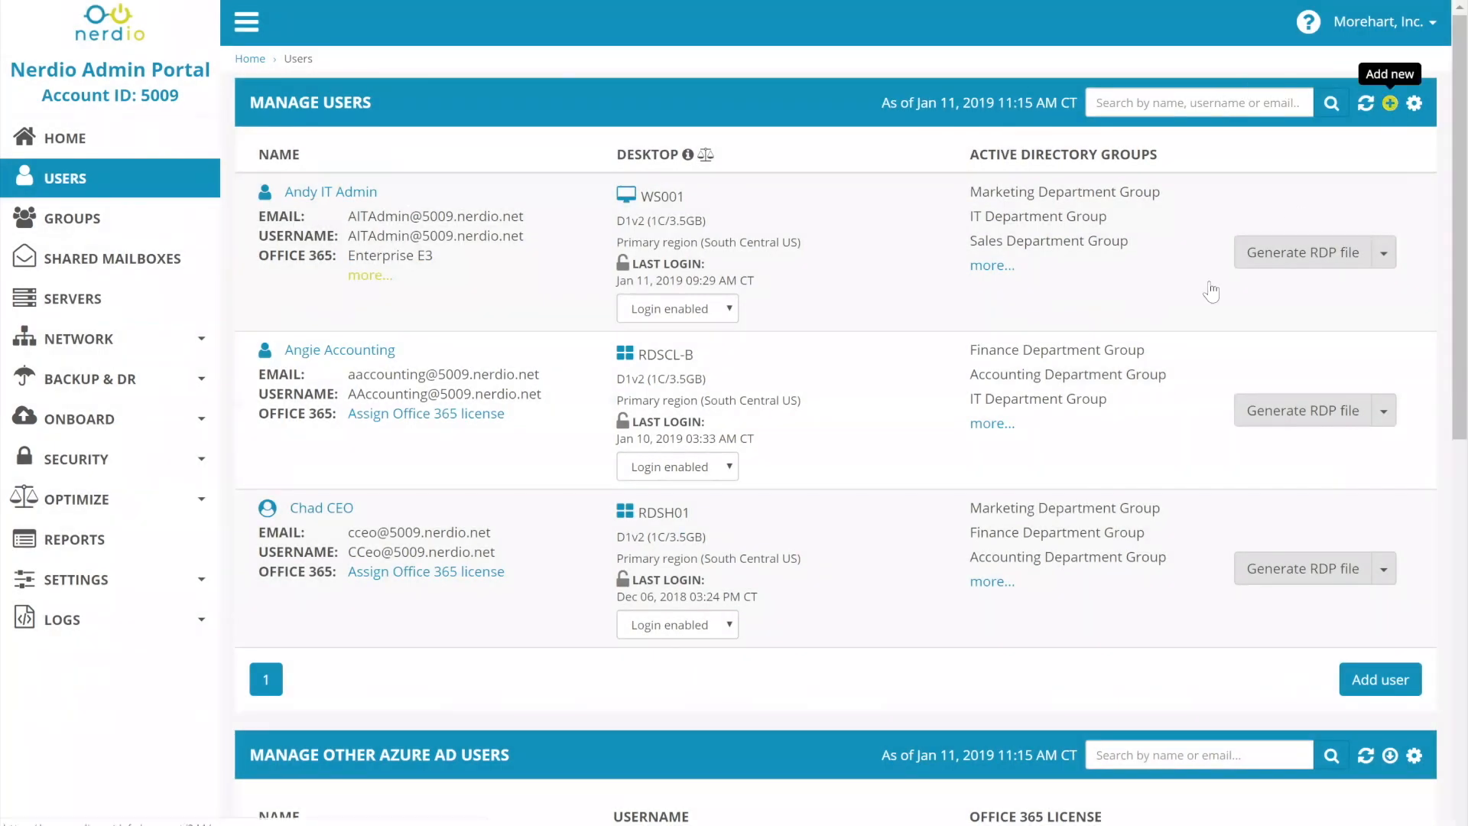
pyautogui.write('John')
pyautogui.press('Tab')
pyautogui.write('Smith')
pyautogui.press('Tab')
pyautogui.write('jsmith')
pyautogui.press('Tab')
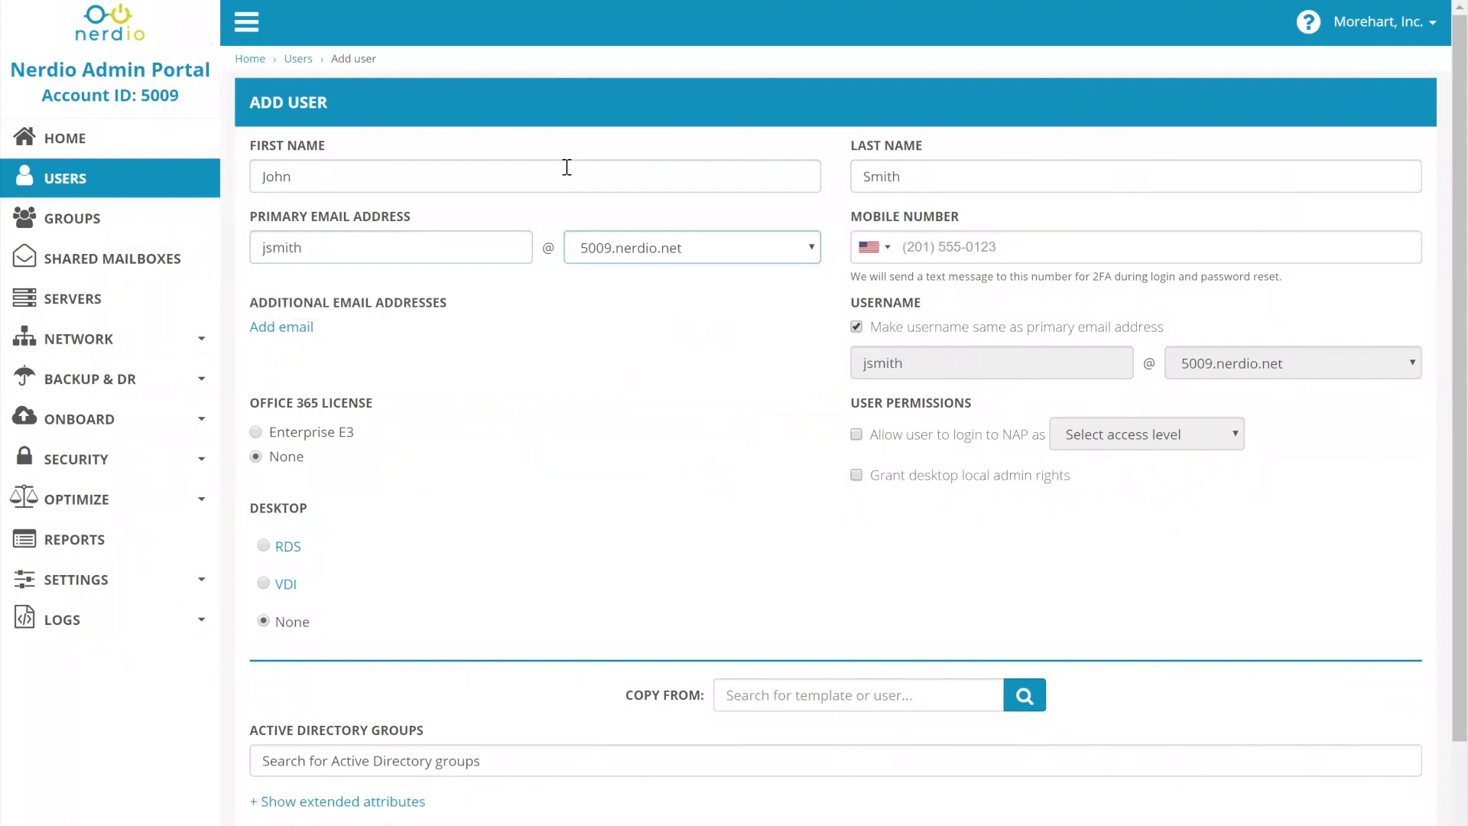
pyautogui.click(608, 256)
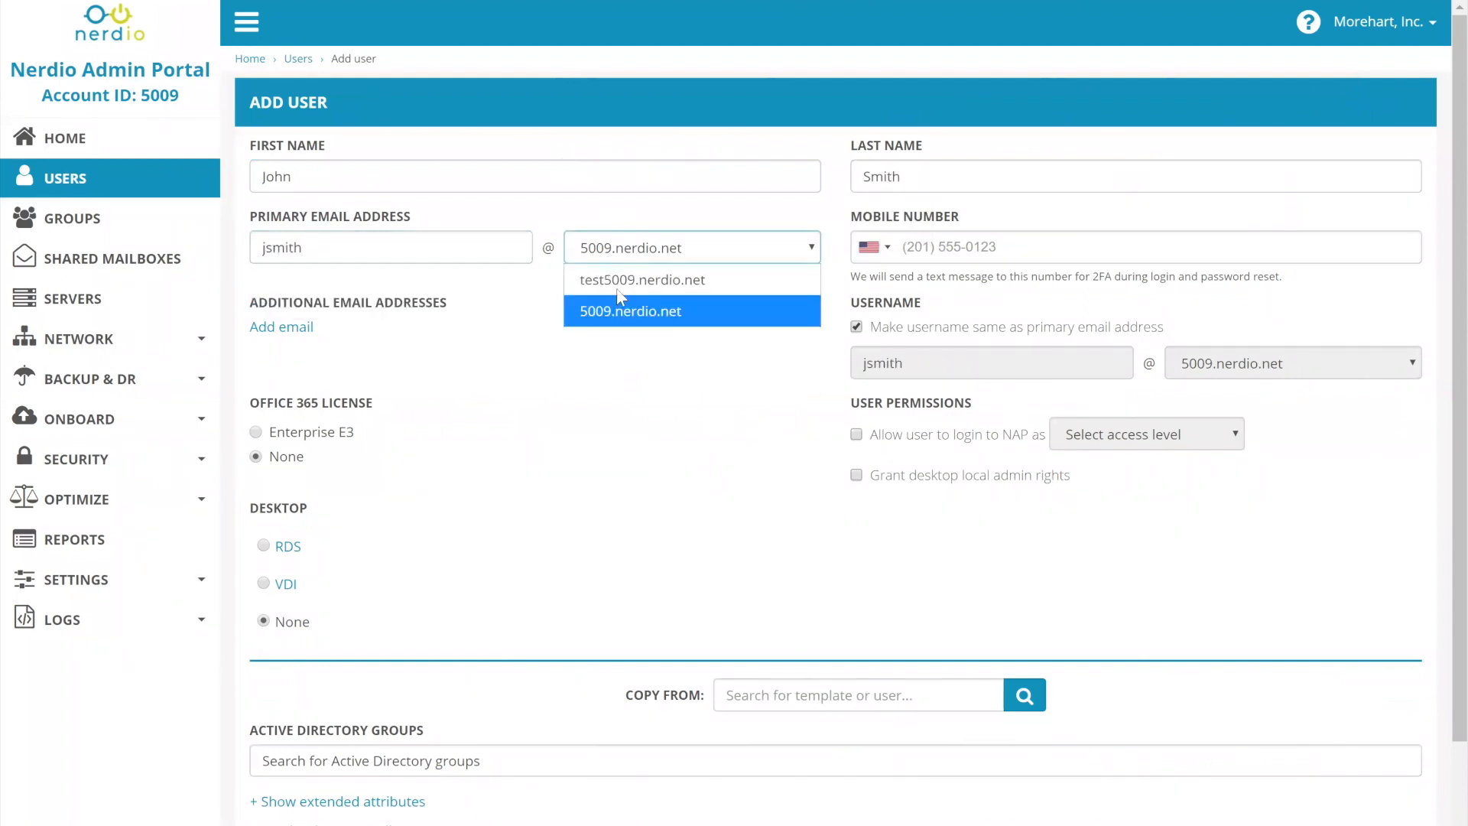
pyautogui.click(656, 281)
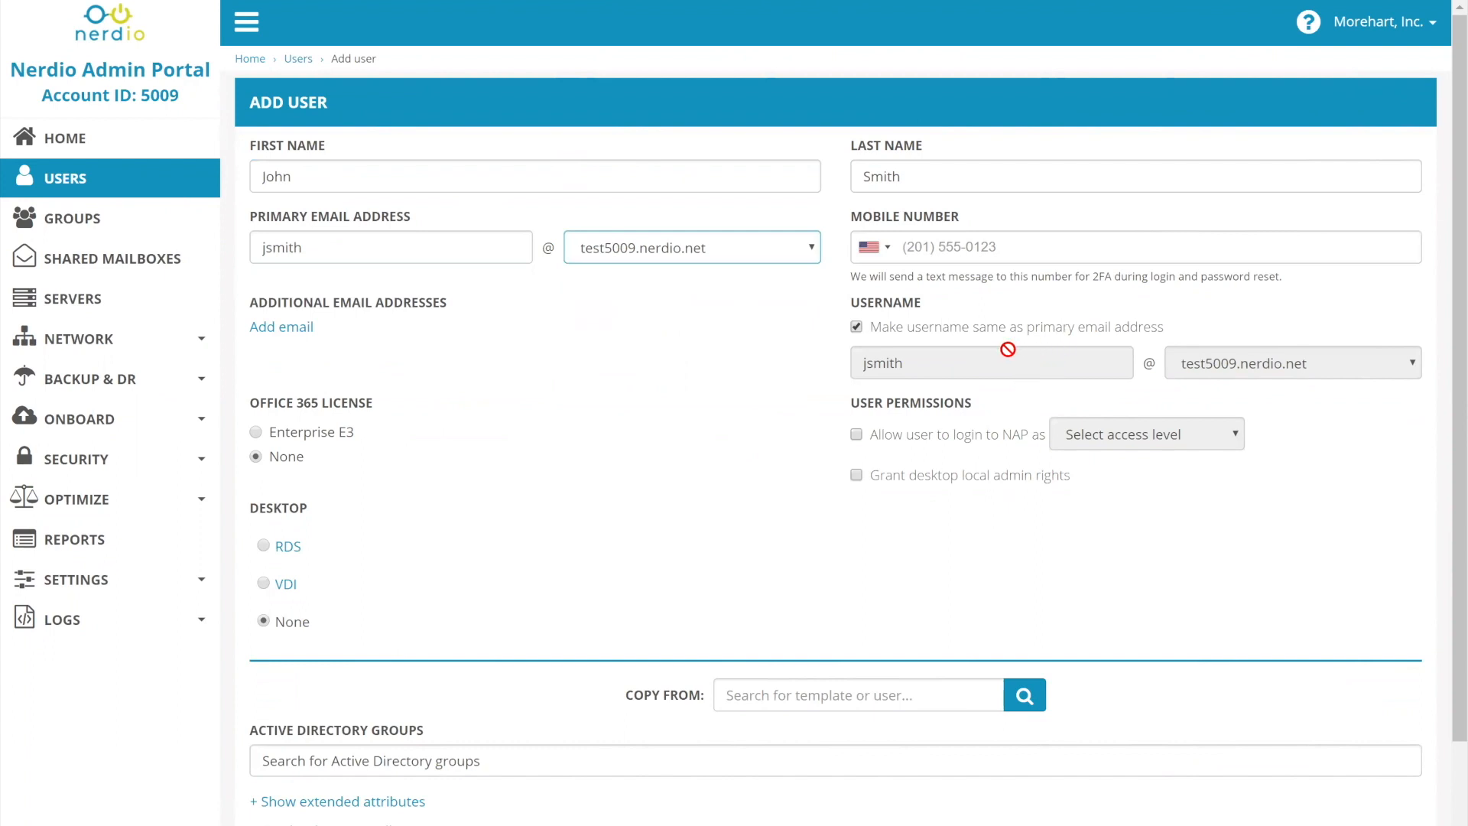
# Add an additional email address for the new user, using the first name on the test domain.
pyautogui.click(282, 332)
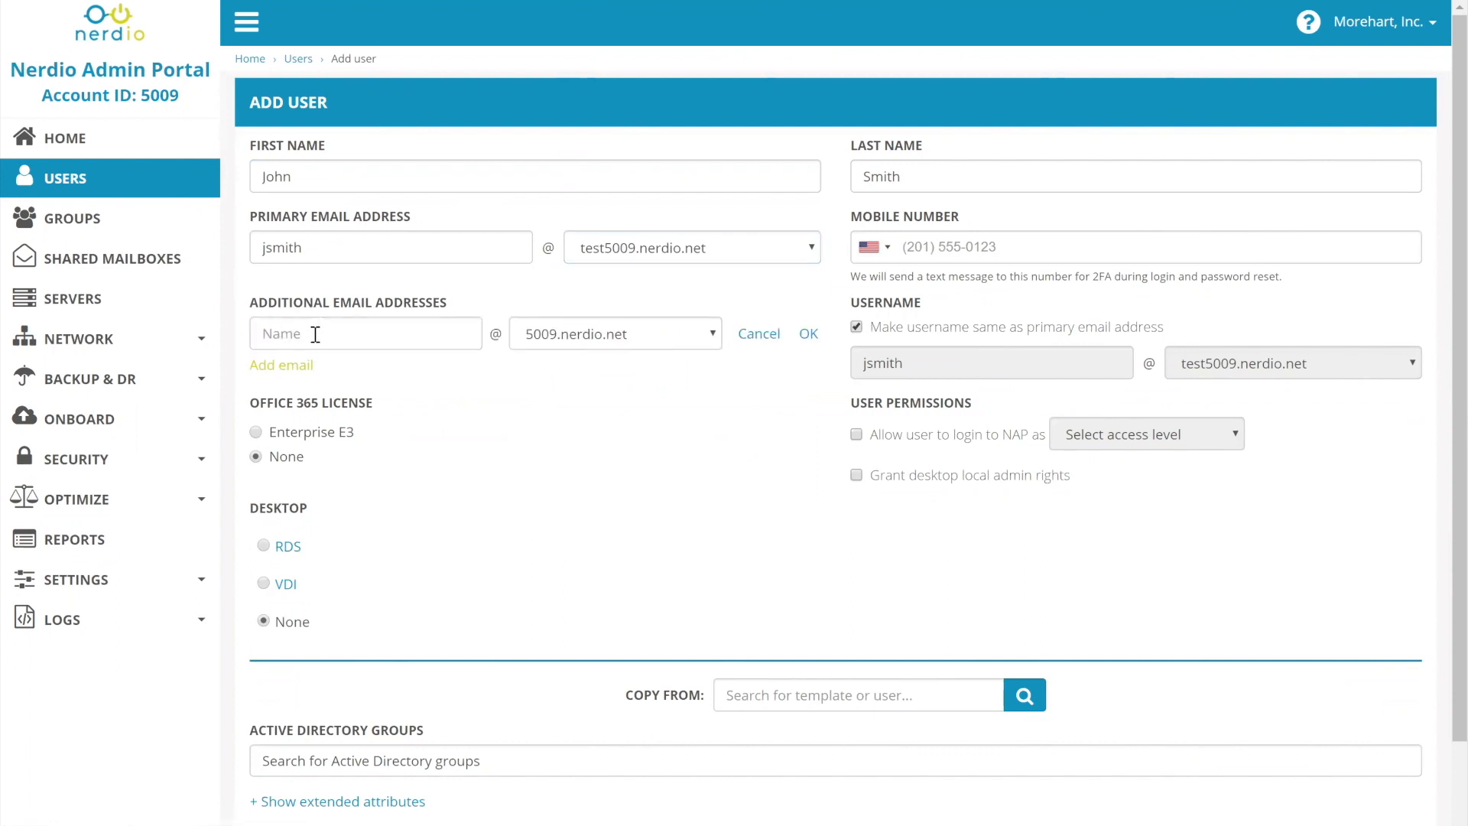
pyautogui.click(315, 334)
pyautogui.write('john')
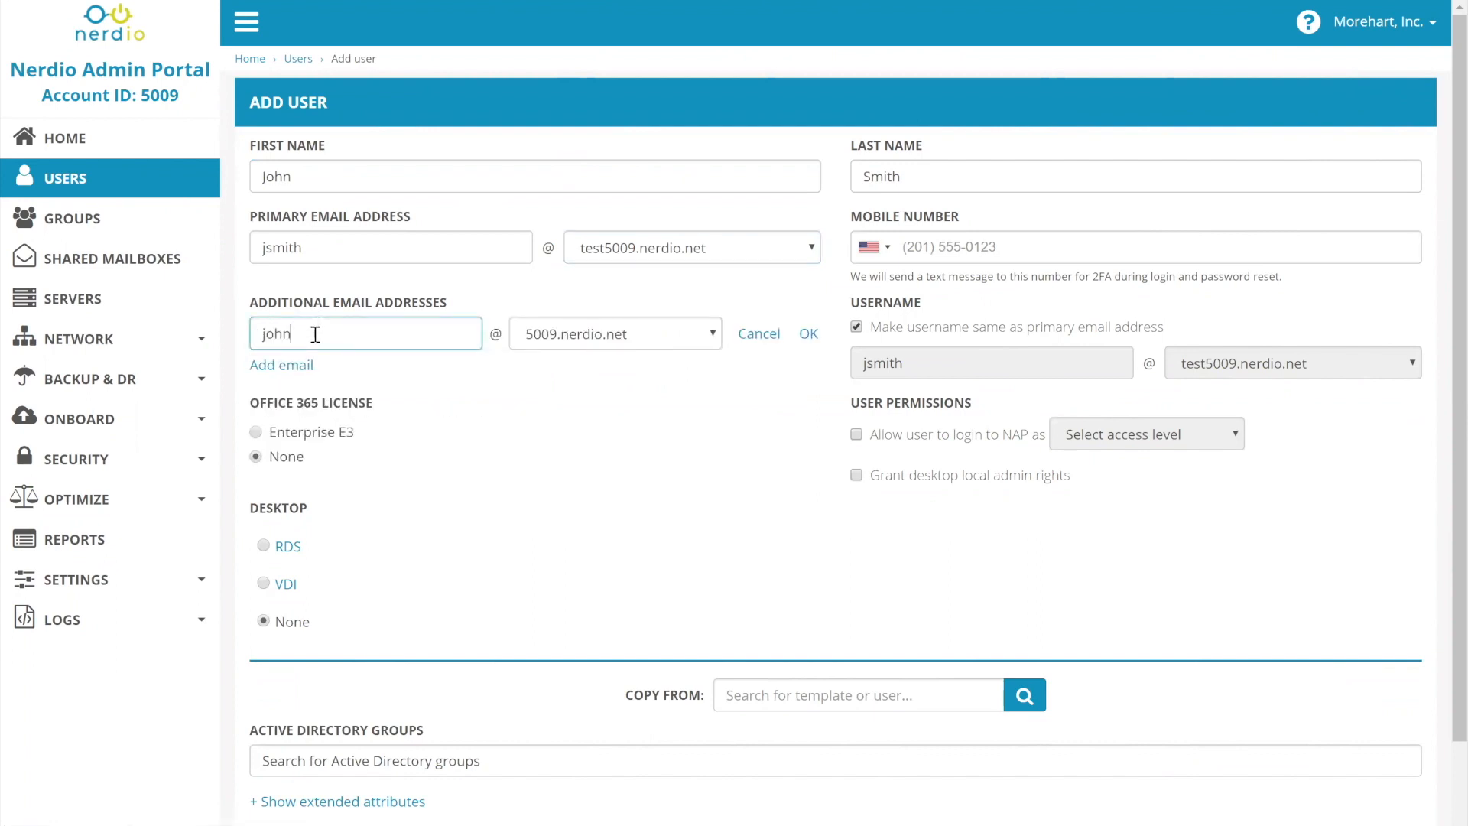
pyautogui.click(565, 336)
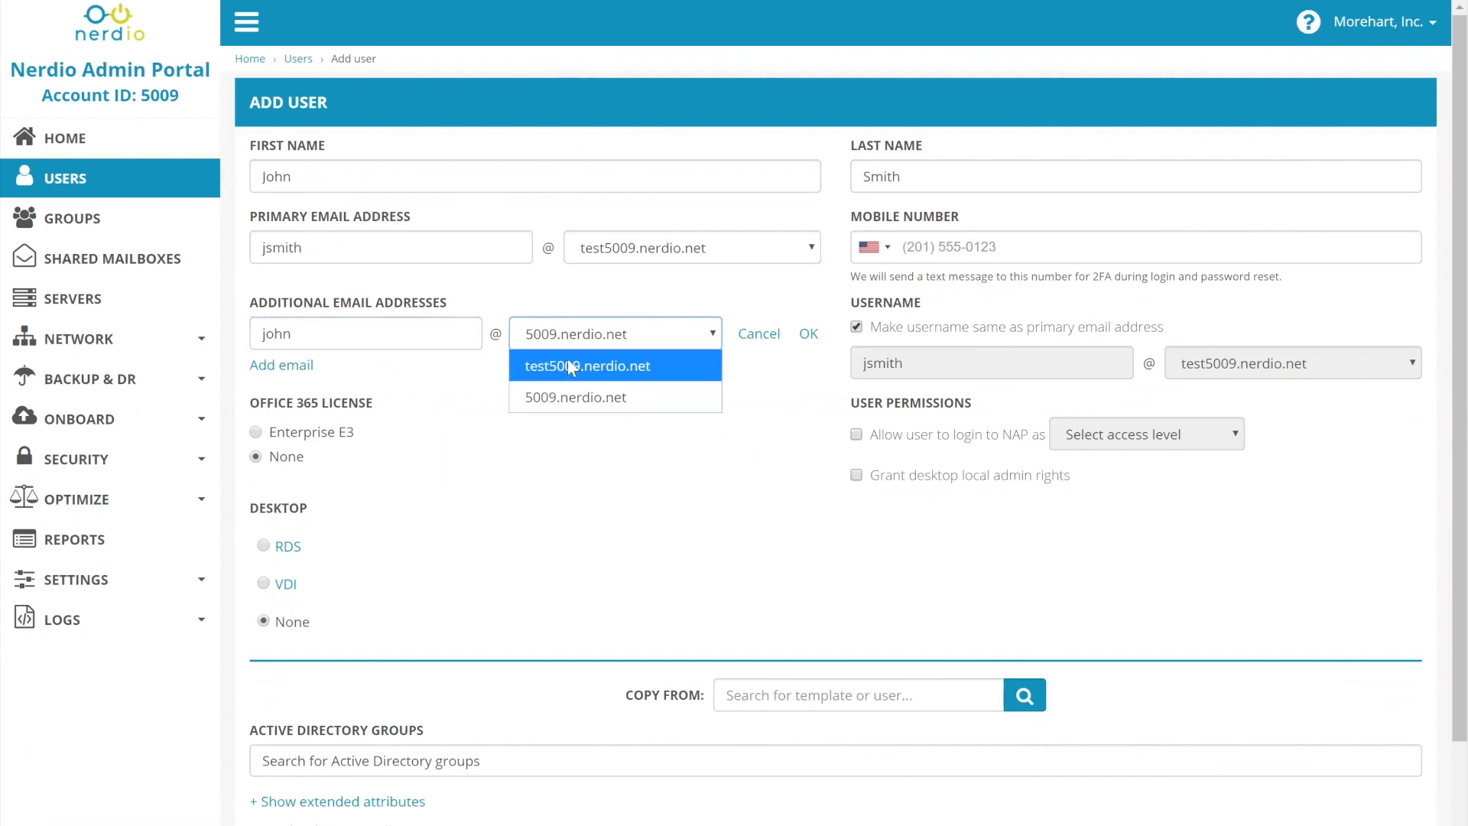
pyautogui.click(587, 366)
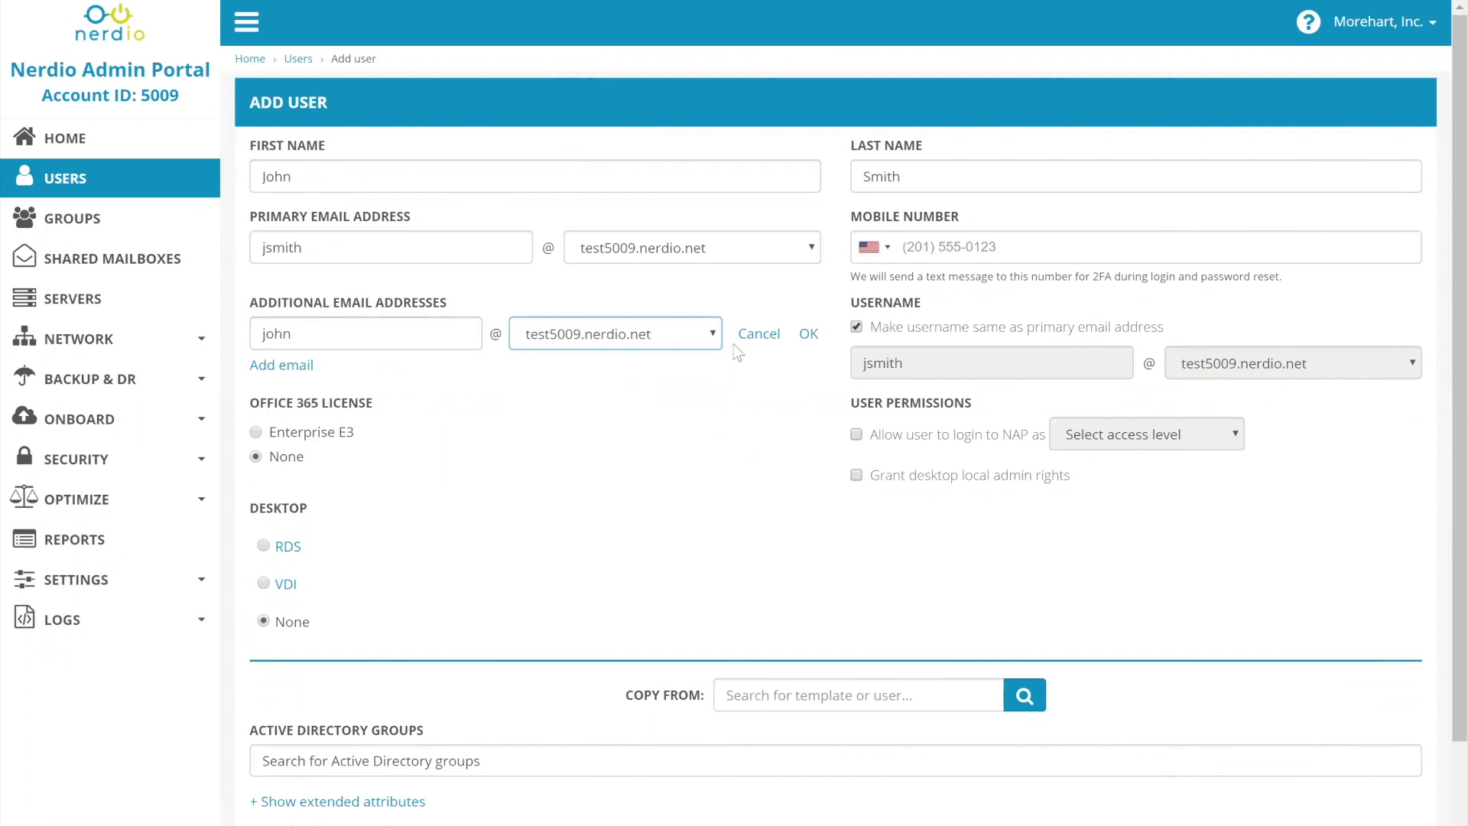
pyautogui.click(808, 334)
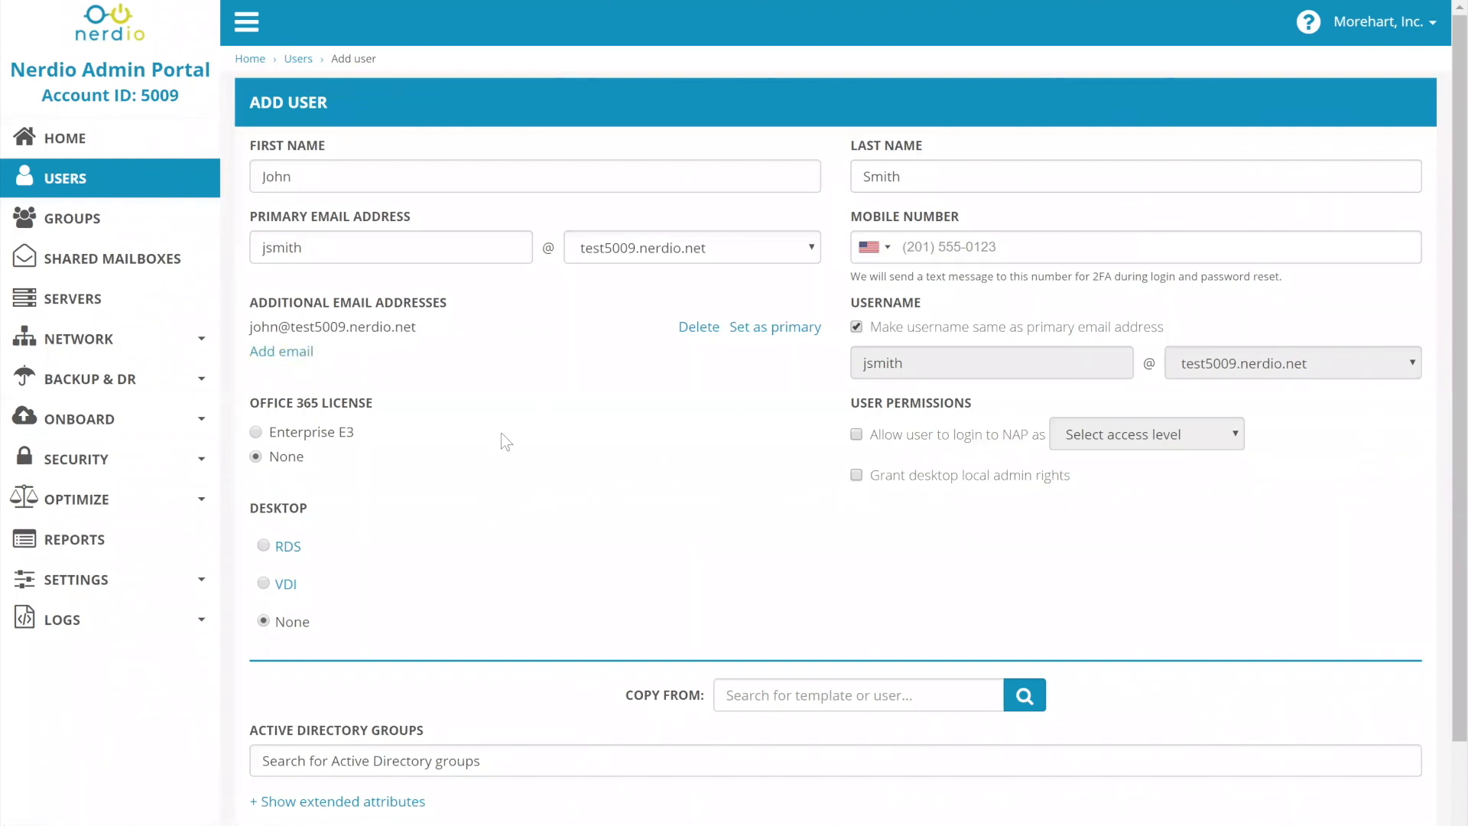
pyautogui.scroll(-1, 479, 431)
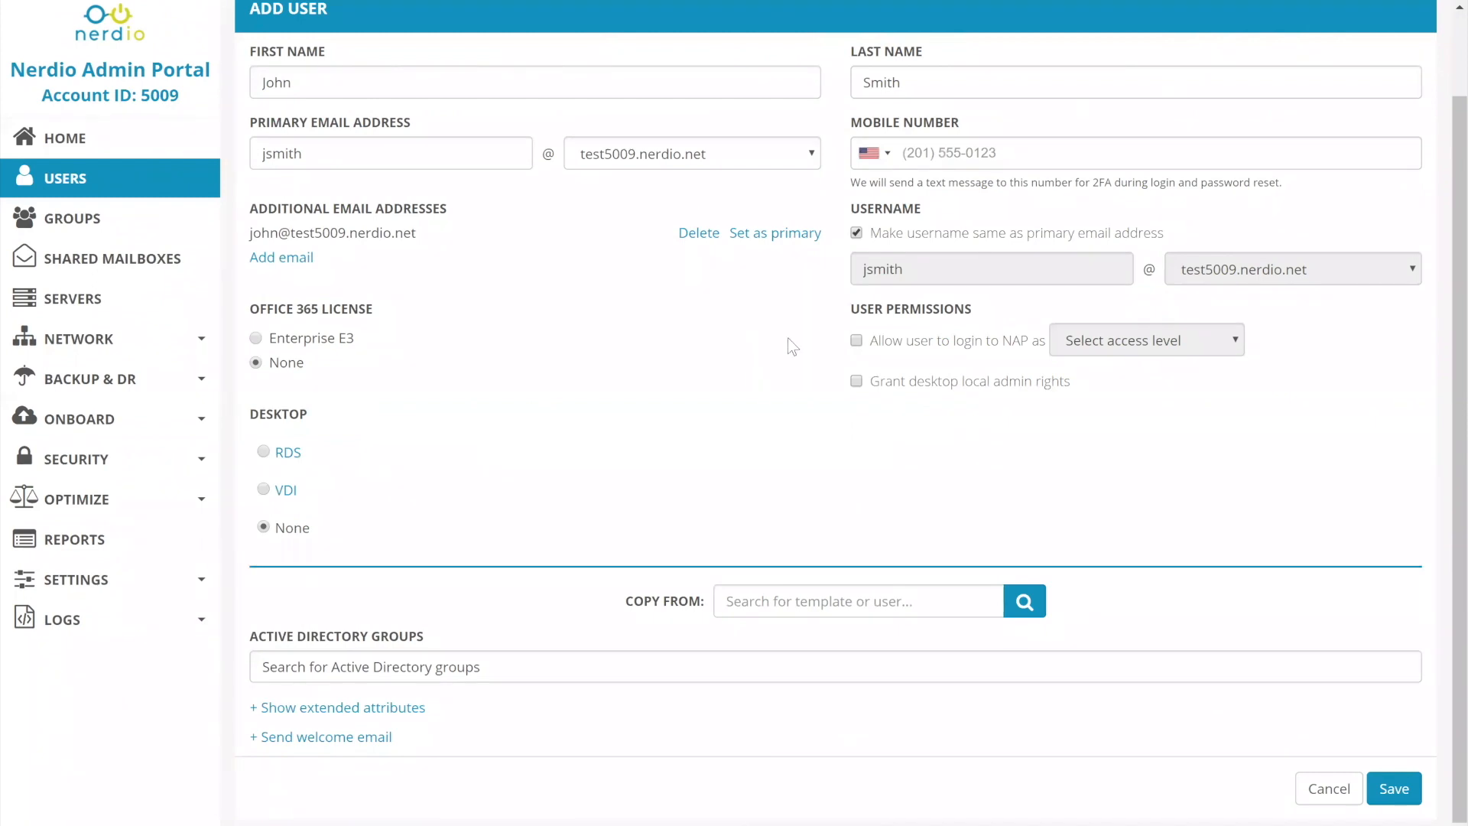
pyautogui.click(441, 153)
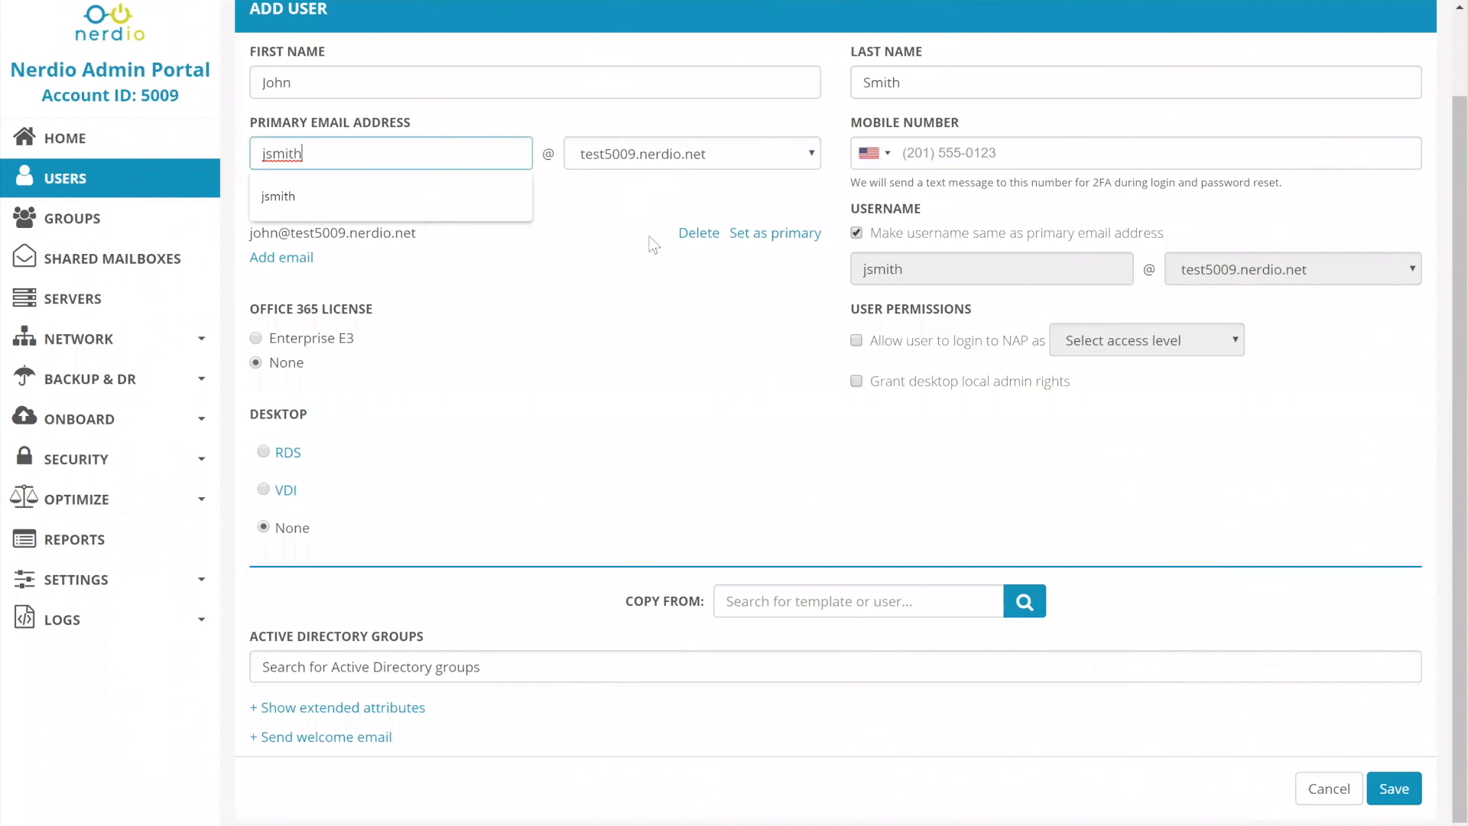
pyautogui.click(631, 365)
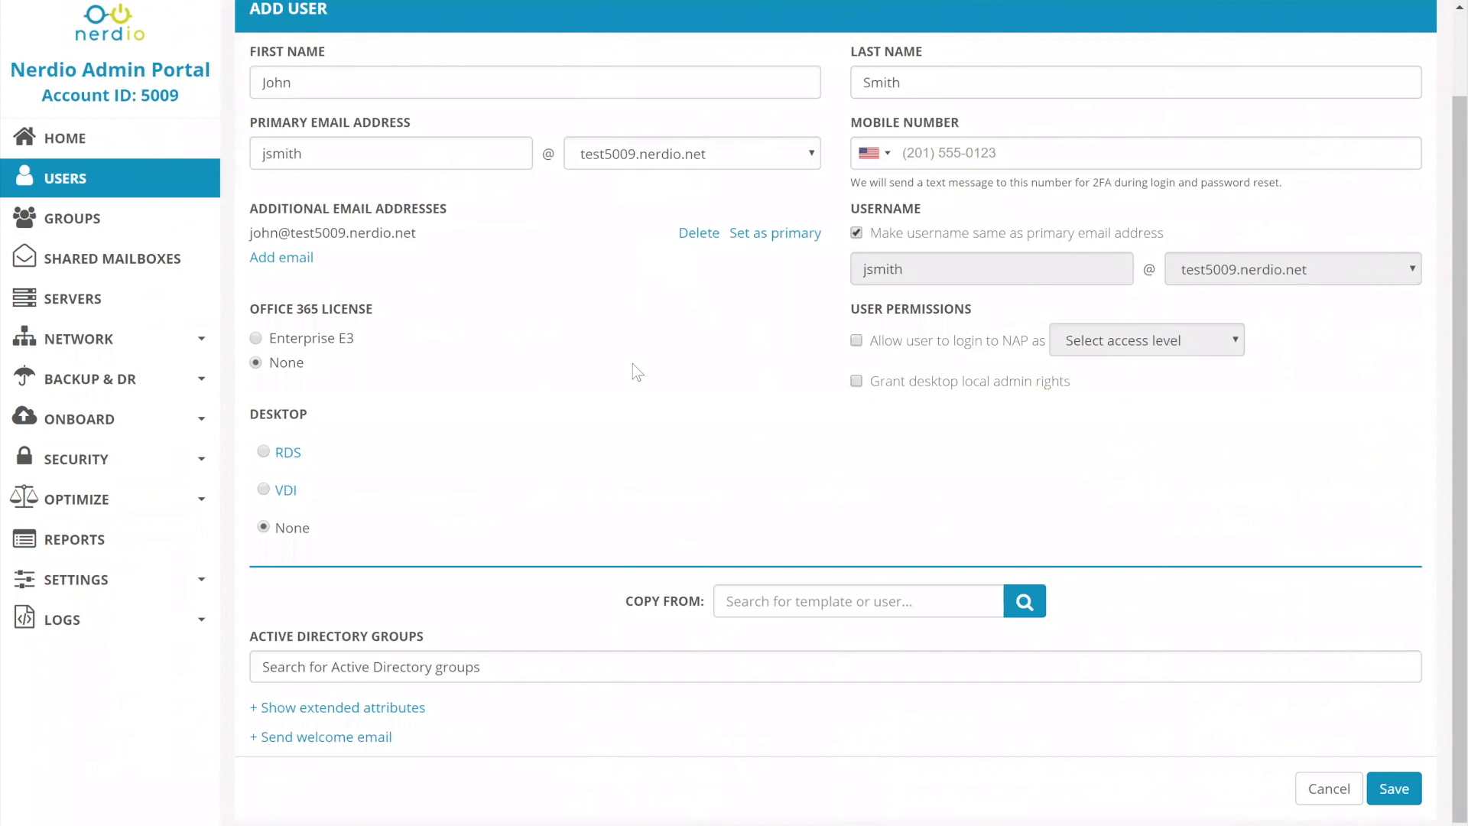
# Try allowing NAP login as Account Tier 1 Support and granting desktop local admin rights, and clear both permissions.
pyautogui.click(857, 342)
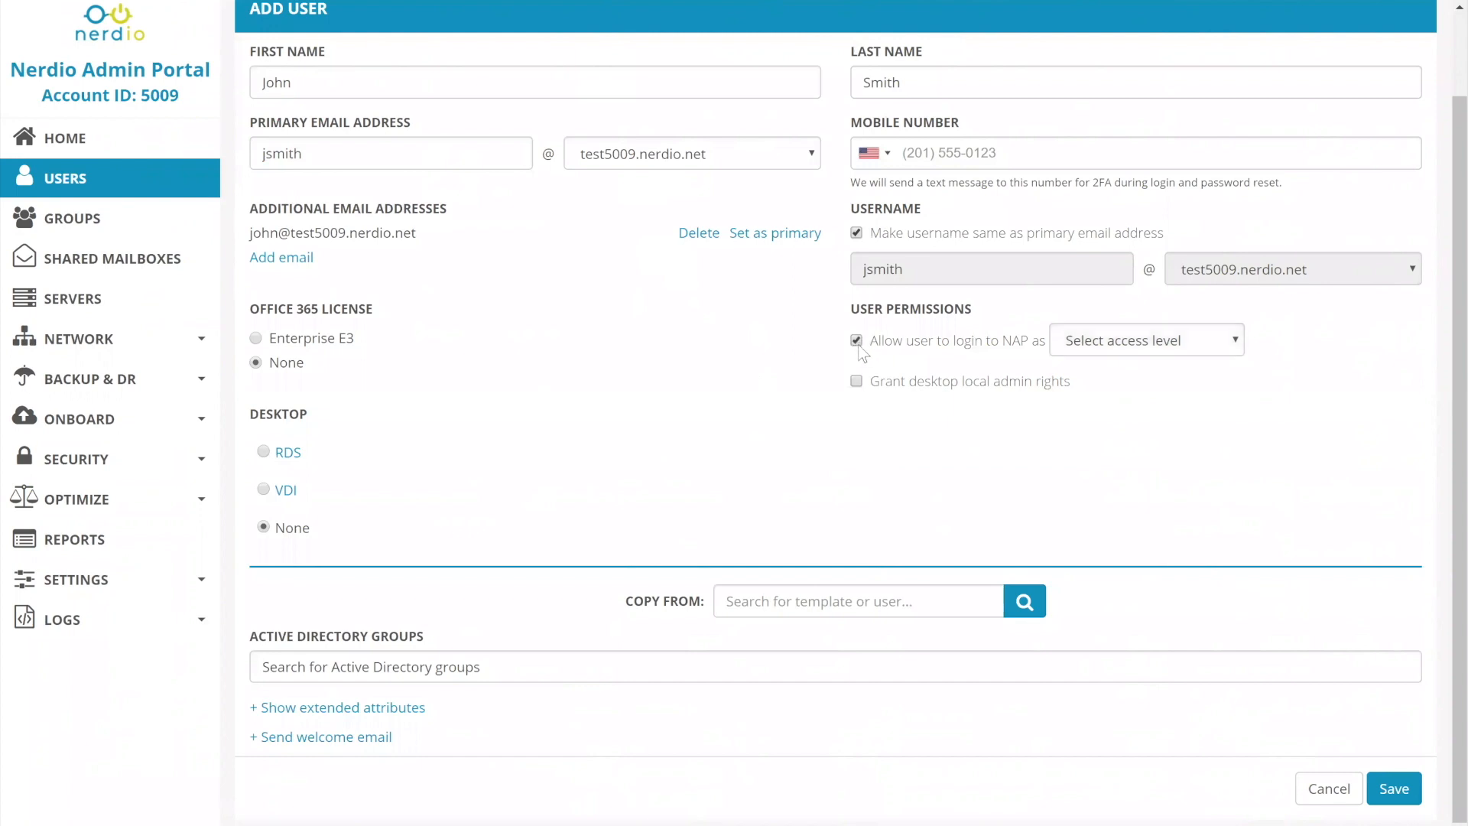
pyautogui.click(1103, 345)
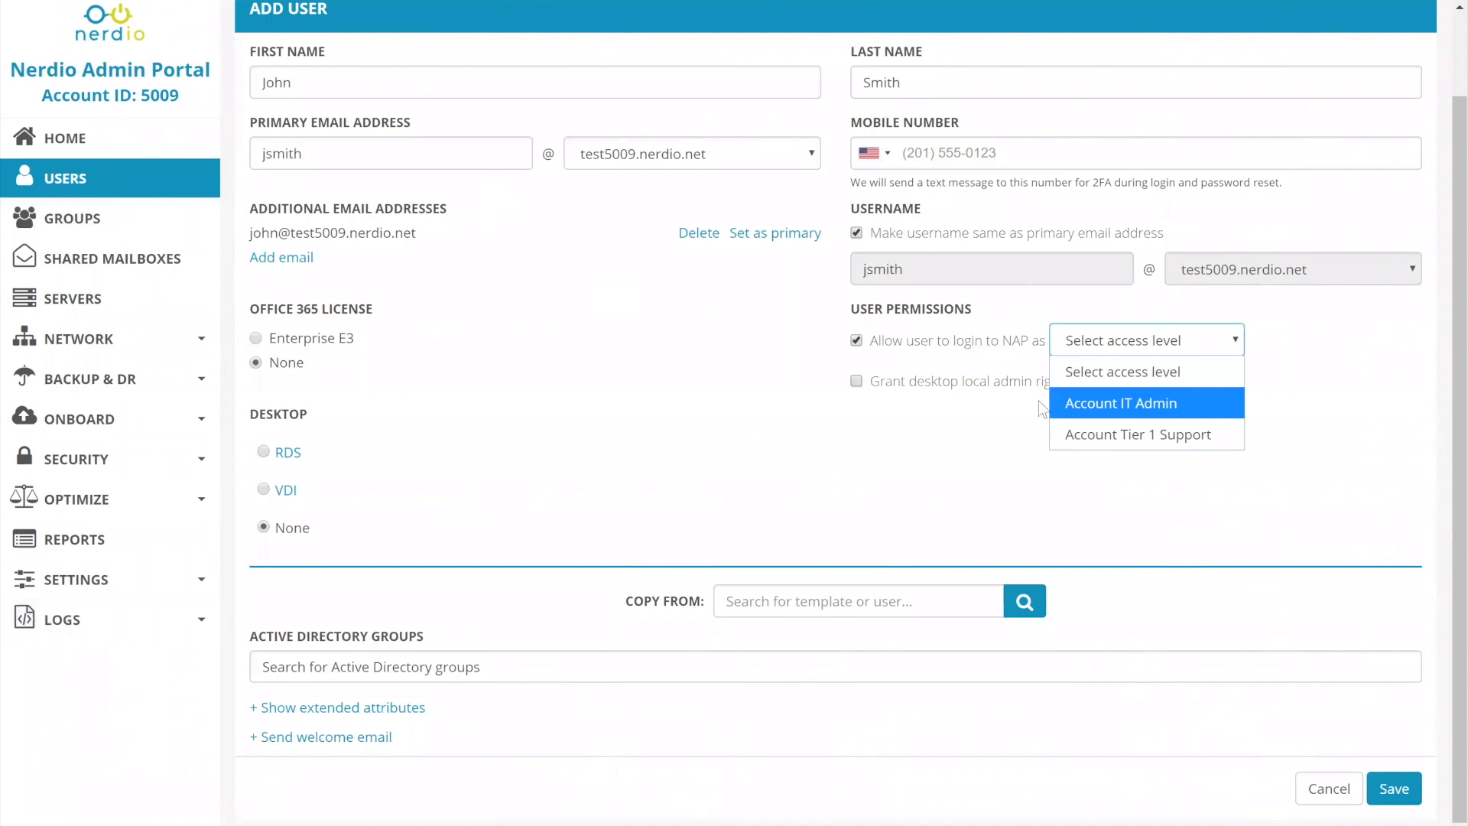
pyautogui.click(1099, 437)
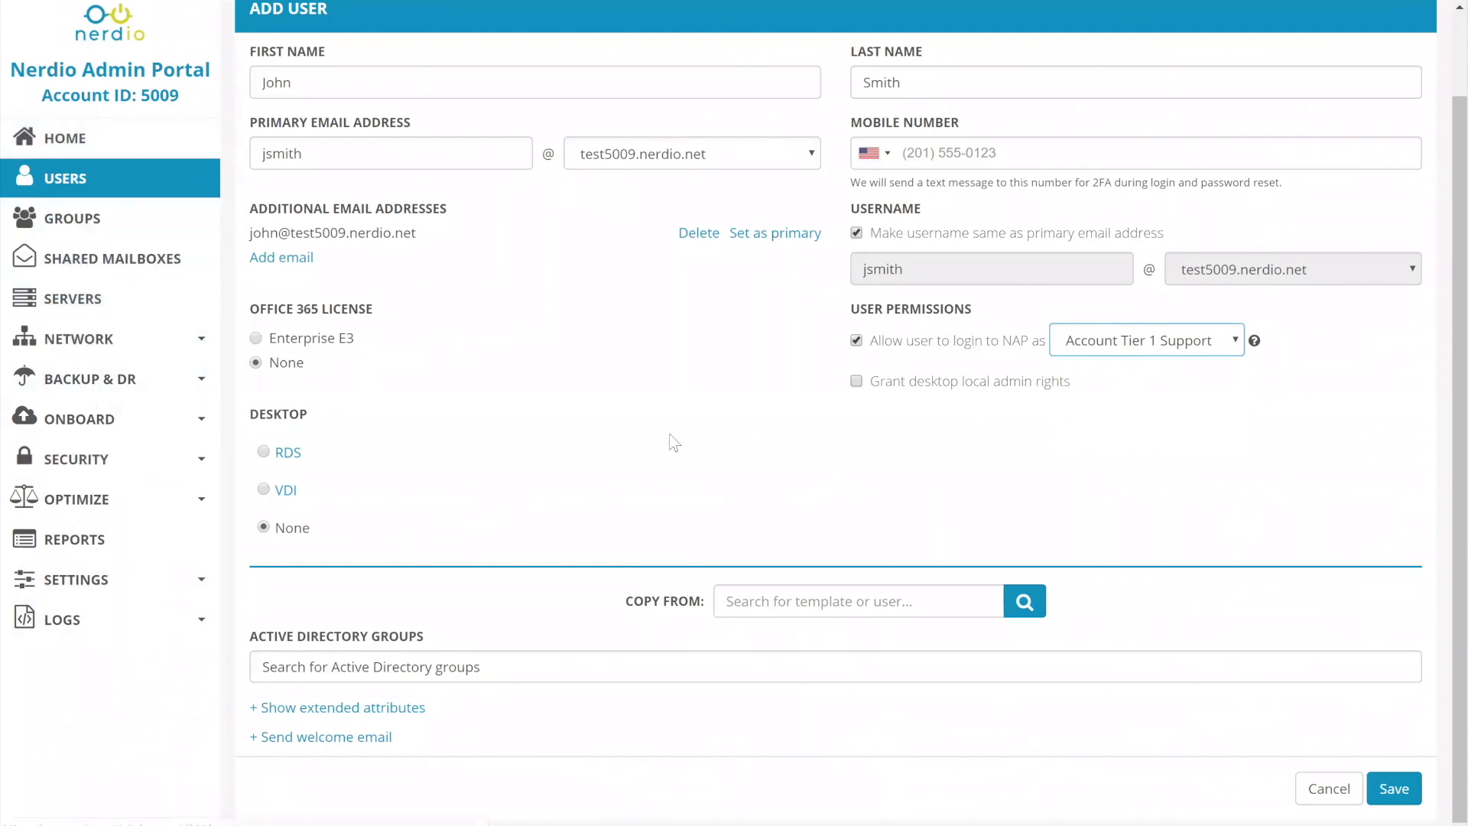
pyautogui.click(856, 342)
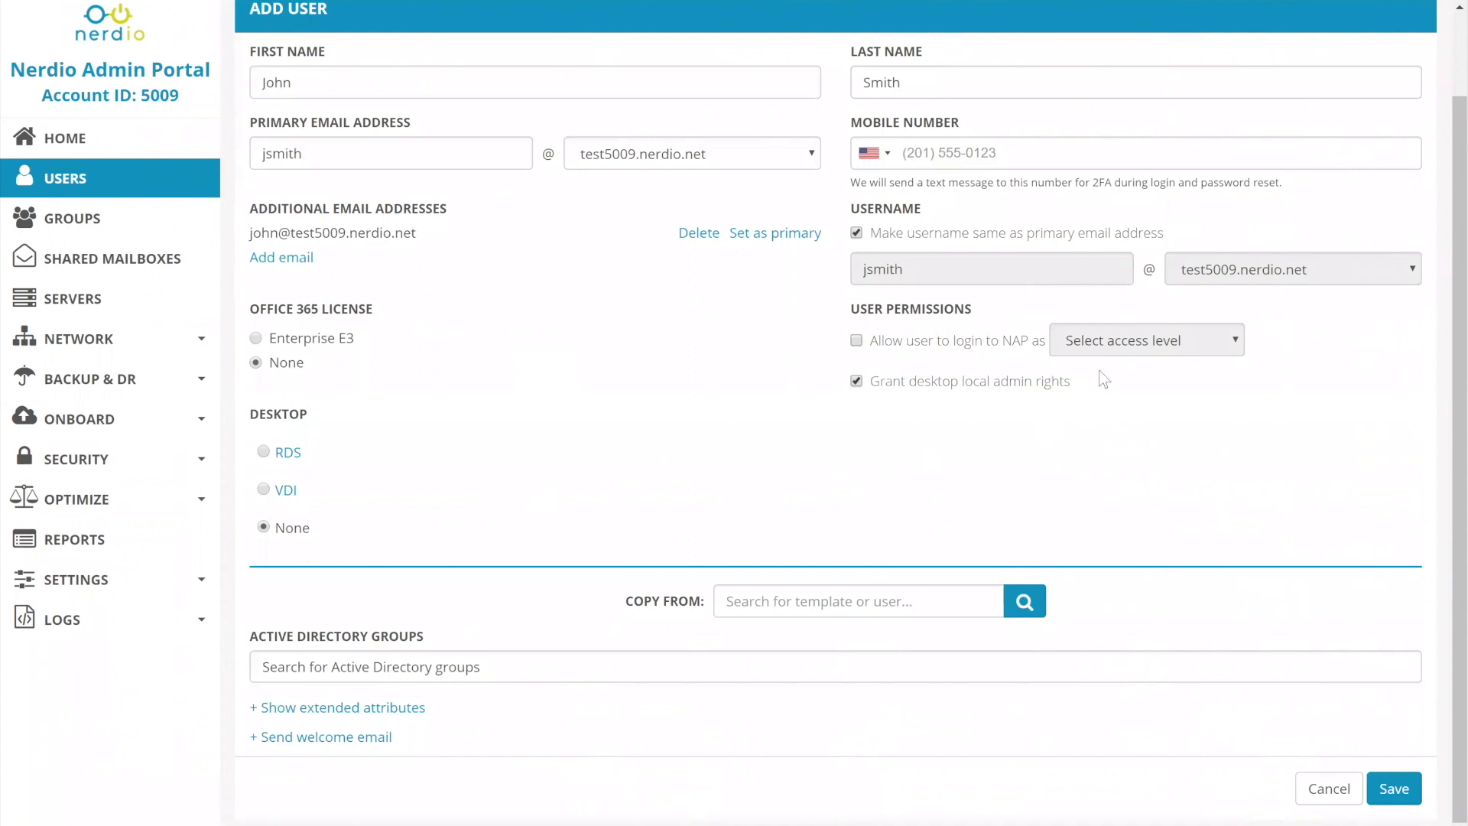
pyautogui.click(857, 381)
# Show the user's extended attributes and try granting domain admin rights, dismissing the warning.
pyautogui.click(335, 709)
pyautogui.scroll(-10, 761, 705)
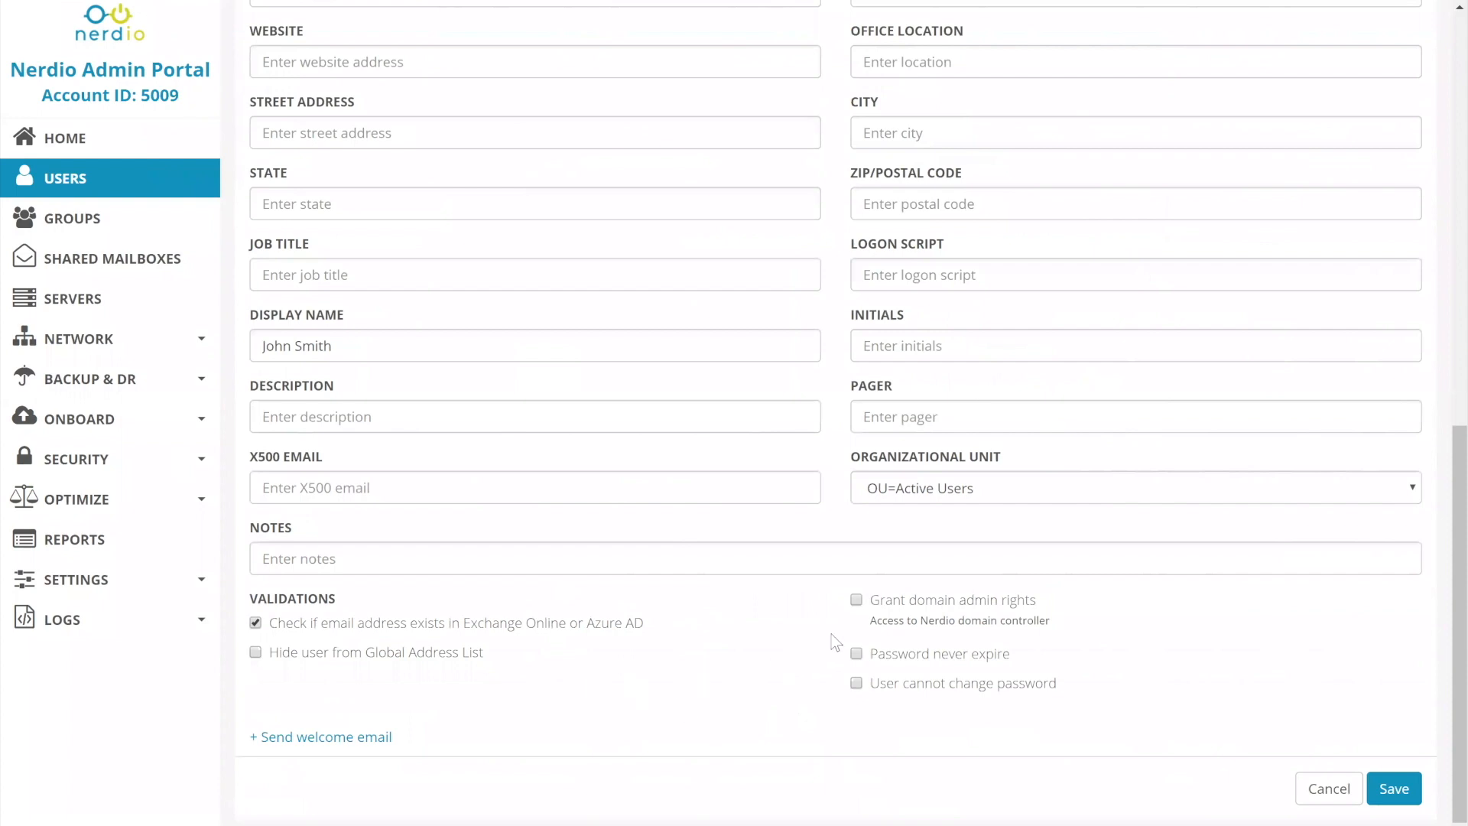
pyautogui.click(857, 600)
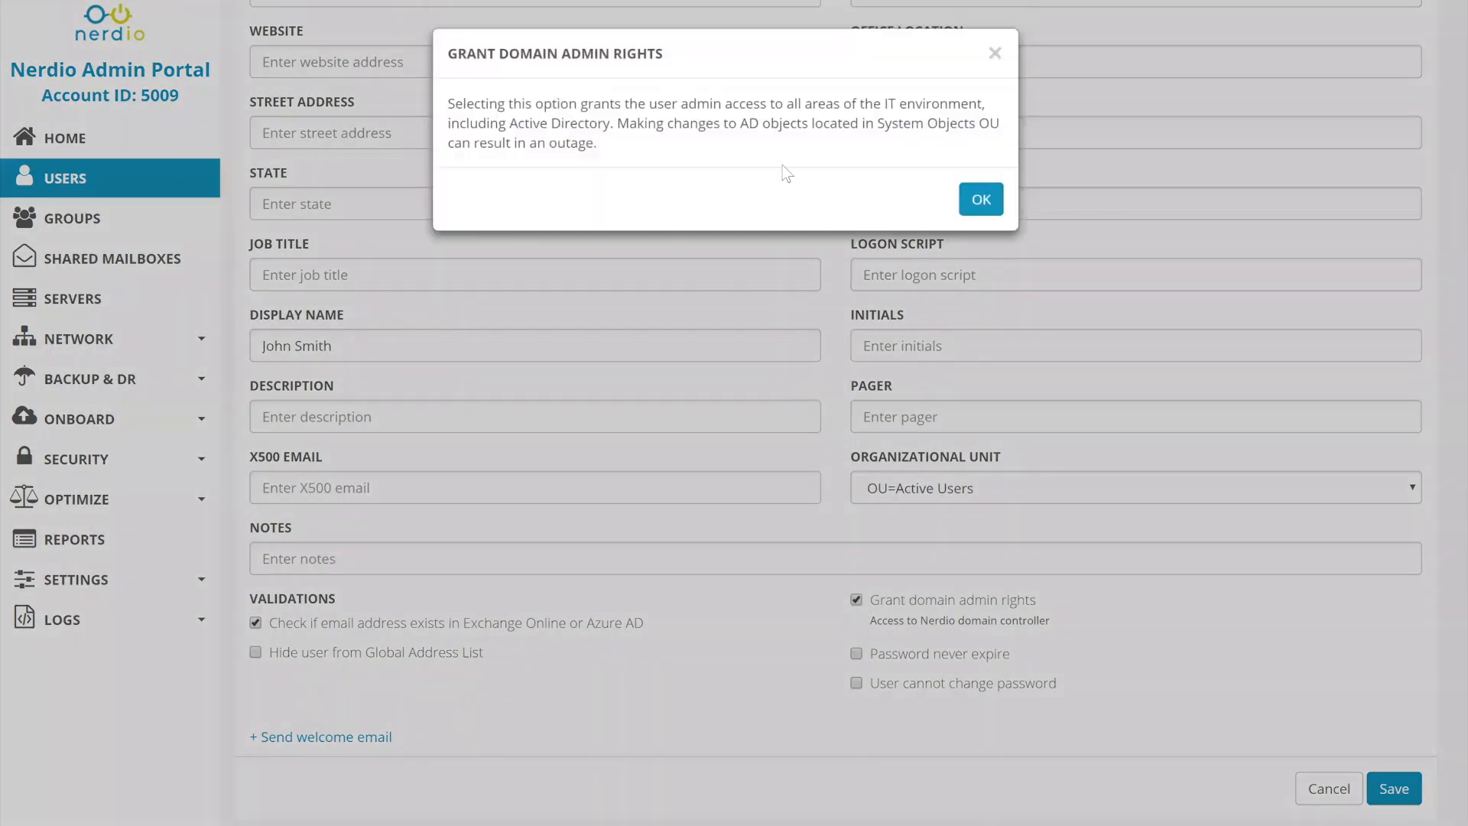
pyautogui.click(973, 213)
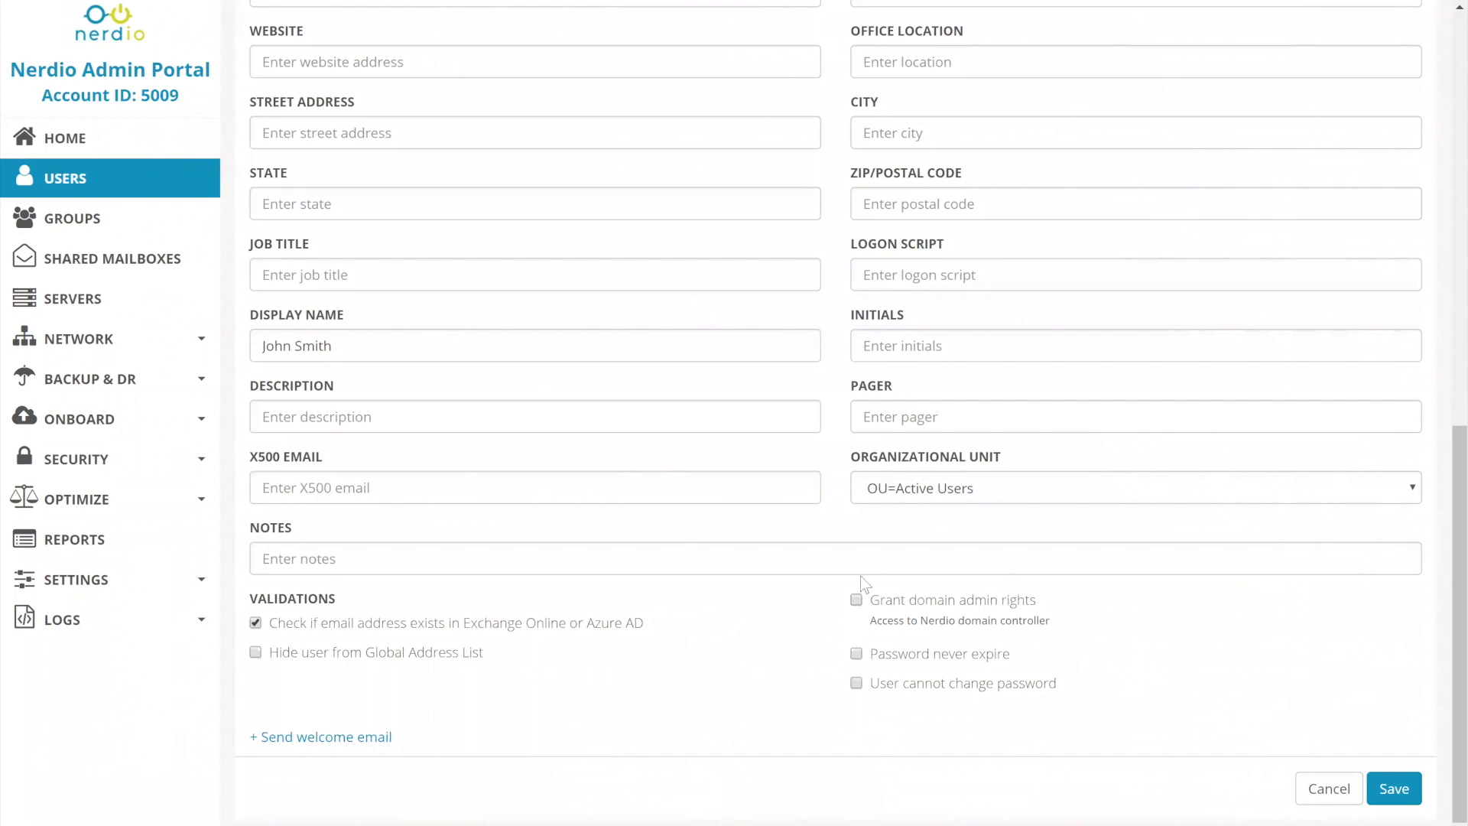
# Look back over the user form and hide the extended attributes.
pyautogui.scroll(10, 952, 511)
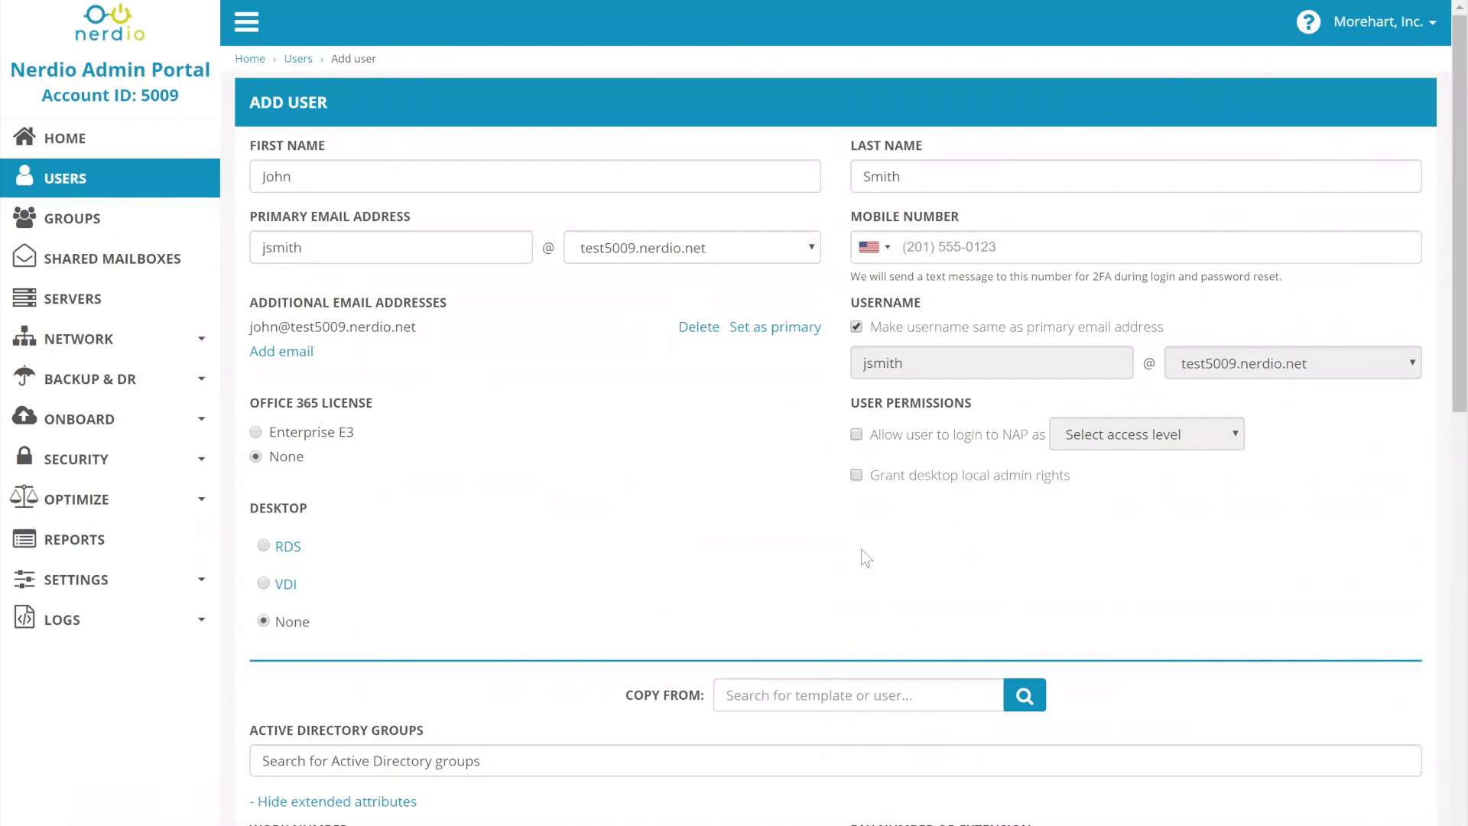
pyautogui.scroll(-10, 861, 549)
pyautogui.scroll(7, 360, 275)
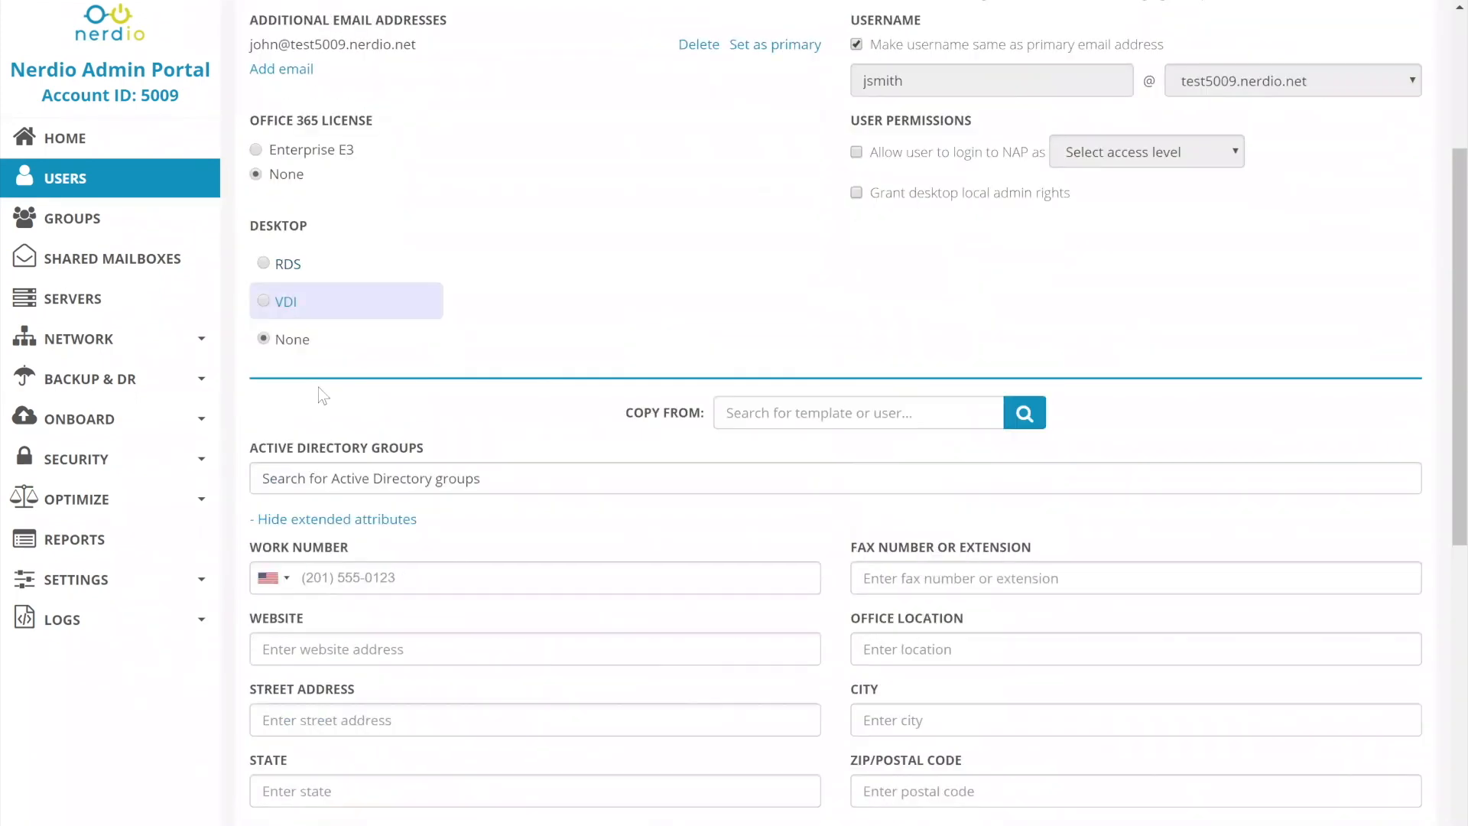
pyautogui.click(322, 520)
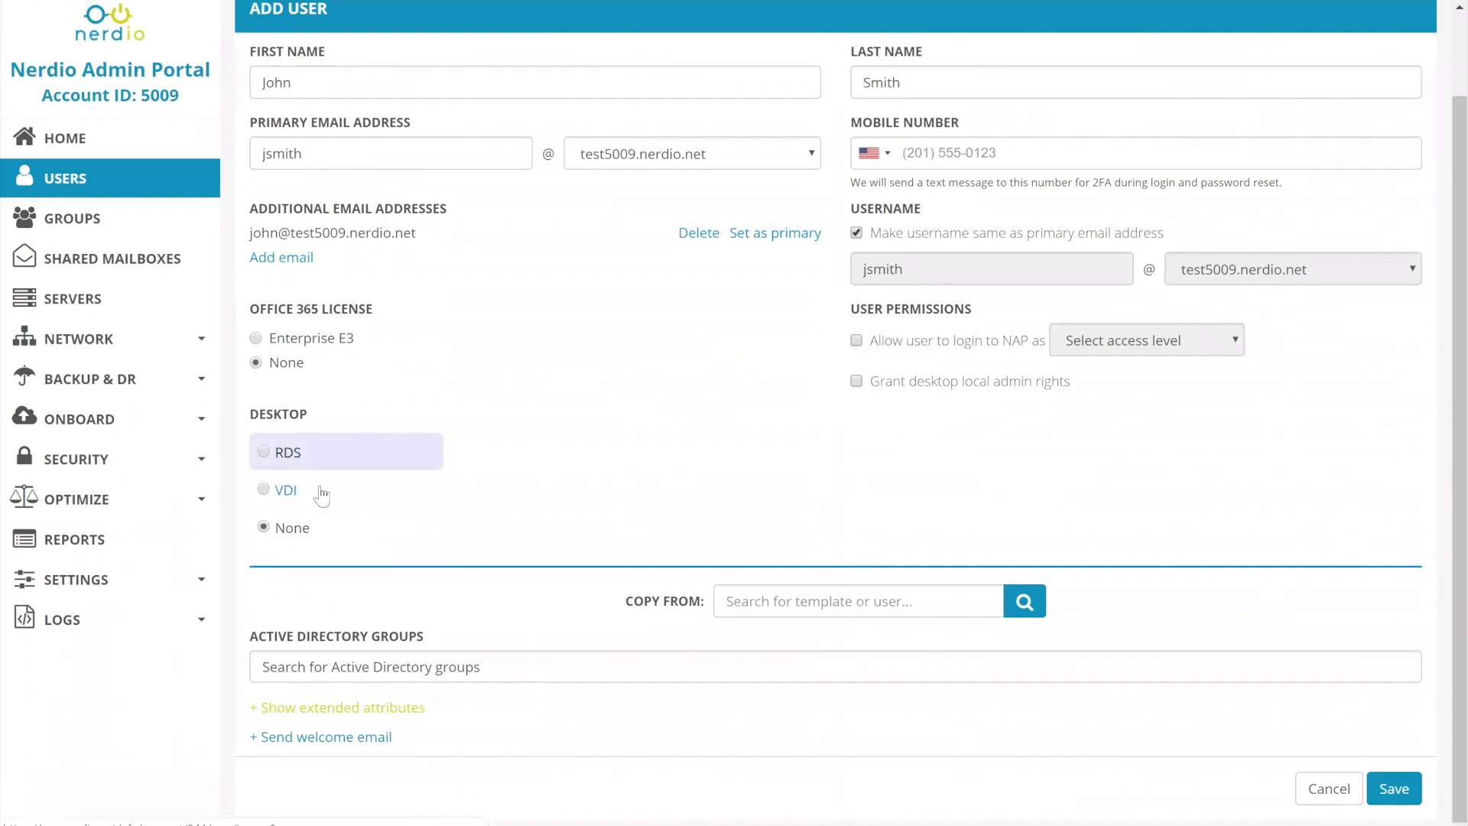
# Choose a VDI desktop for the new user and look through the available desktop sizes.
pyautogui.click(276, 490)
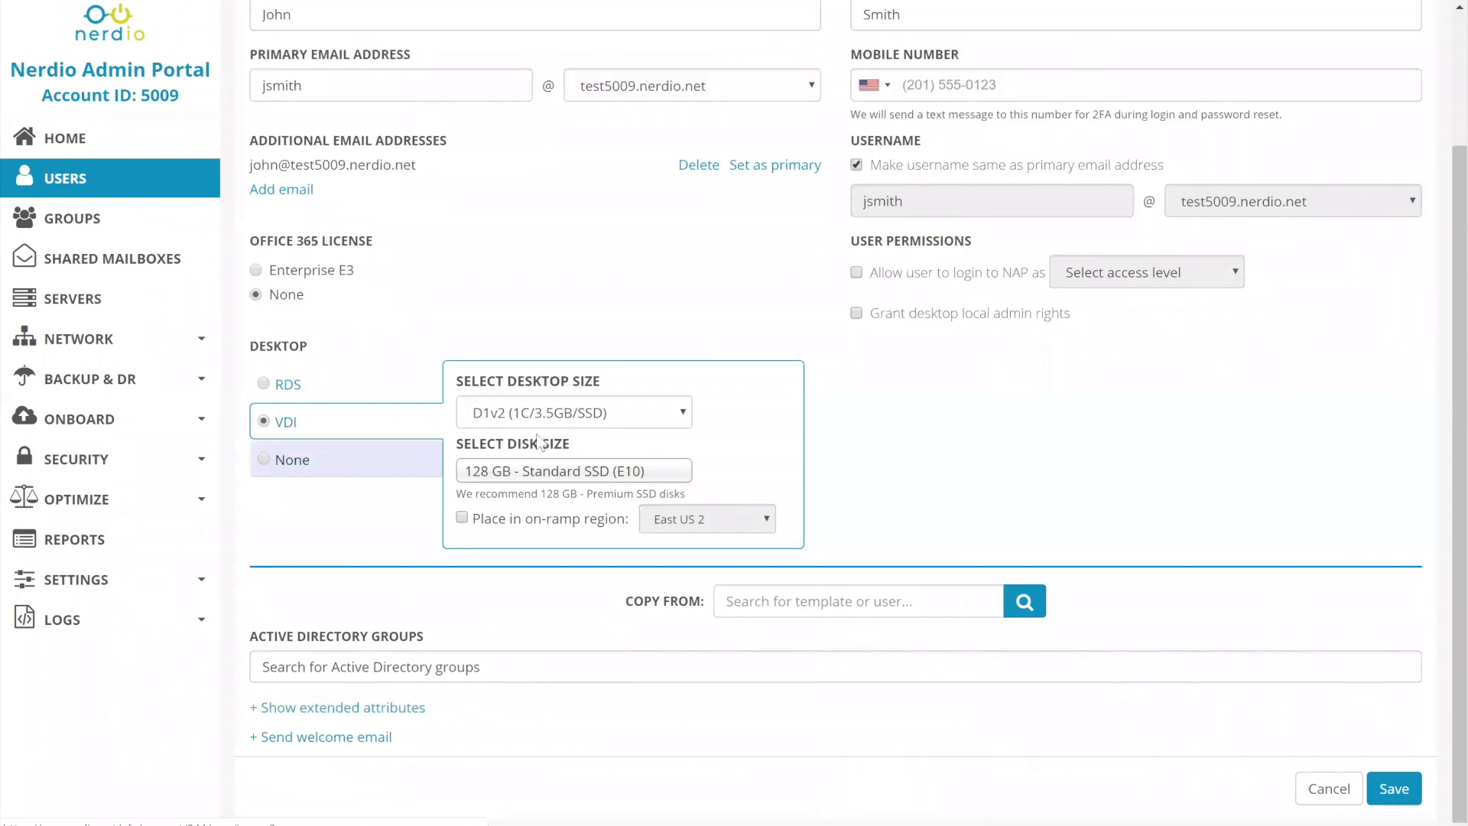
pyautogui.click(548, 415)
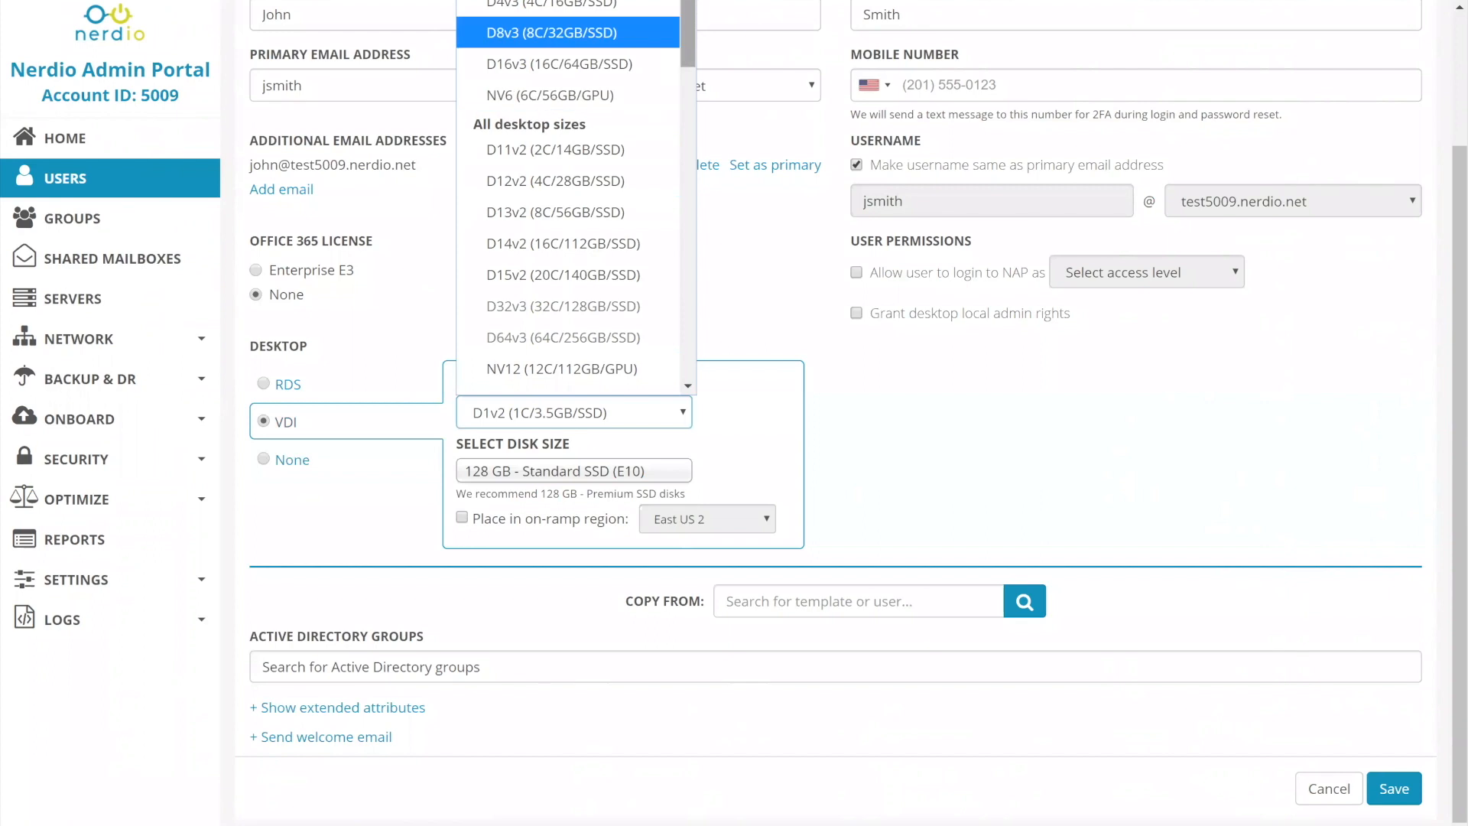
pyautogui.moveTo(684, 35); pyautogui.dragTo(711, 3)
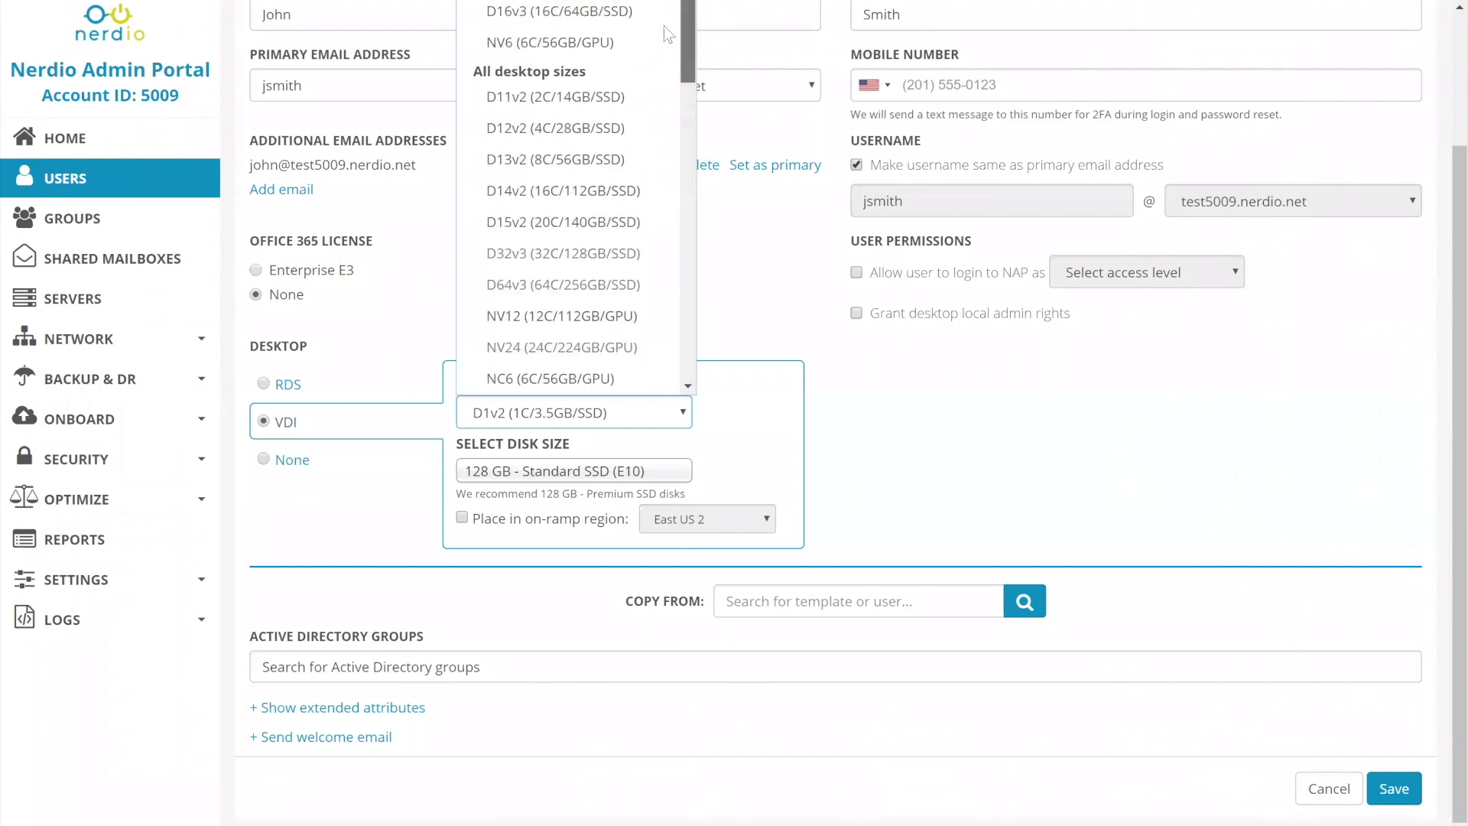
pyautogui.scroll(2, 722, 223)
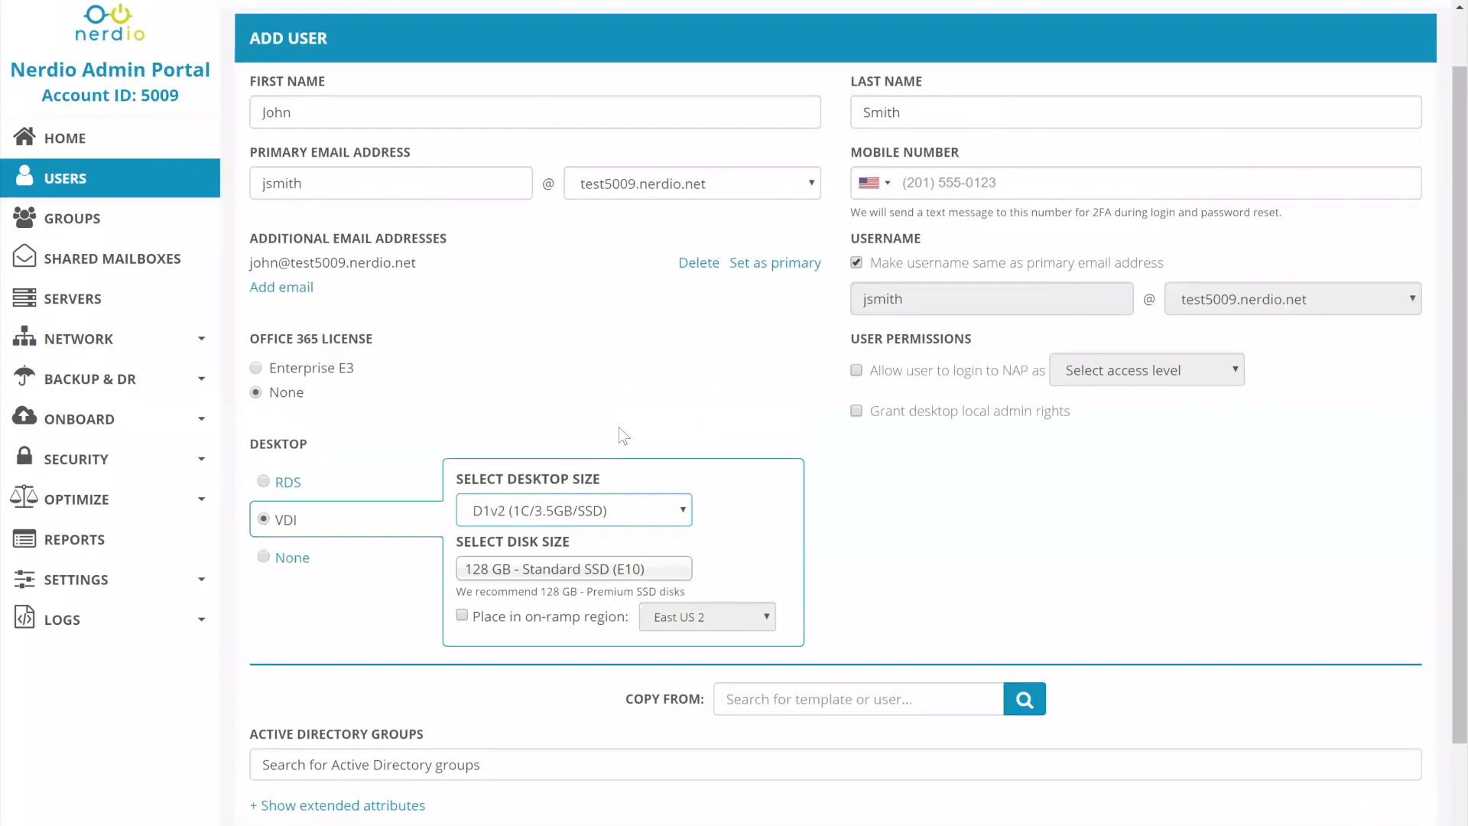
pyautogui.click(561, 518)
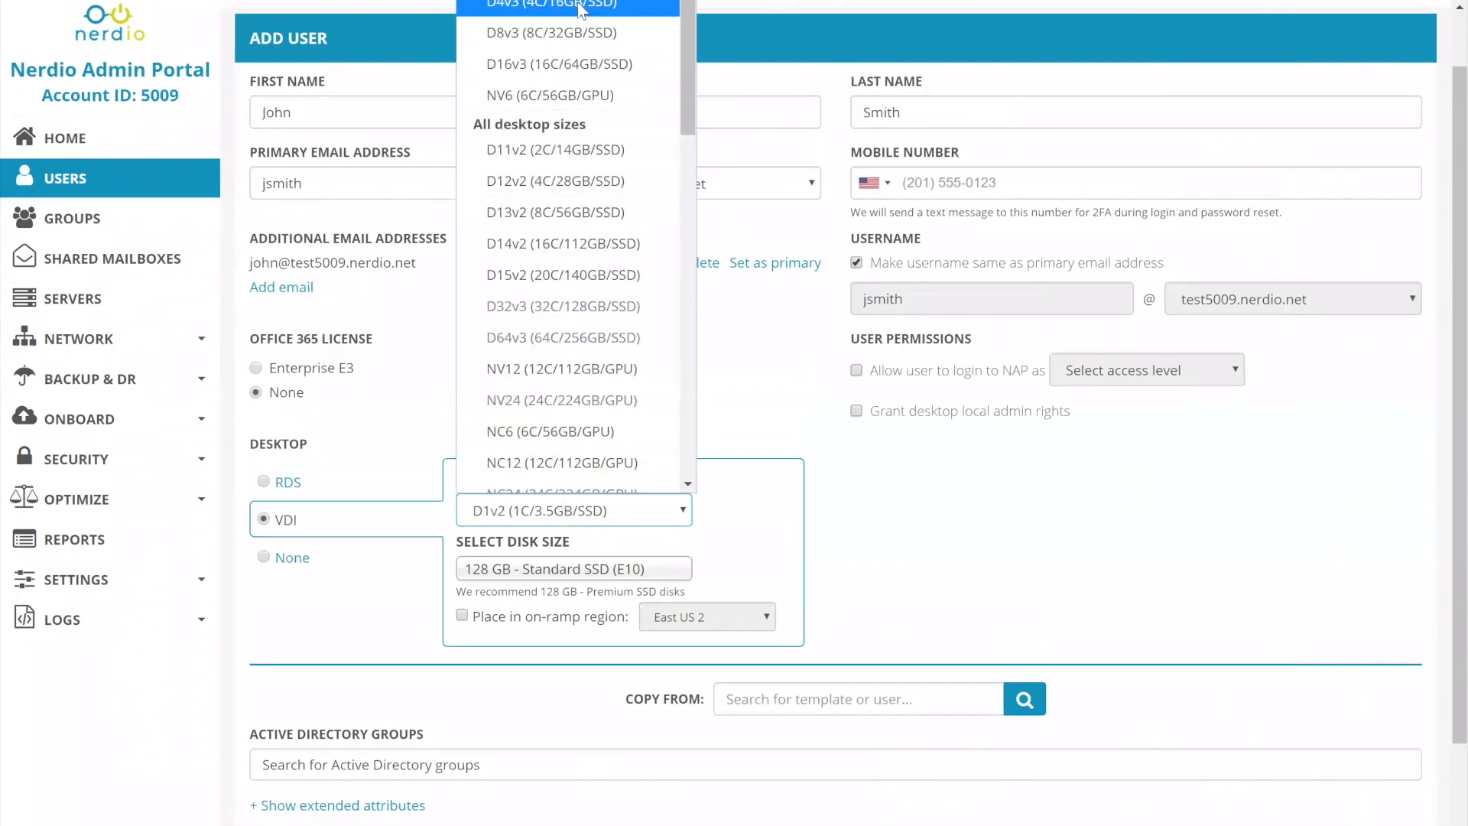
pyautogui.scroll(-5, 570, 217)
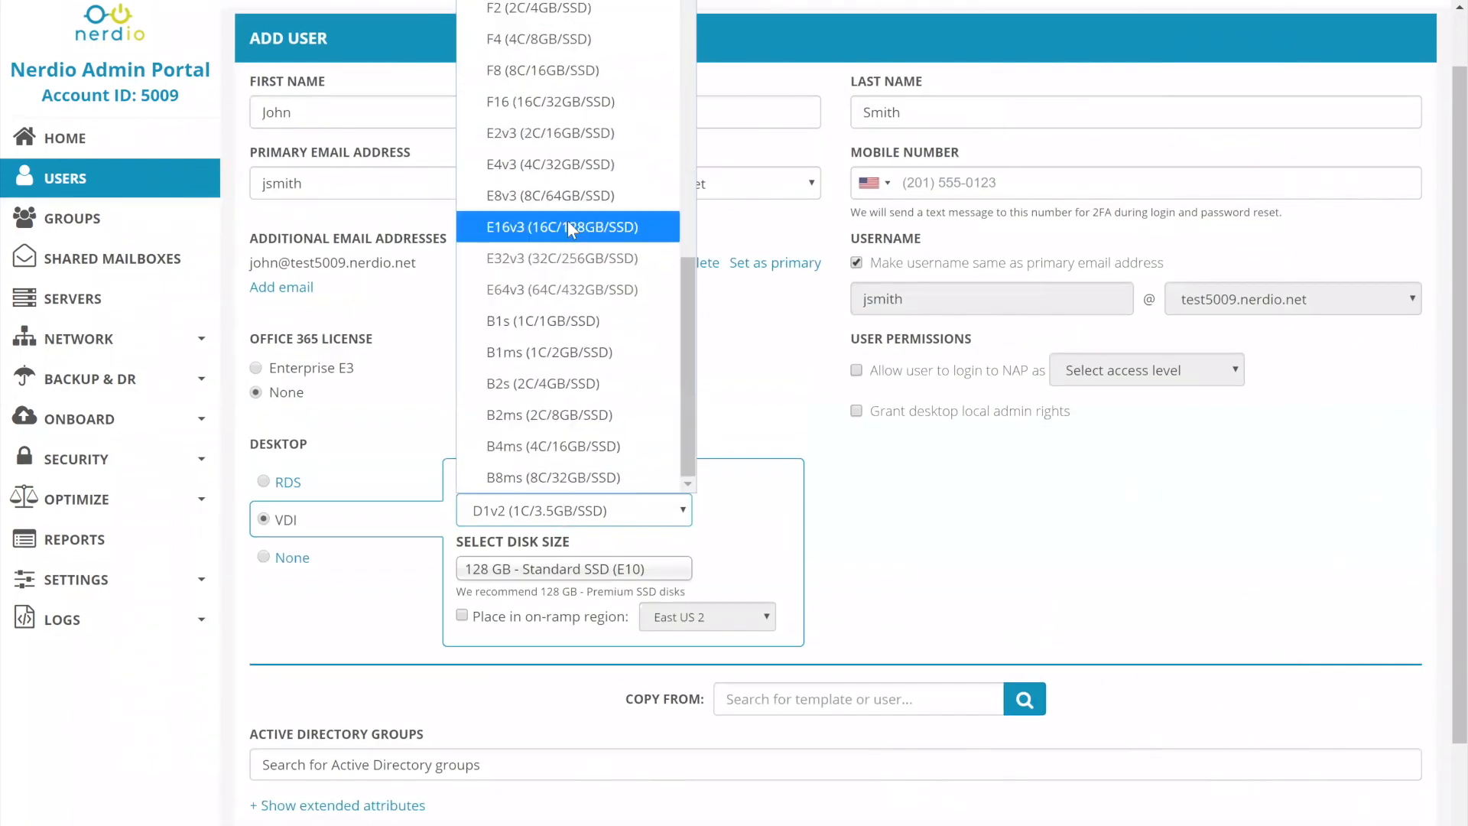
pyautogui.scroll(3, 567, 221)
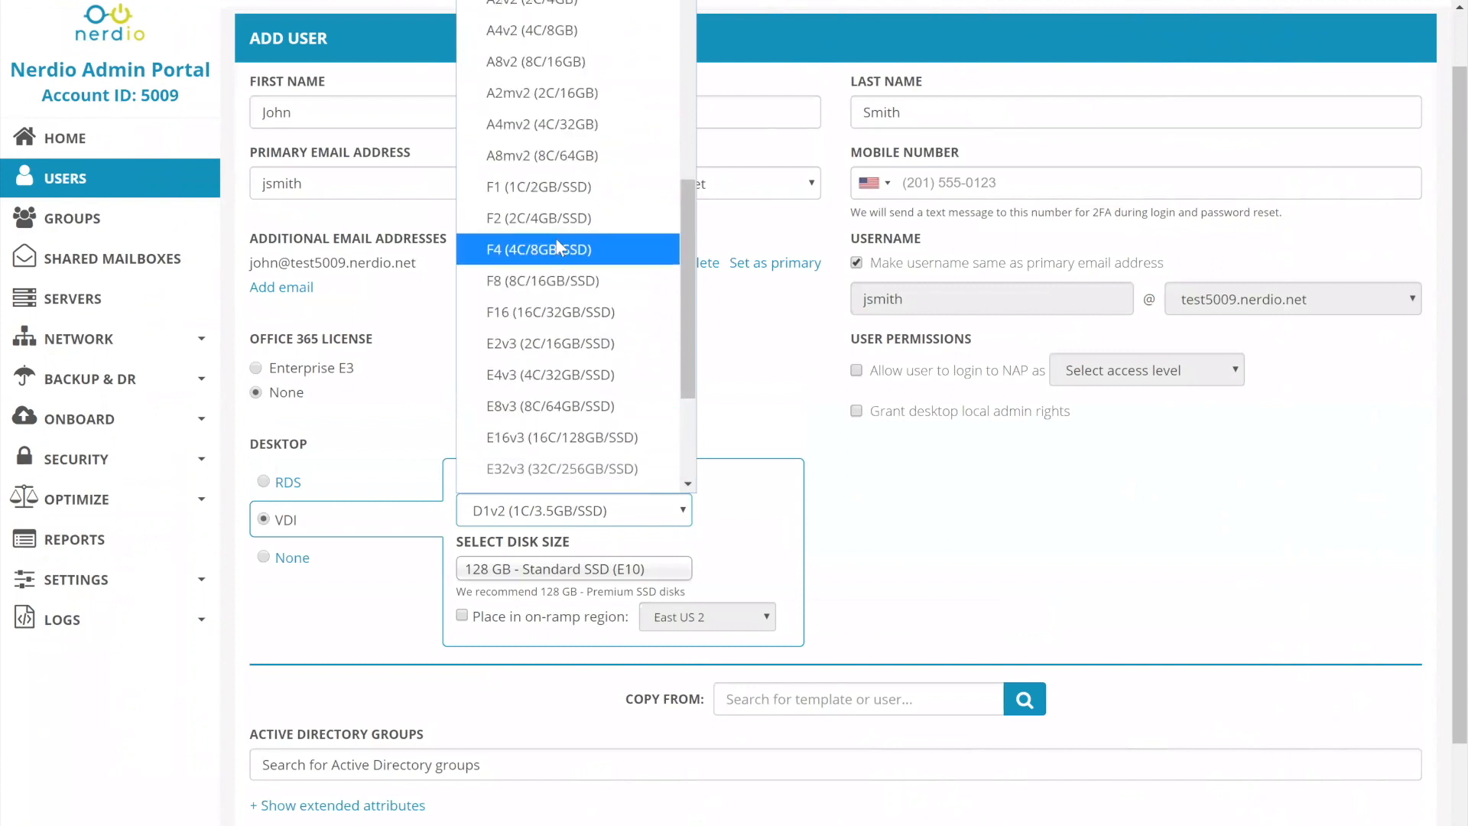
pyautogui.scroll(10, 556, 243)
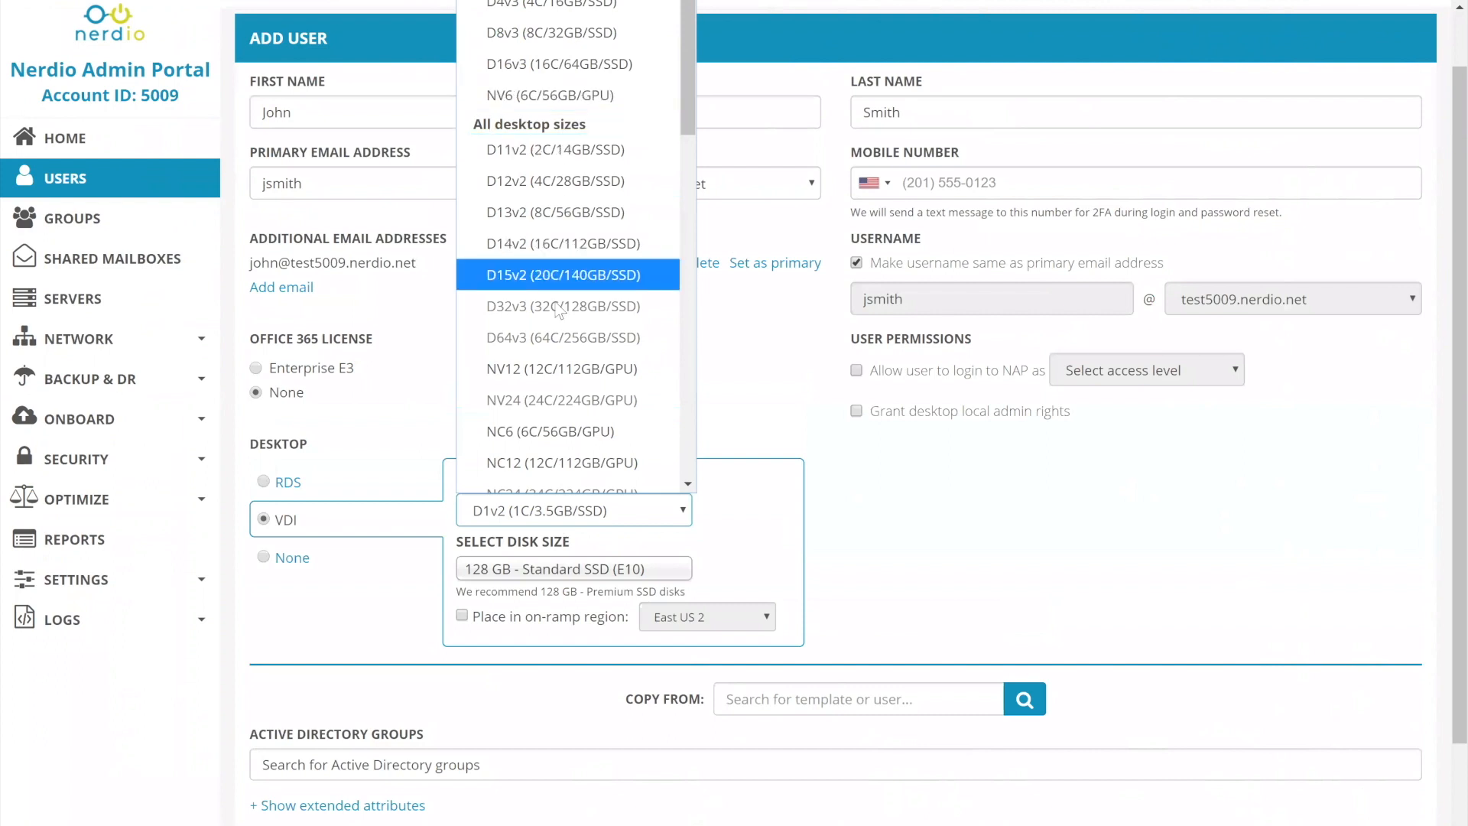
pyautogui.moveTo(552, 315)
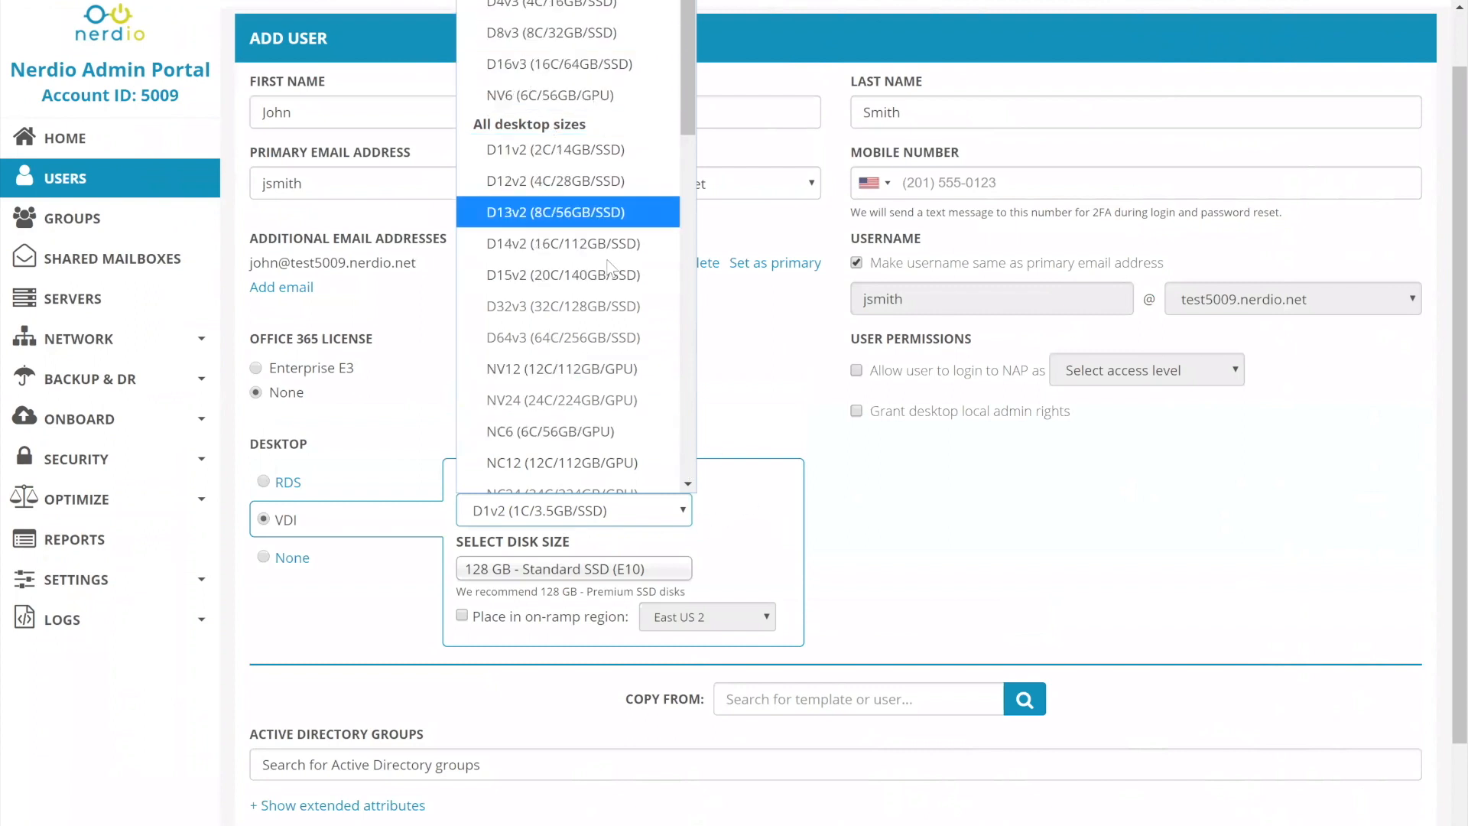
pyautogui.click(741, 506)
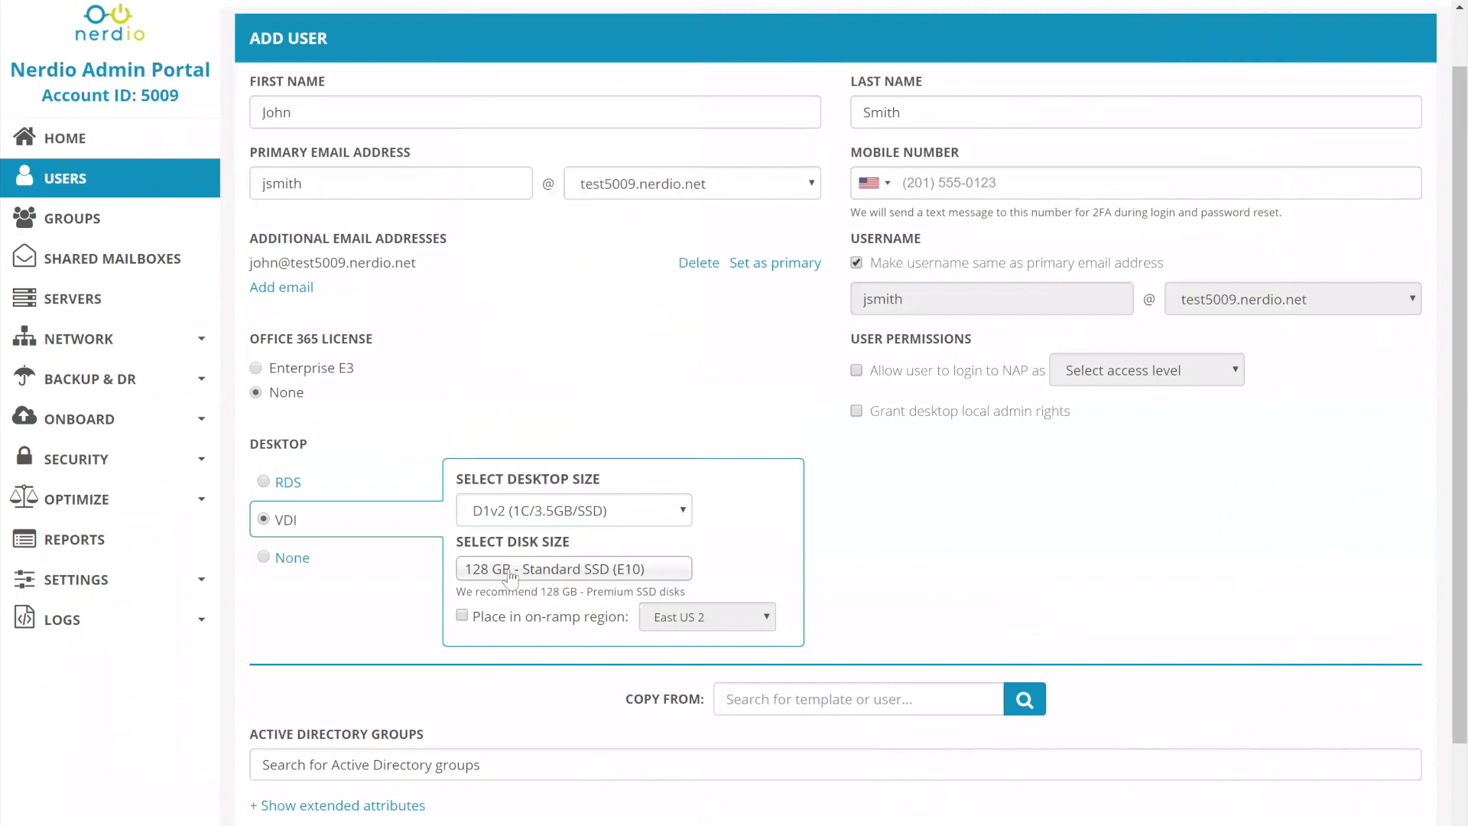
# Look through the disk sizes offered for the VDI desktop, from Premium SSD down to Standard HDD.
pyautogui.click(579, 572)
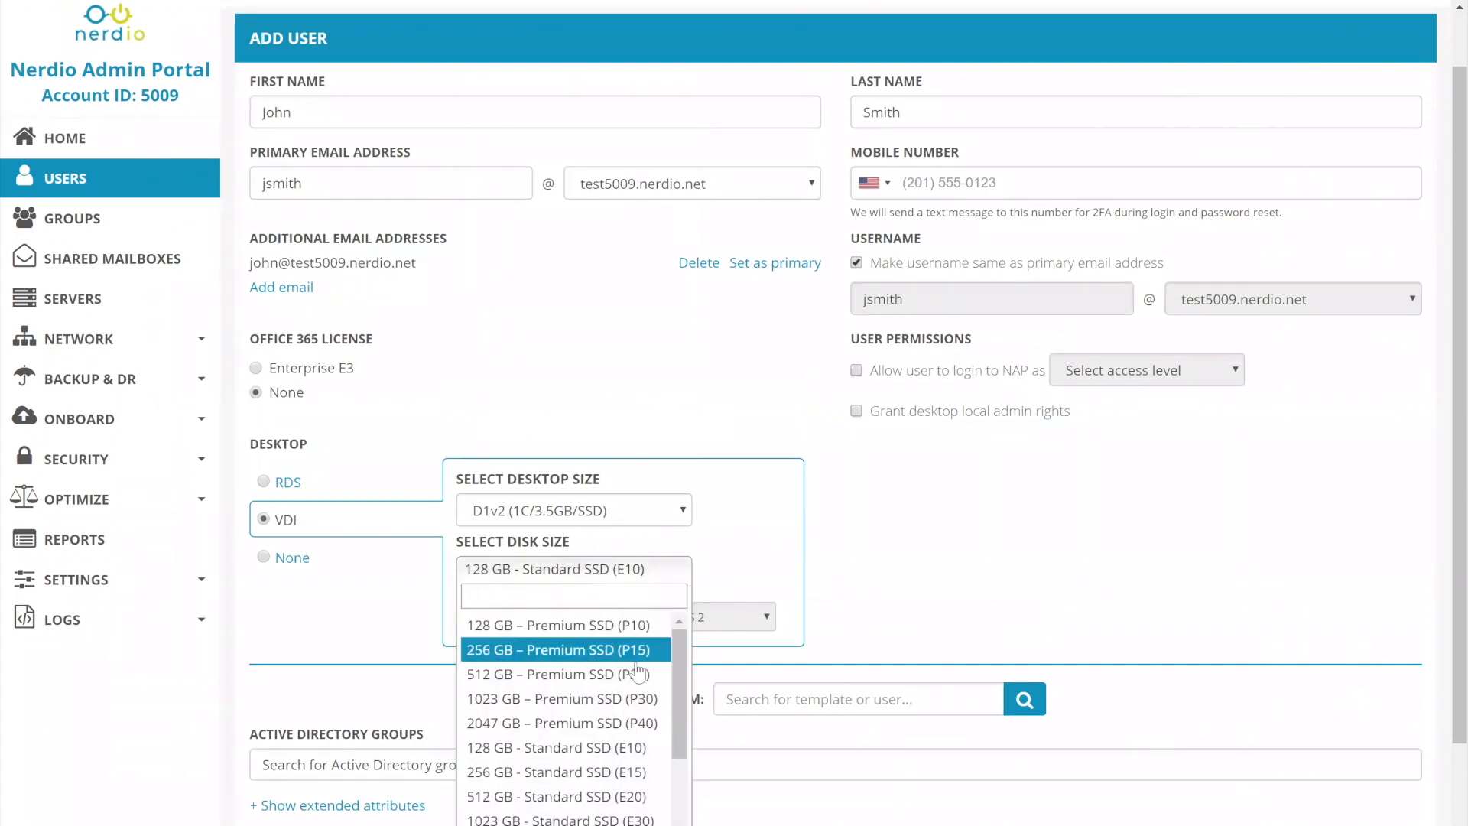
pyautogui.scroll(-1, 791, 627)
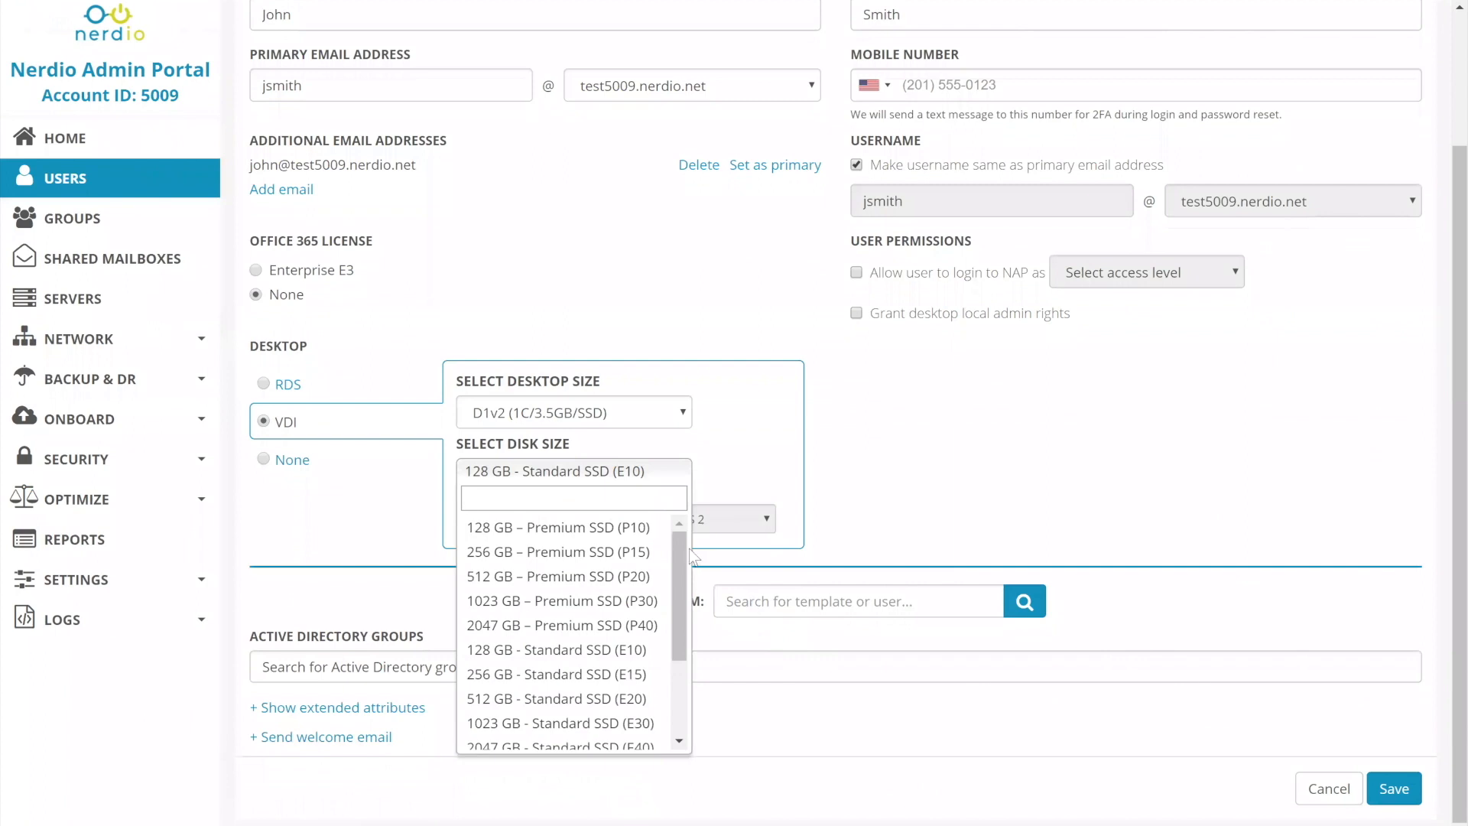
pyautogui.moveTo(673, 549); pyautogui.dragTo(673, 648)
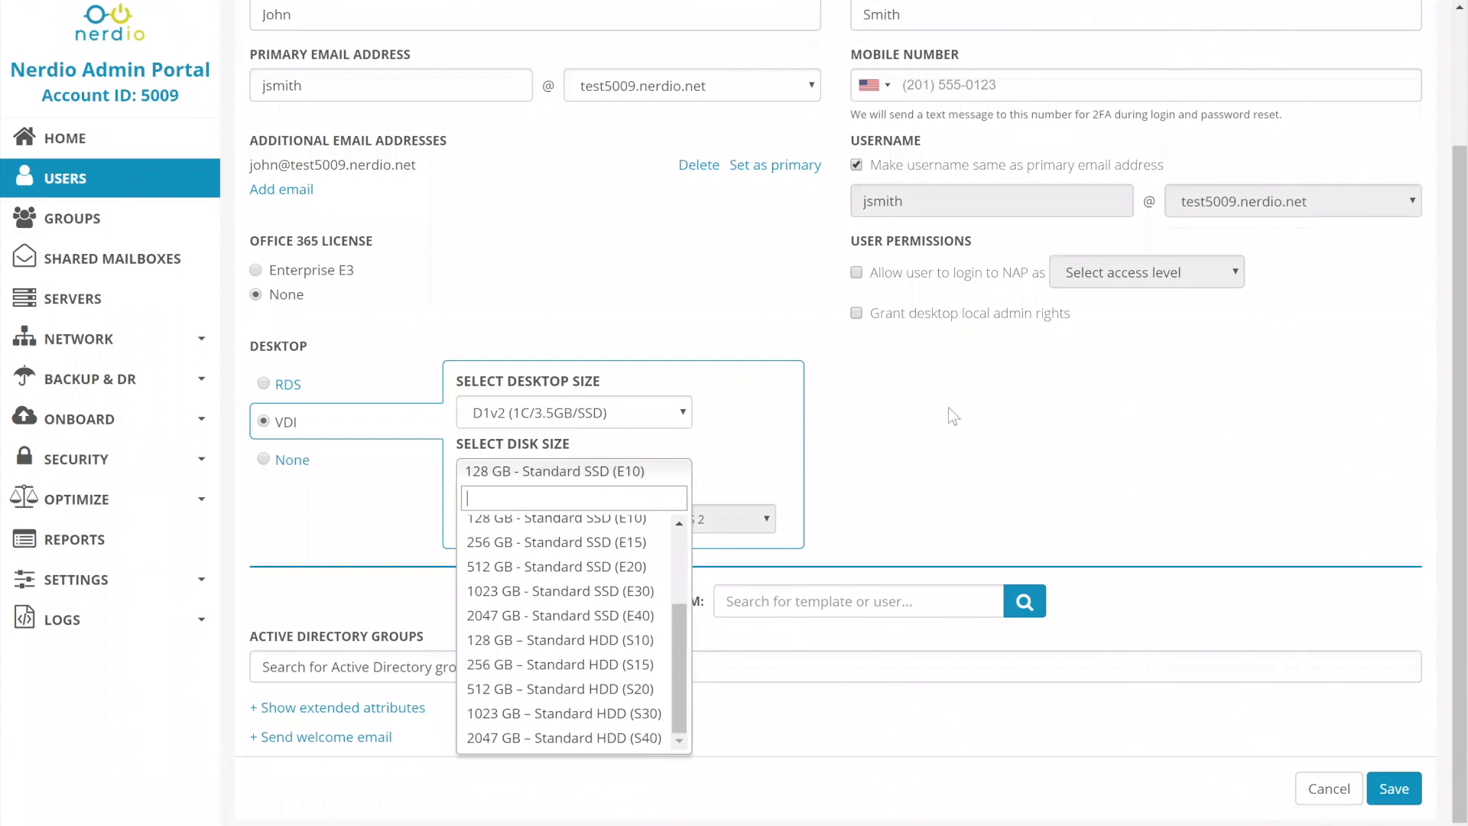
pyautogui.click(914, 483)
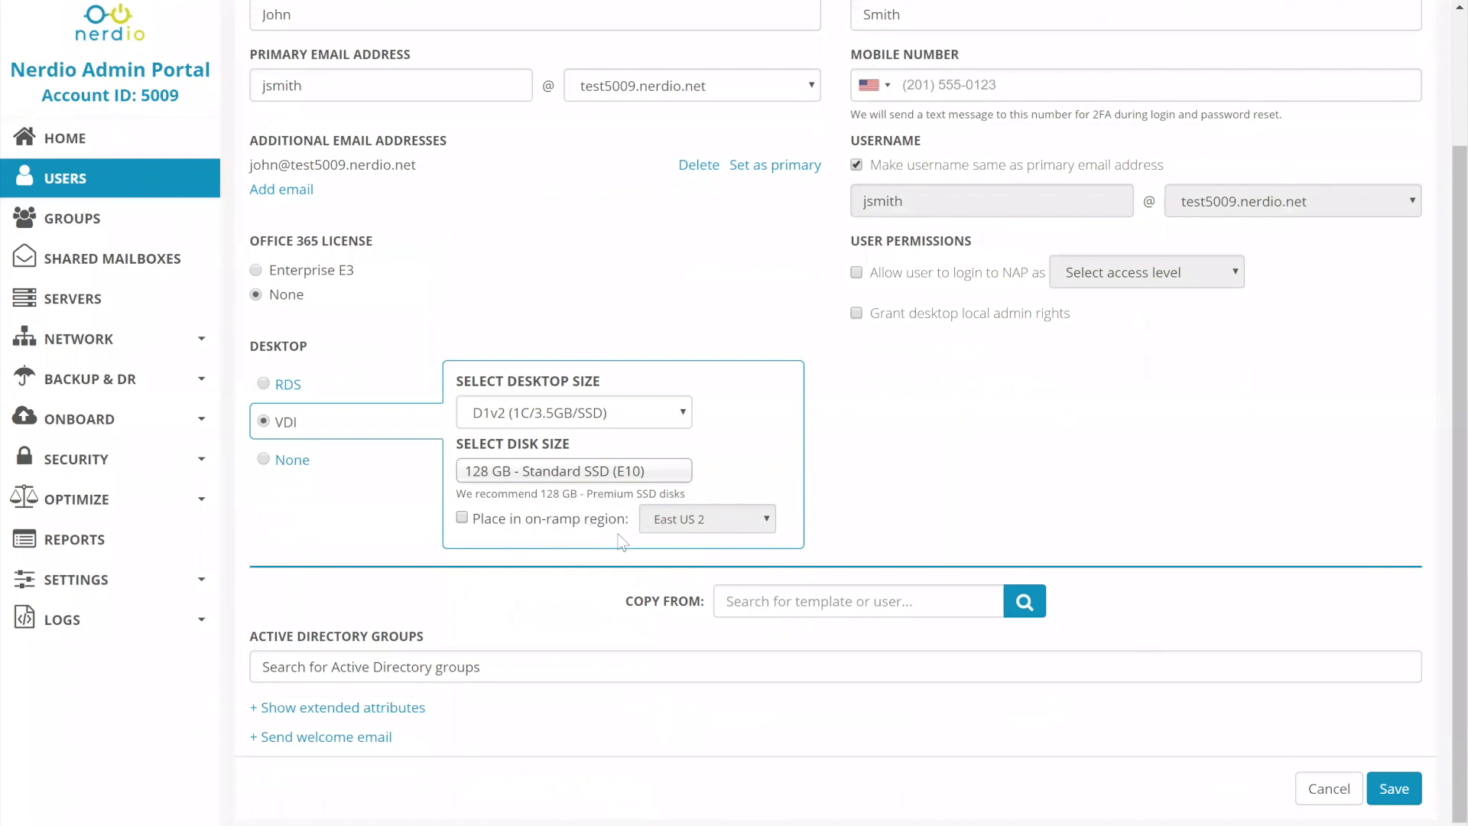
# Try placing the VDI desktop in the East US 2 on-ramp region, and clear the option.
pyautogui.click(463, 519)
pyautogui.click(685, 529)
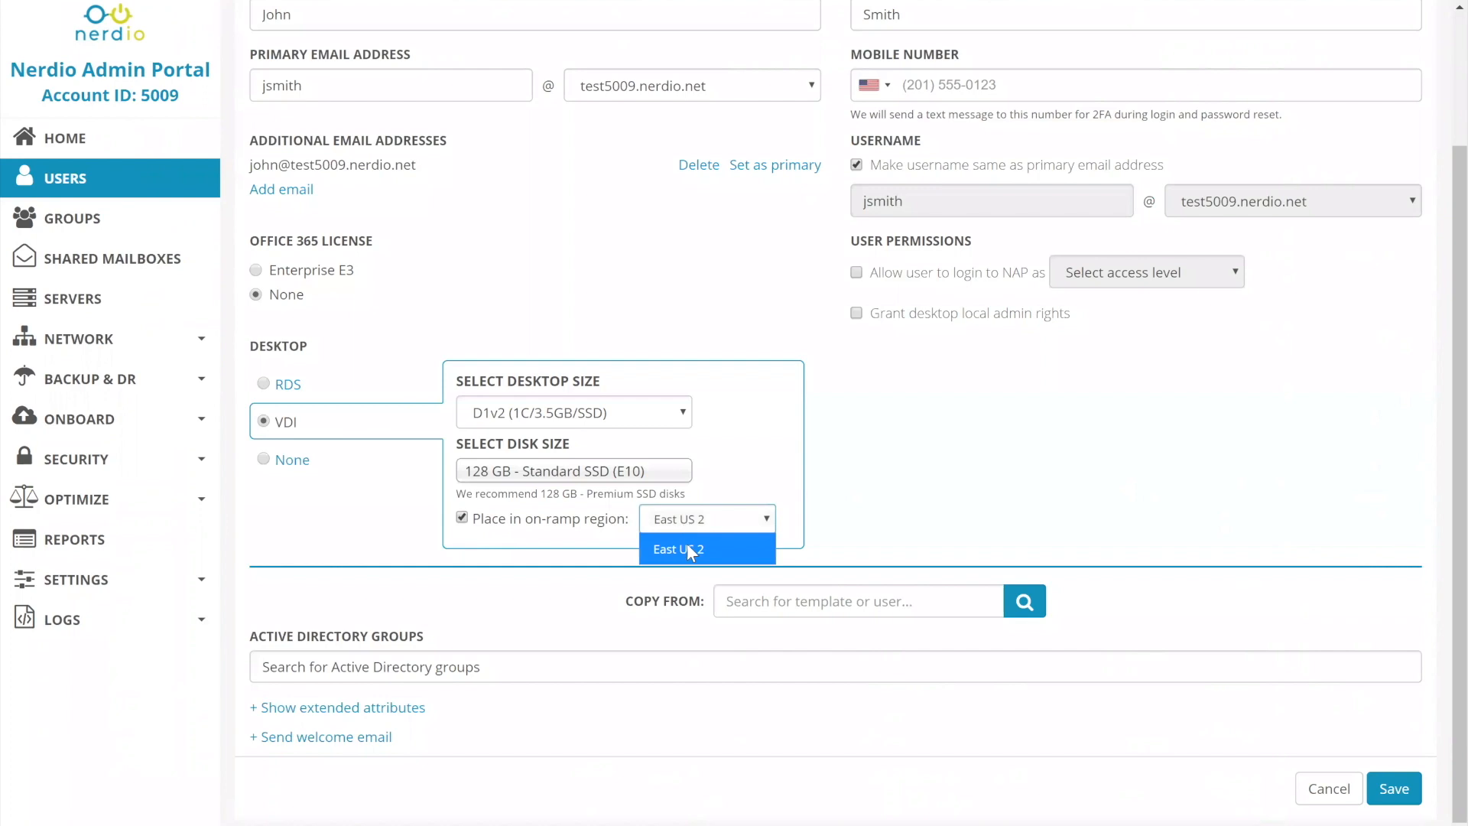
pyautogui.click(690, 549)
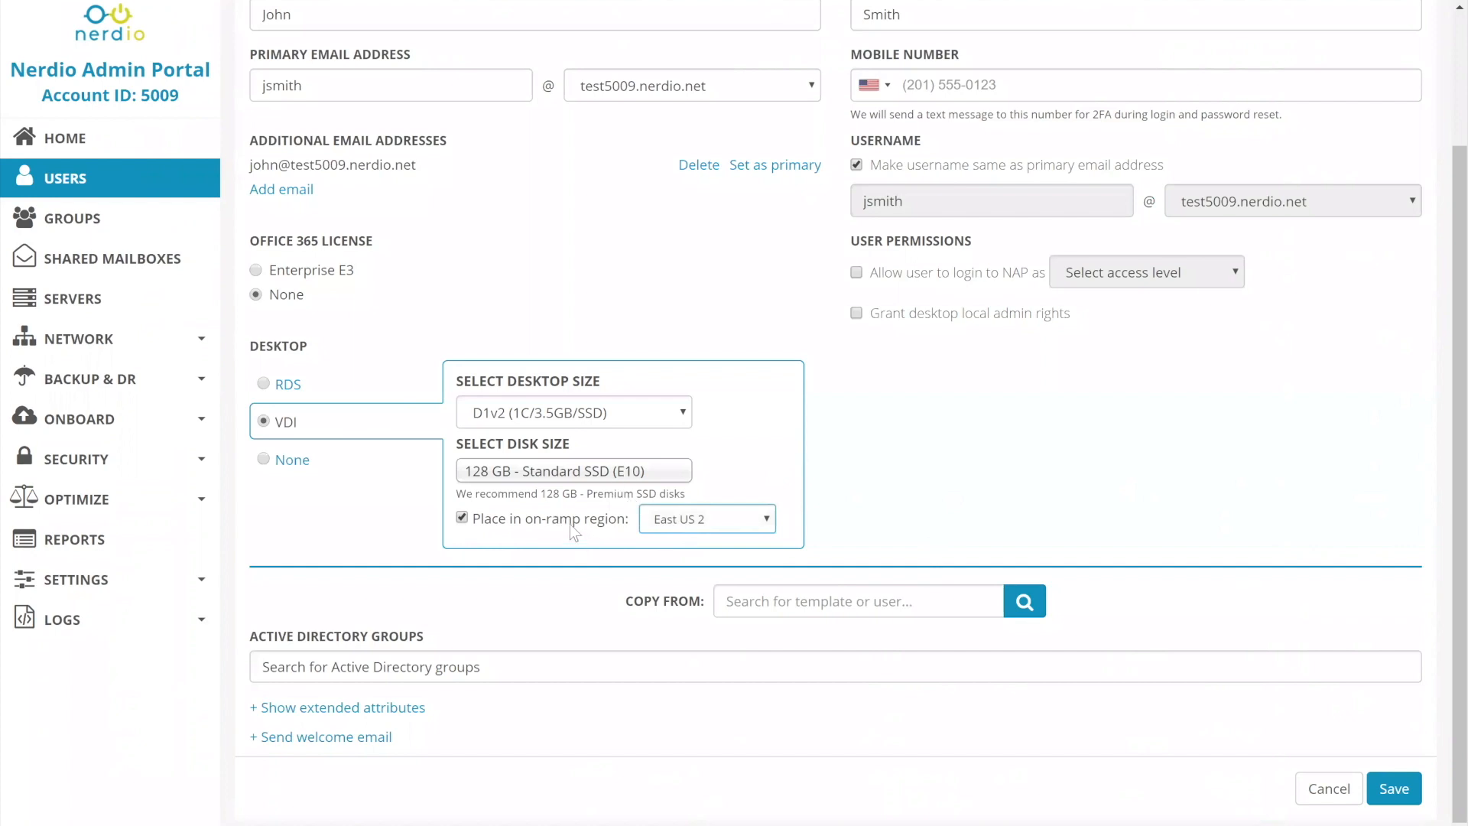
pyautogui.click(549, 522)
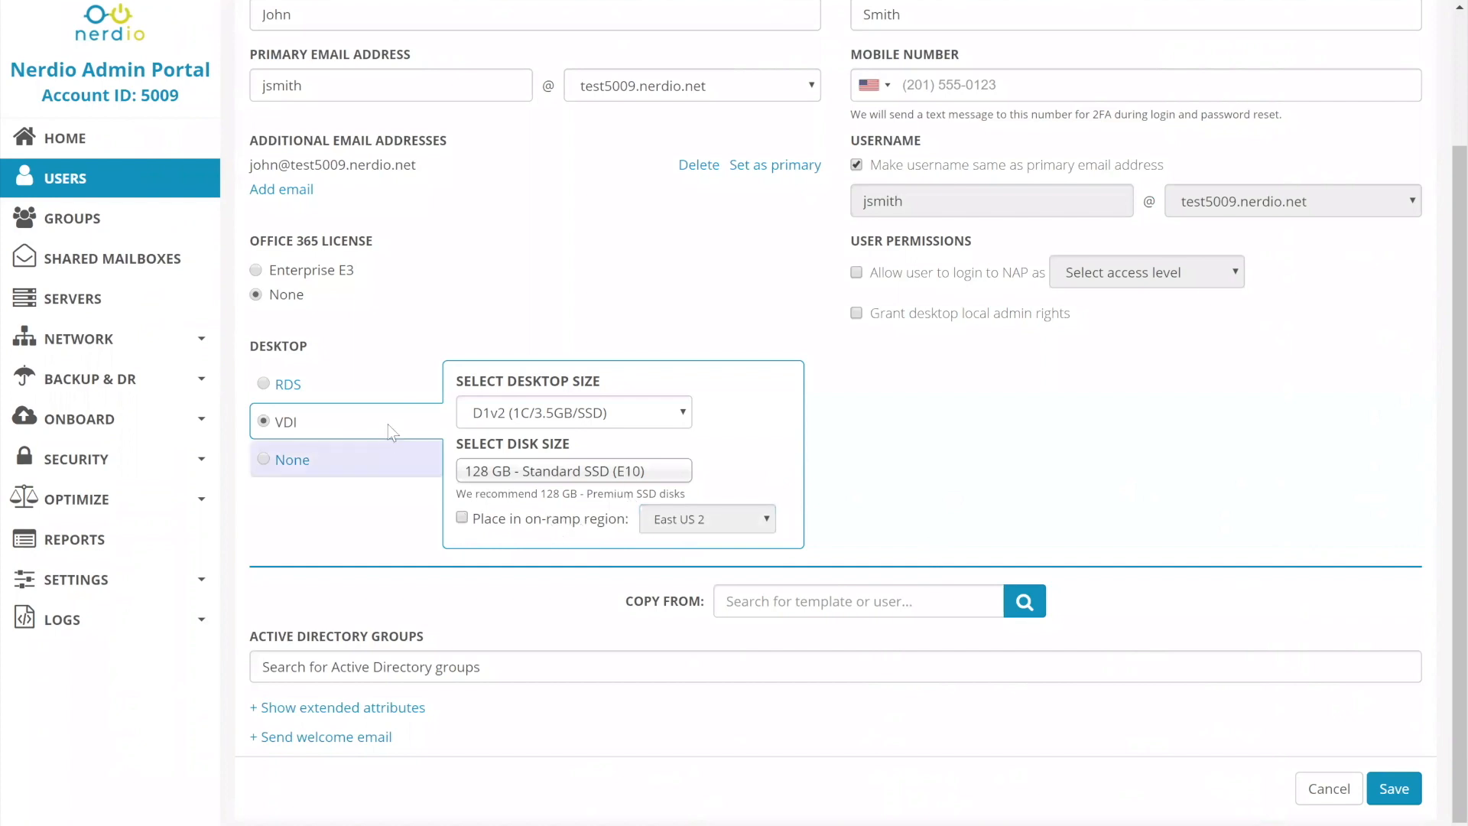
# Switch the new user's desktop to RDS and assign the RDSH01 server.
pyautogui.click(298, 386)
pyautogui.scroll(1, 382, 429)
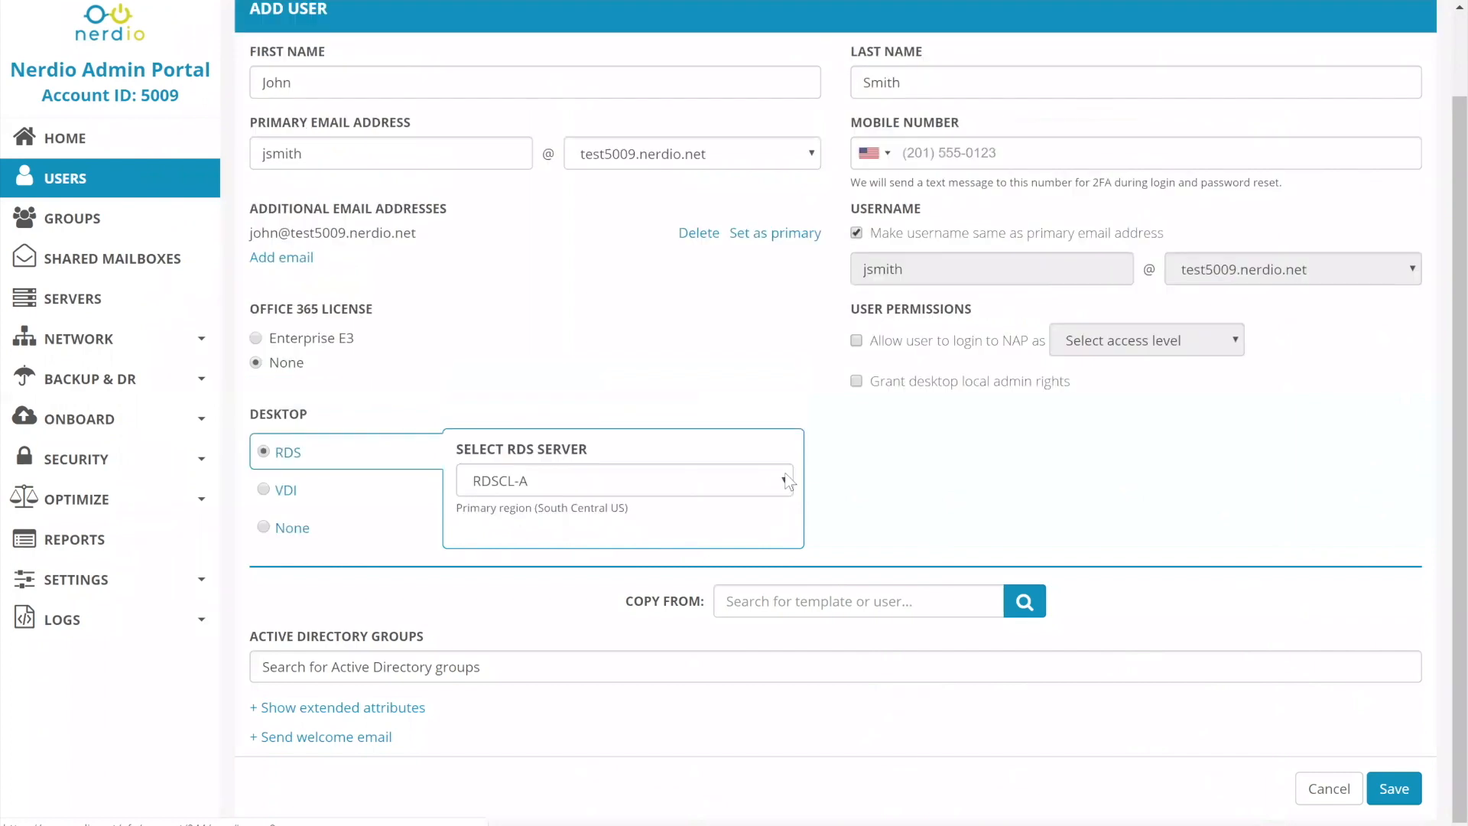
pyautogui.click(616, 480)
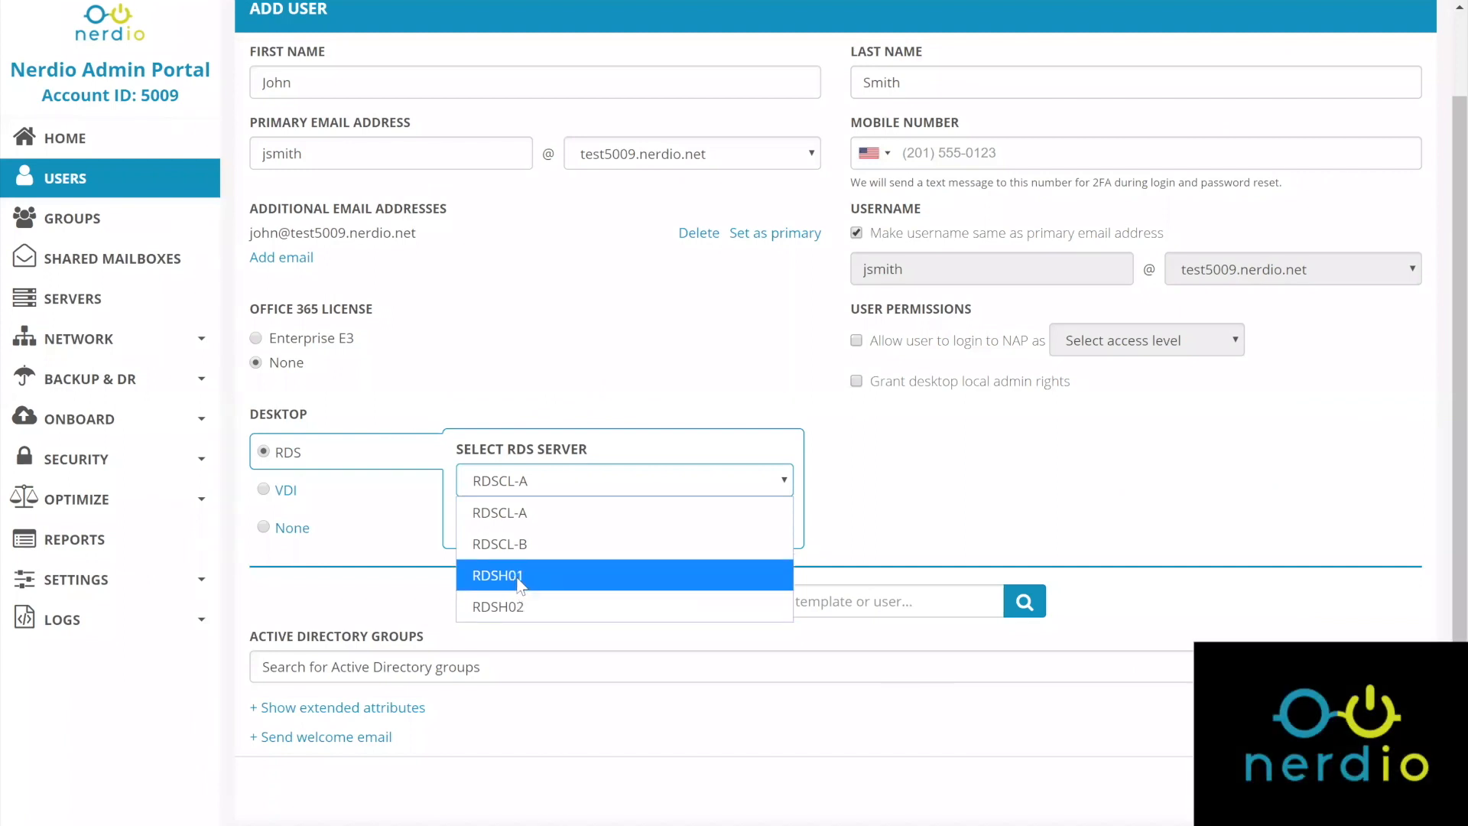
pyautogui.click(1459, 673)
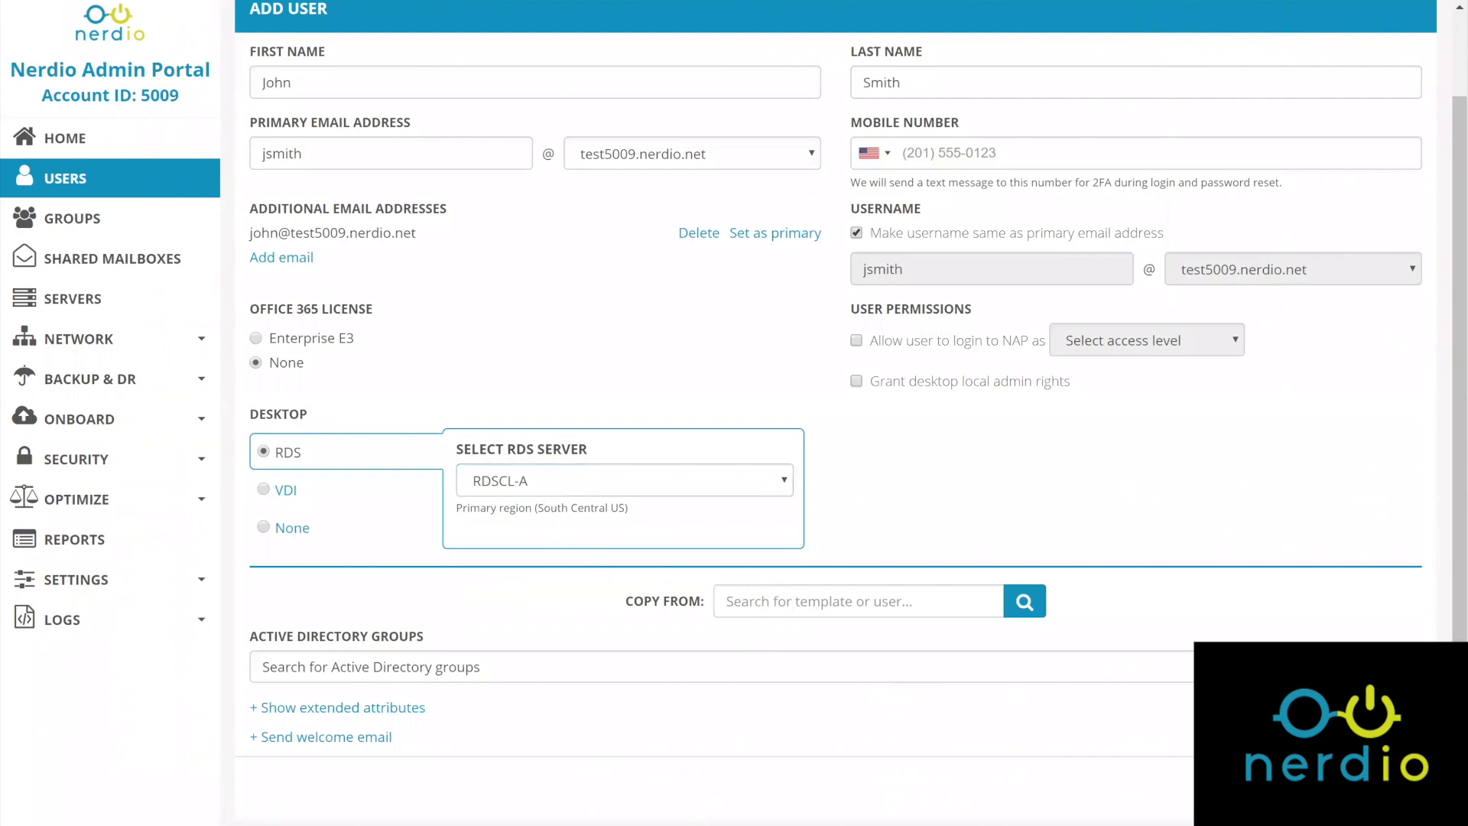
pyautogui.click(1212, 823)
pyautogui.click(1211, 822)
pyautogui.click(579, 480)
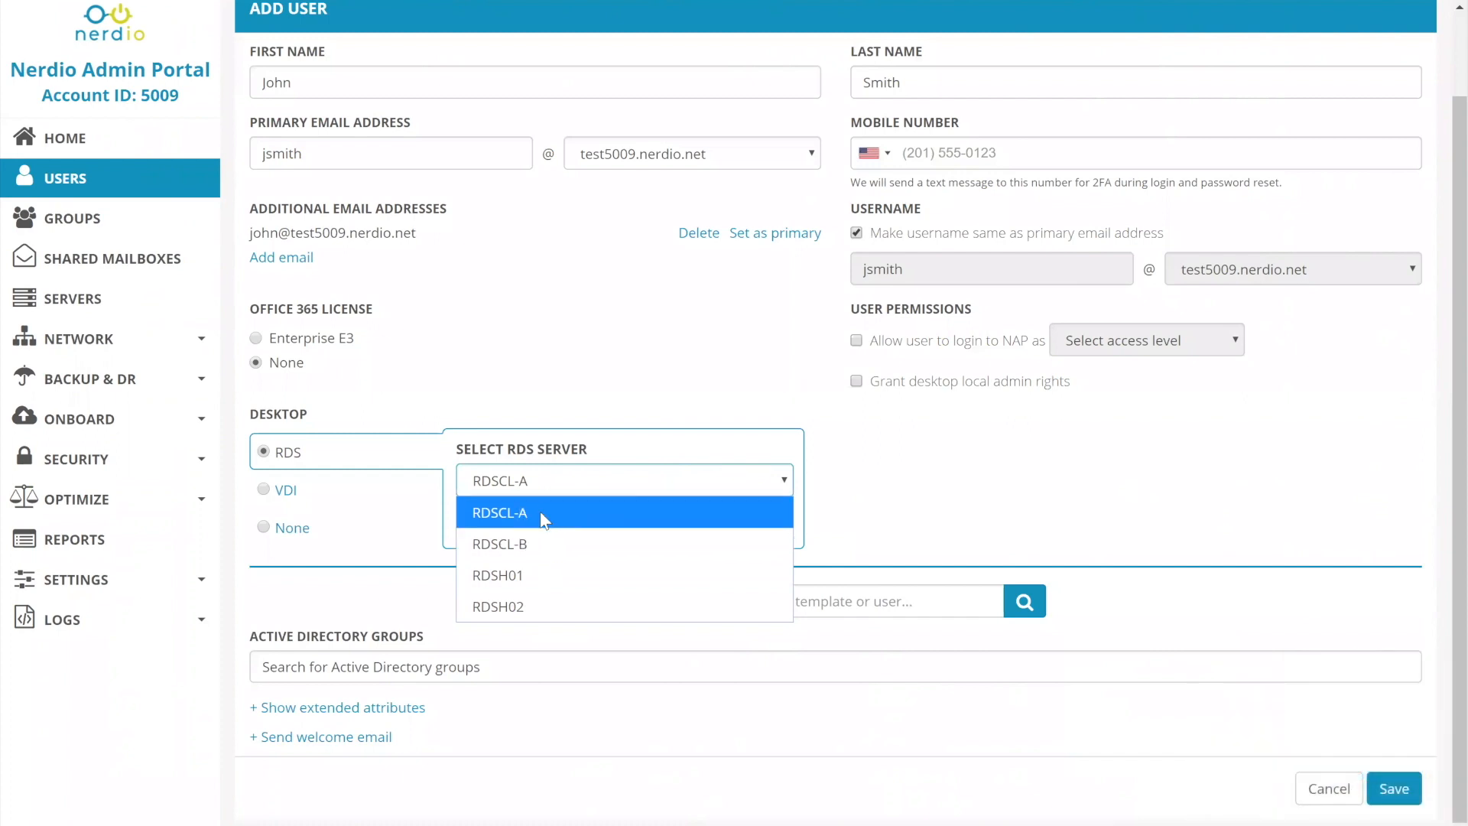
pyautogui.click(510, 577)
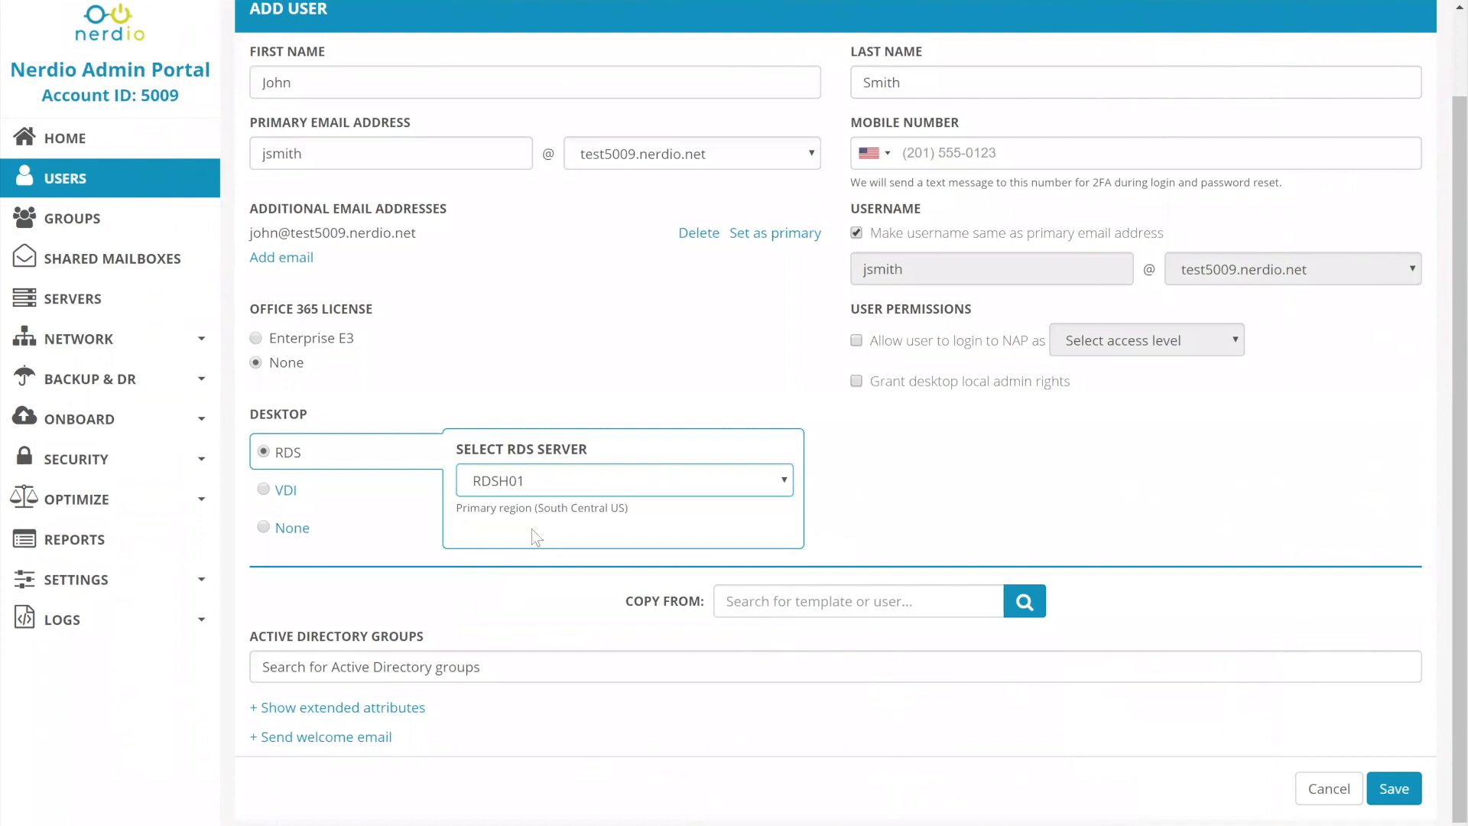
pyautogui.moveTo(633, 508); pyautogui.dragTo(451, 517)
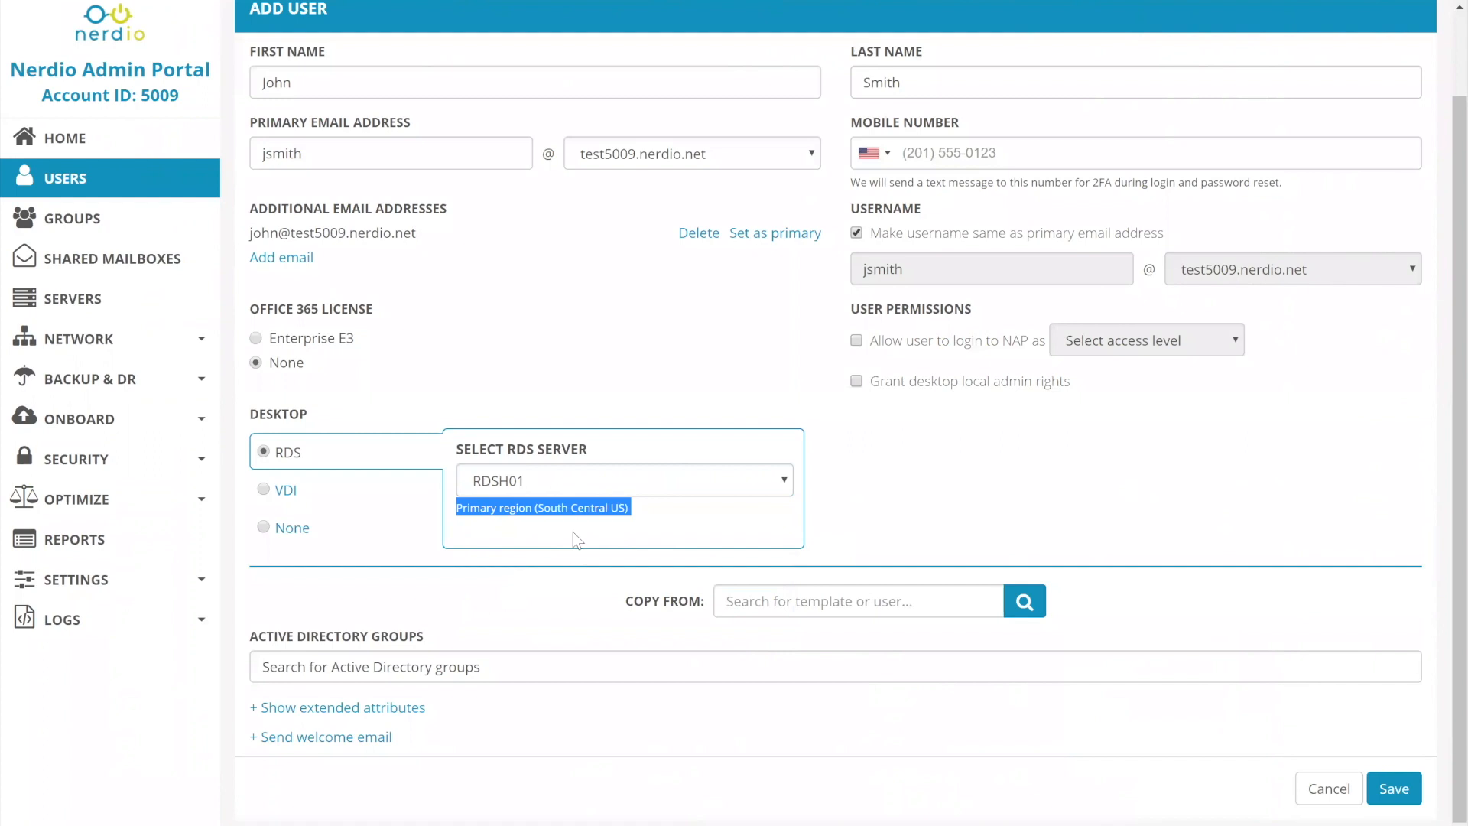
# Try copying the new user's group memberships from New User Template (default).
pyautogui.click(772, 612)
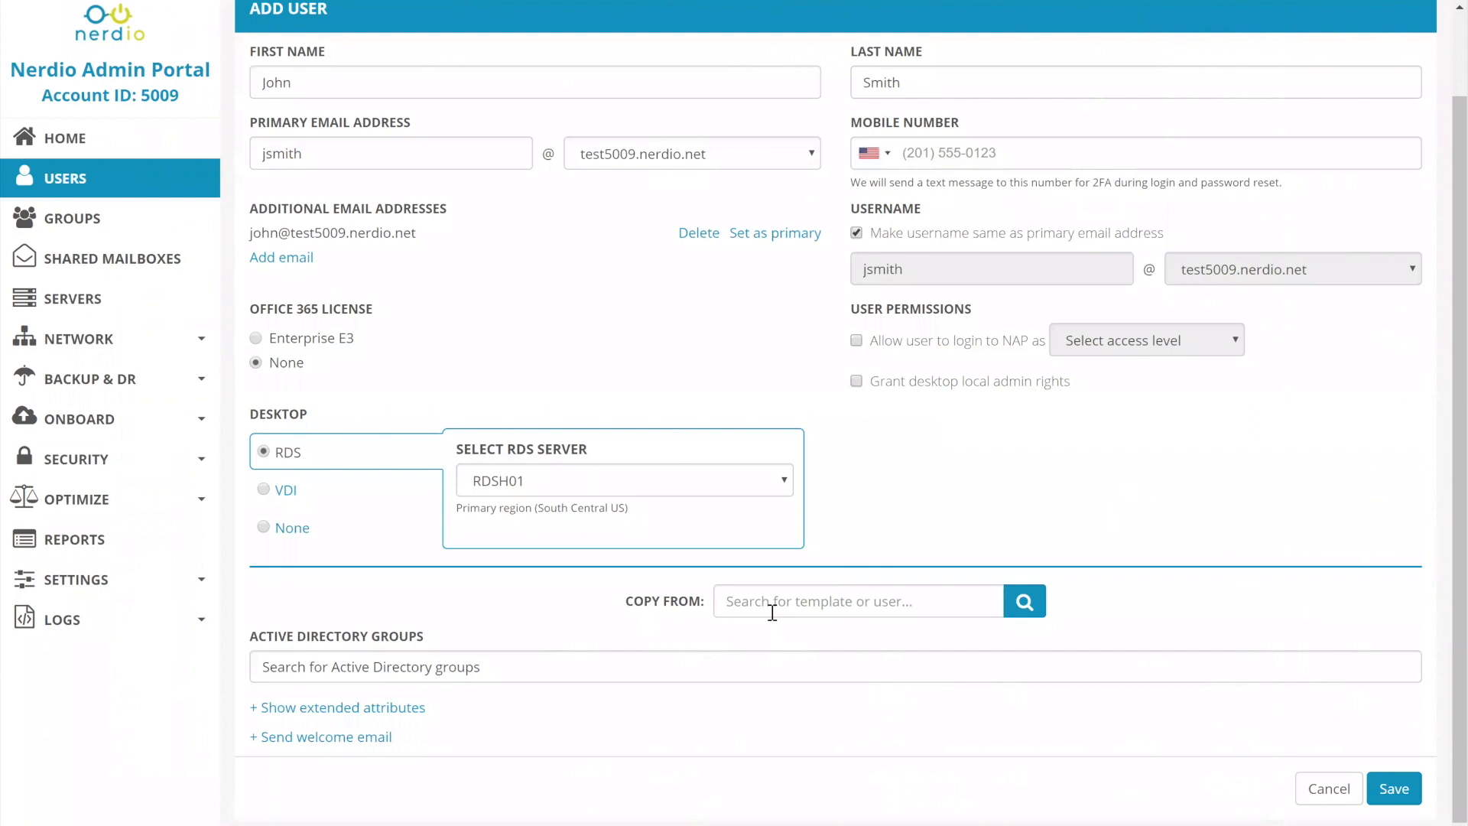
pyautogui.click(772, 612)
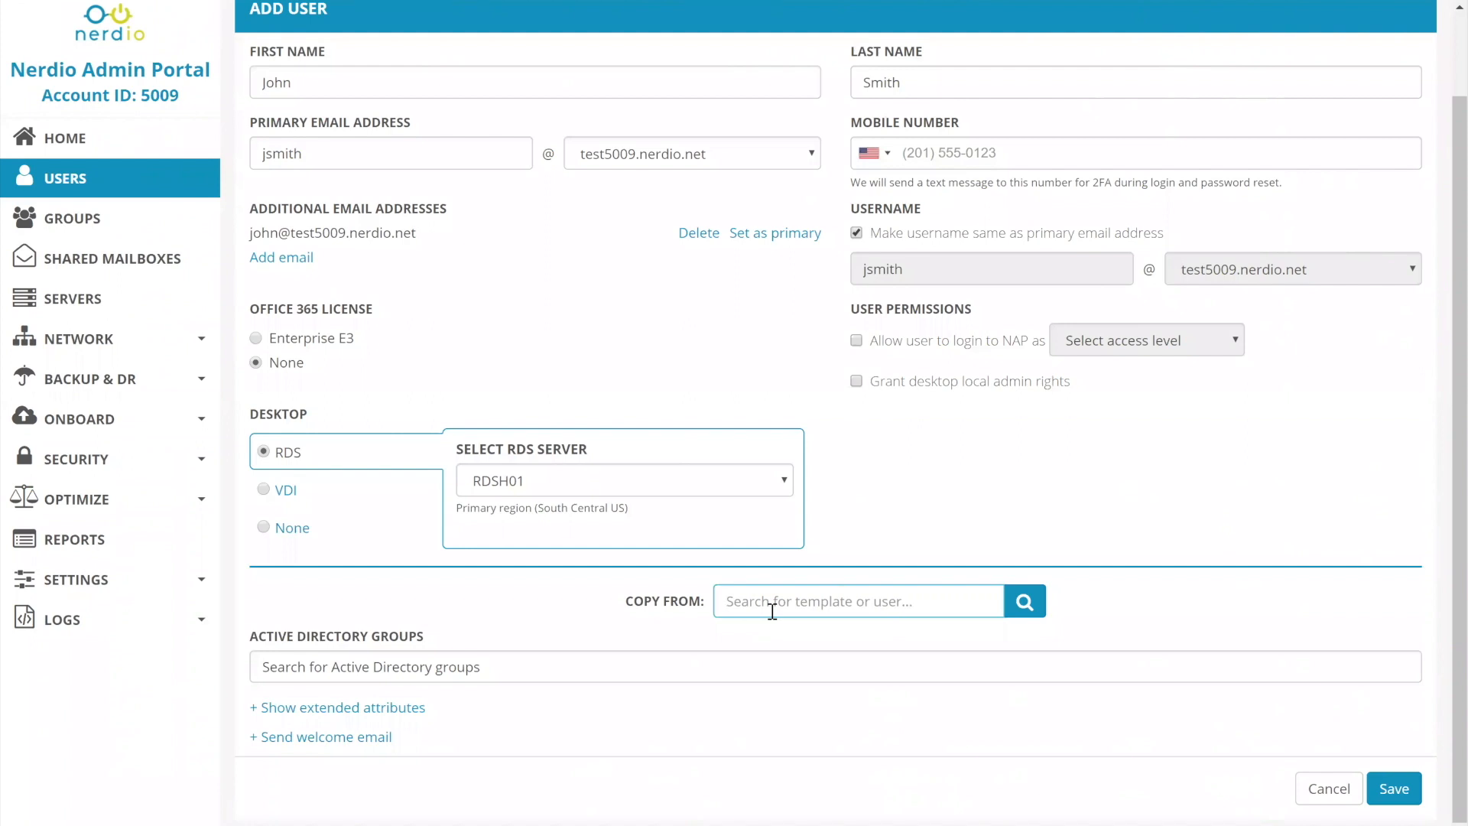
pyautogui.write('temp')
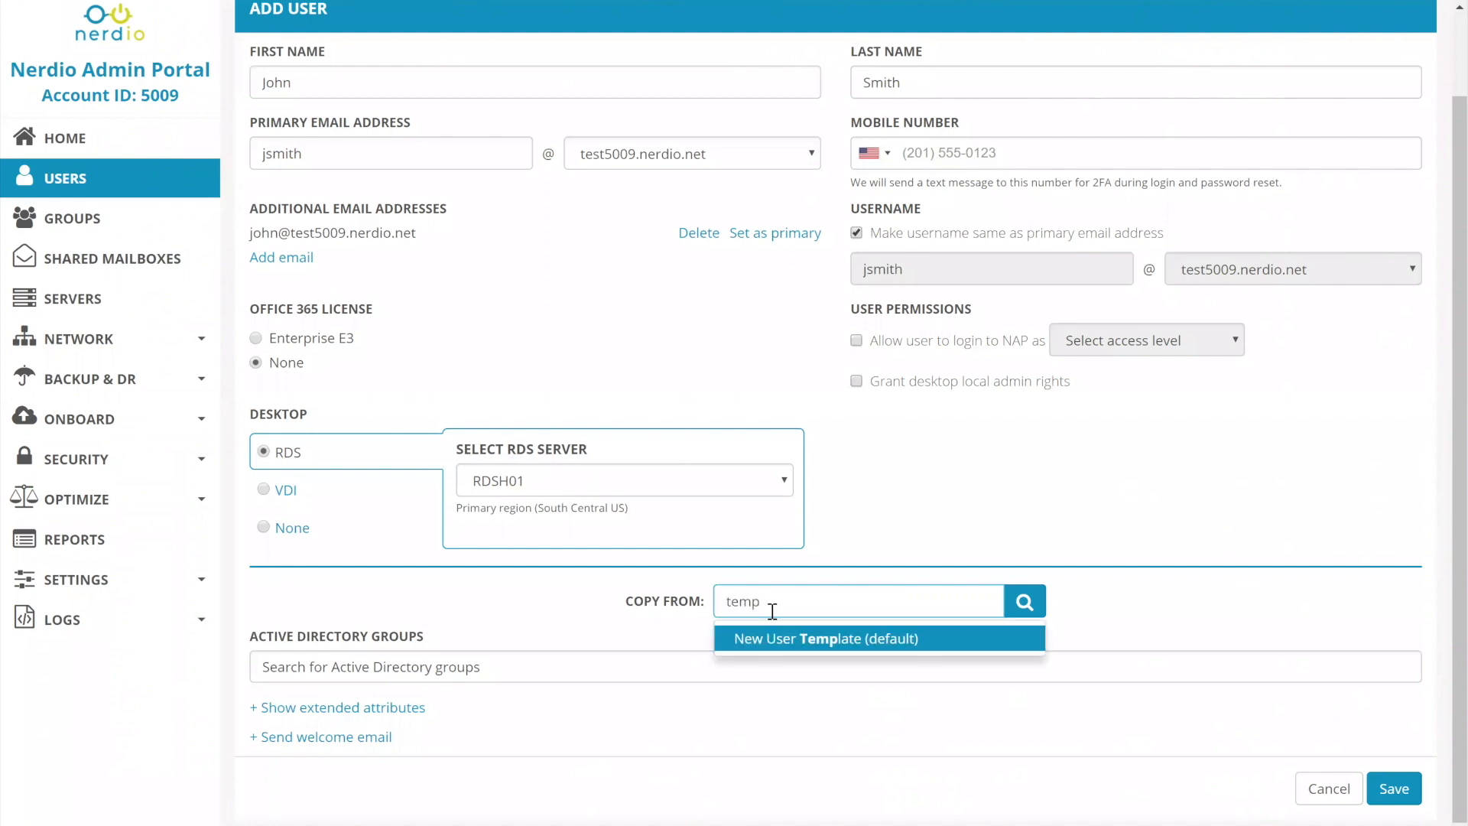
pyautogui.click(788, 640)
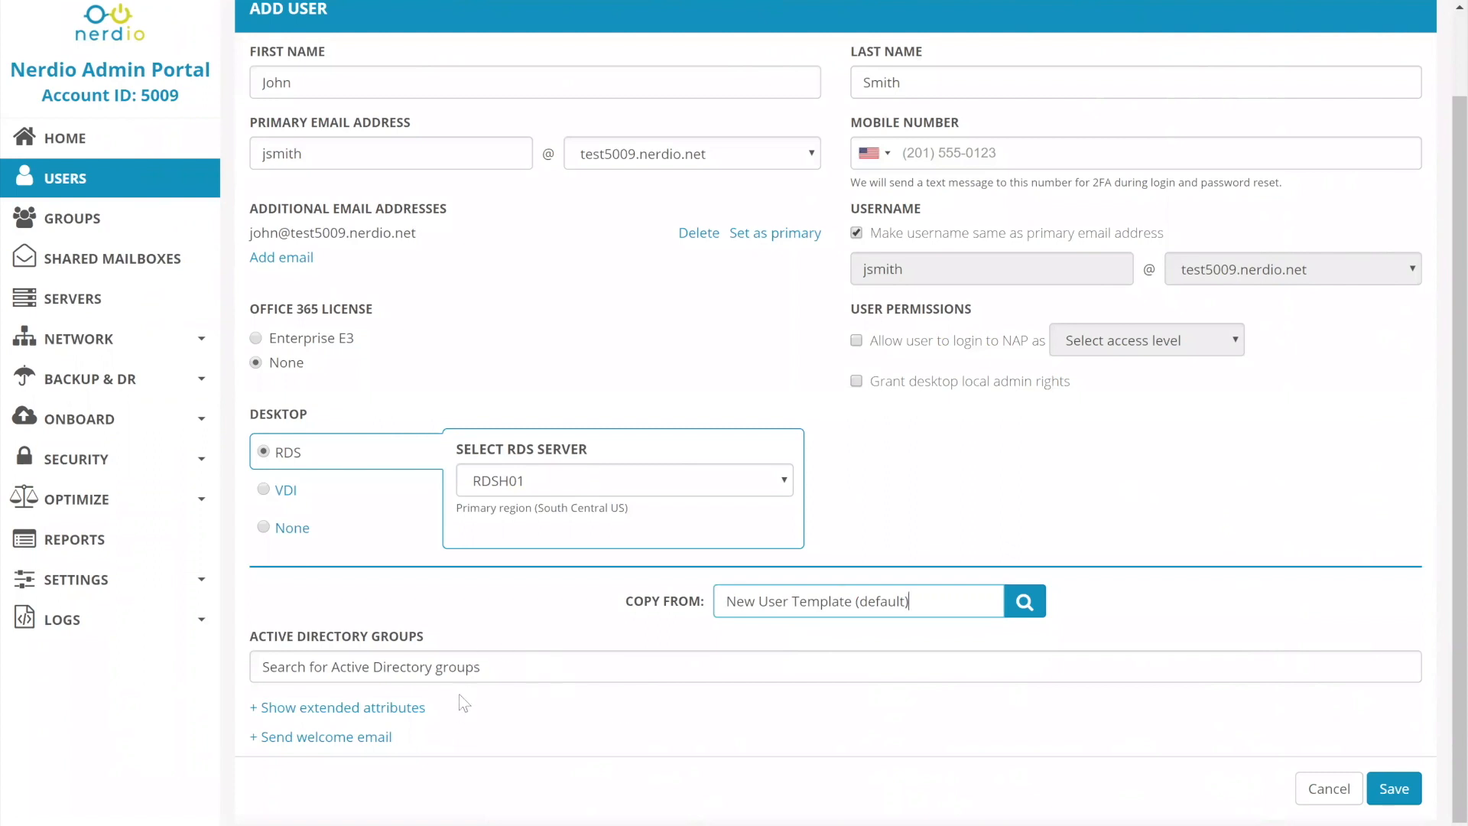
# Copy the new user's Active Directory groups from the existing accounting user.
pyautogui.moveTo(925, 600); pyautogui.dragTo(546, 551)
pyautogui.write('accou')
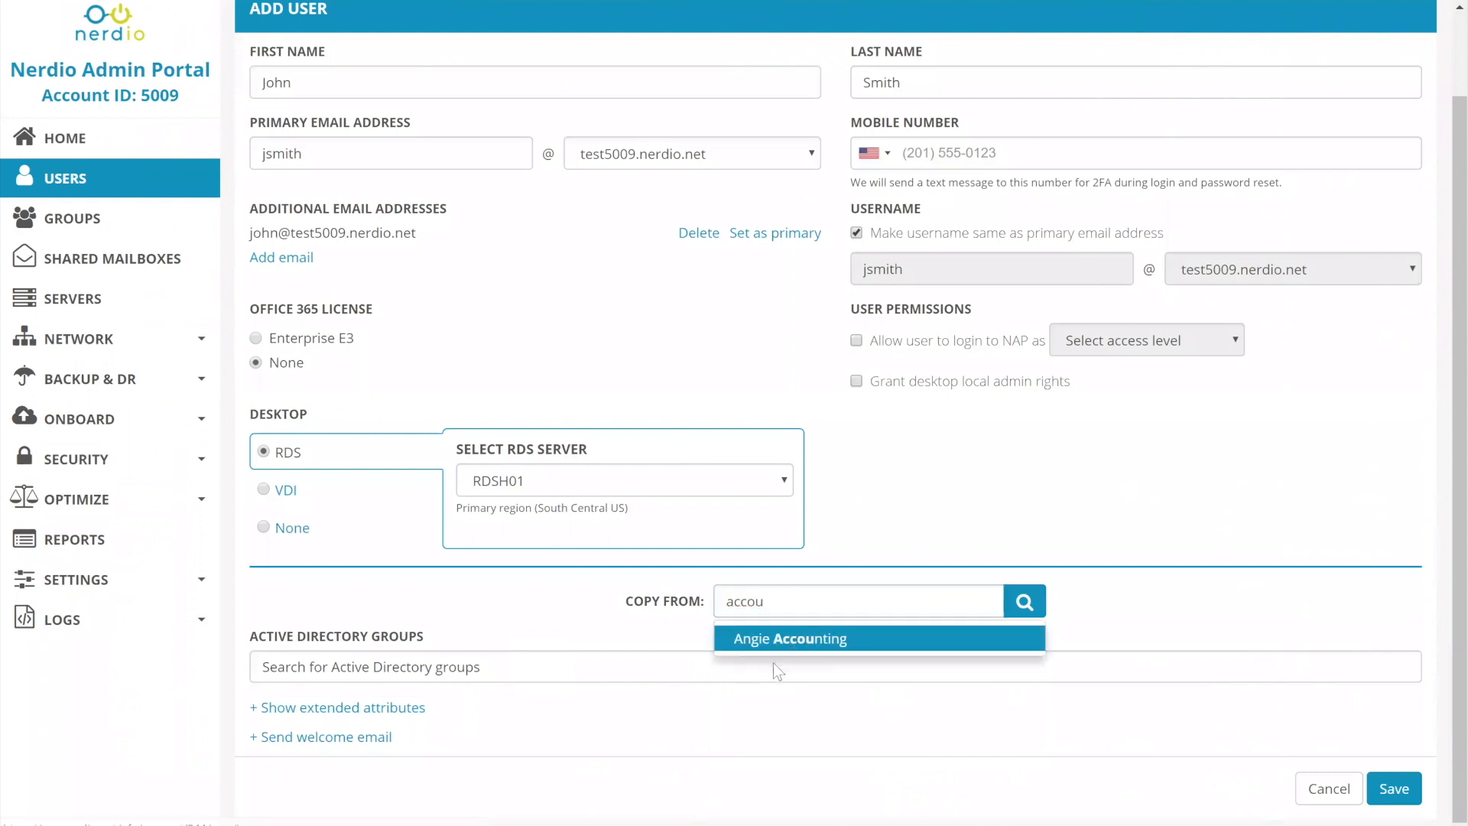
pyautogui.click(773, 641)
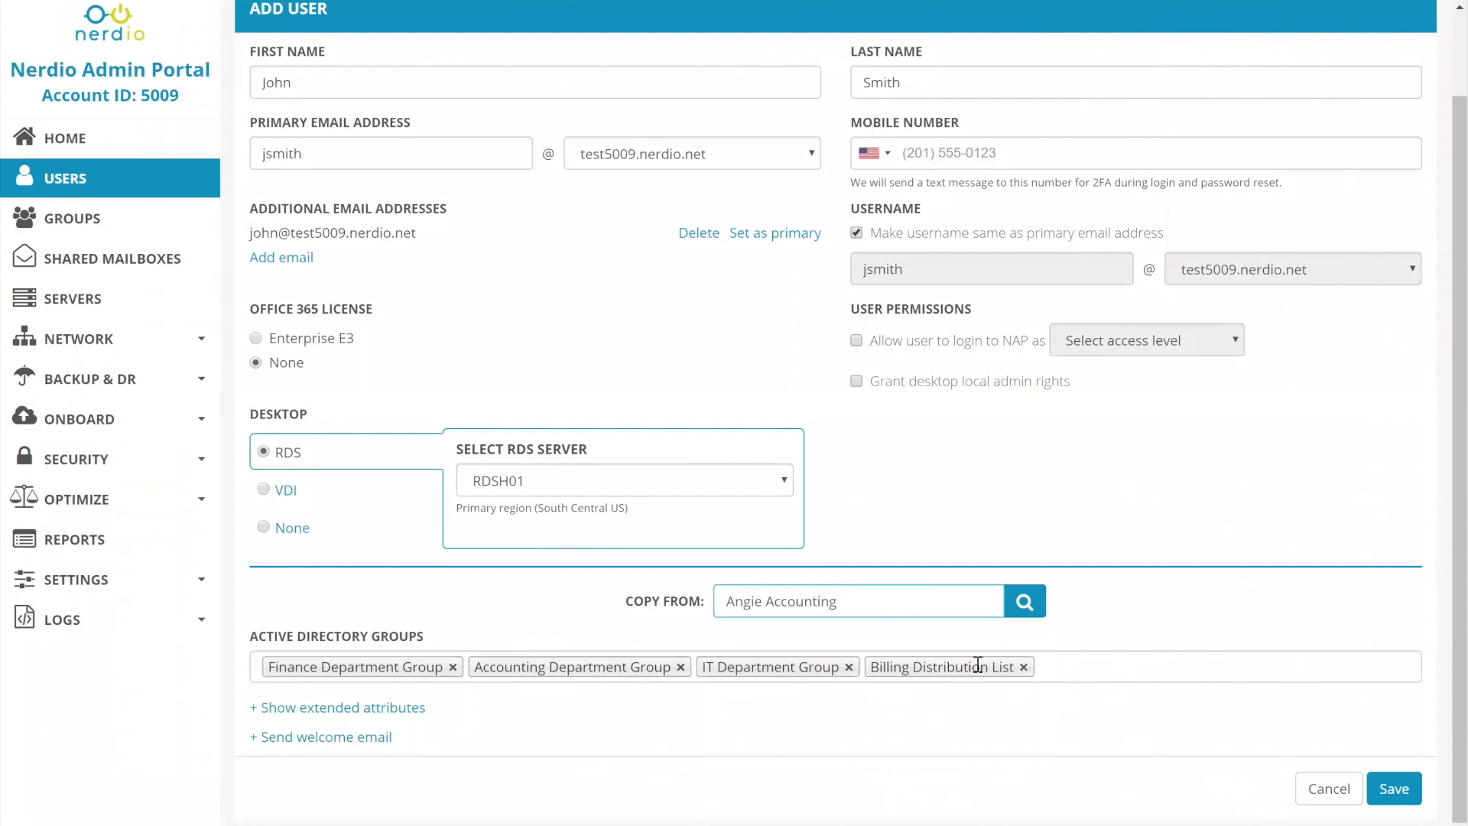
# Add Sales Department Group to the user's Active Directory groups and remove Billing Distribution List, IT Department Group and Accounting Department Group.
pyautogui.click(1091, 665)
pyautogui.scroll(-1, 1166, 576)
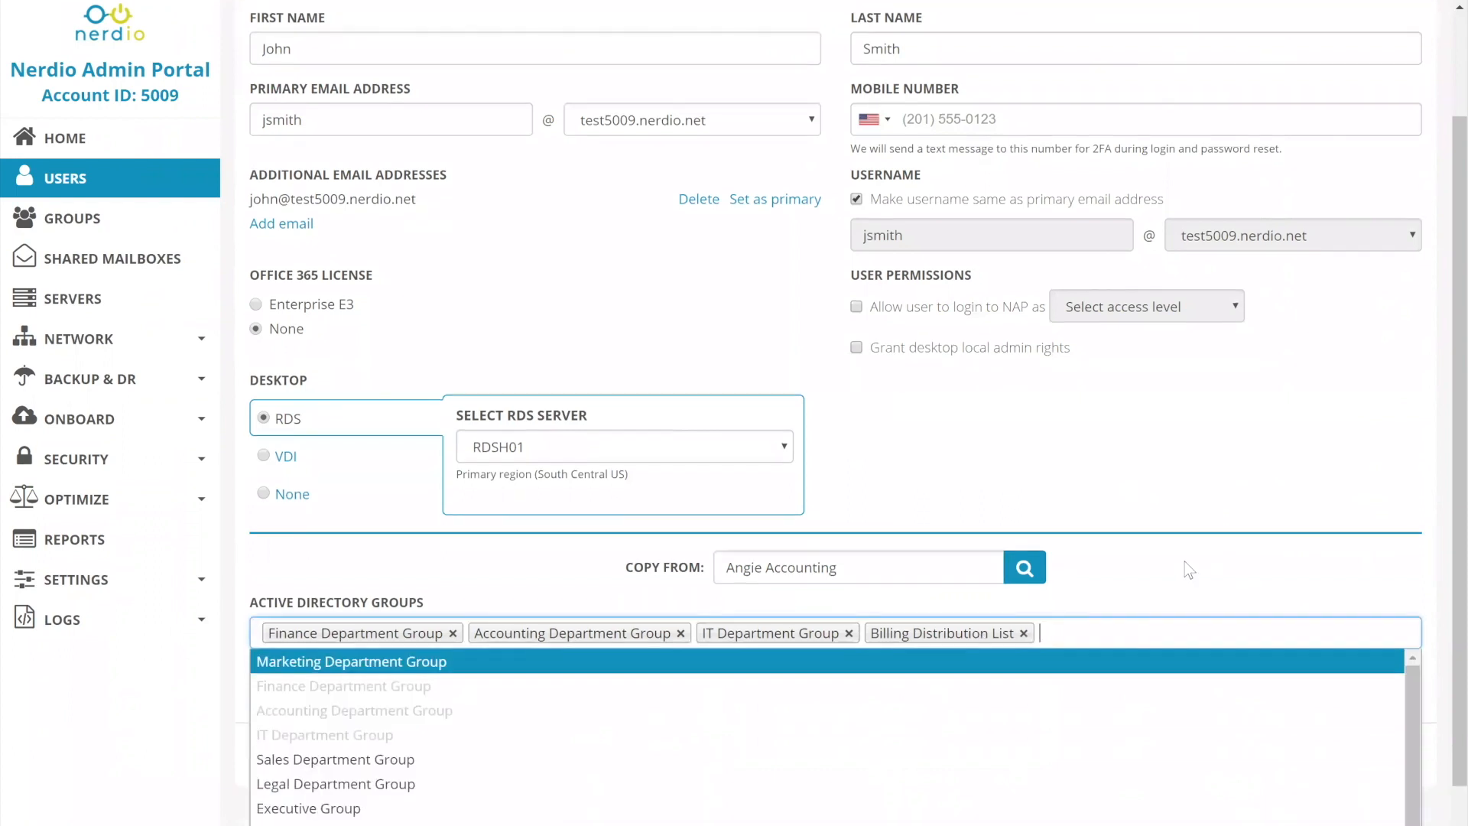
pyautogui.write('sa')
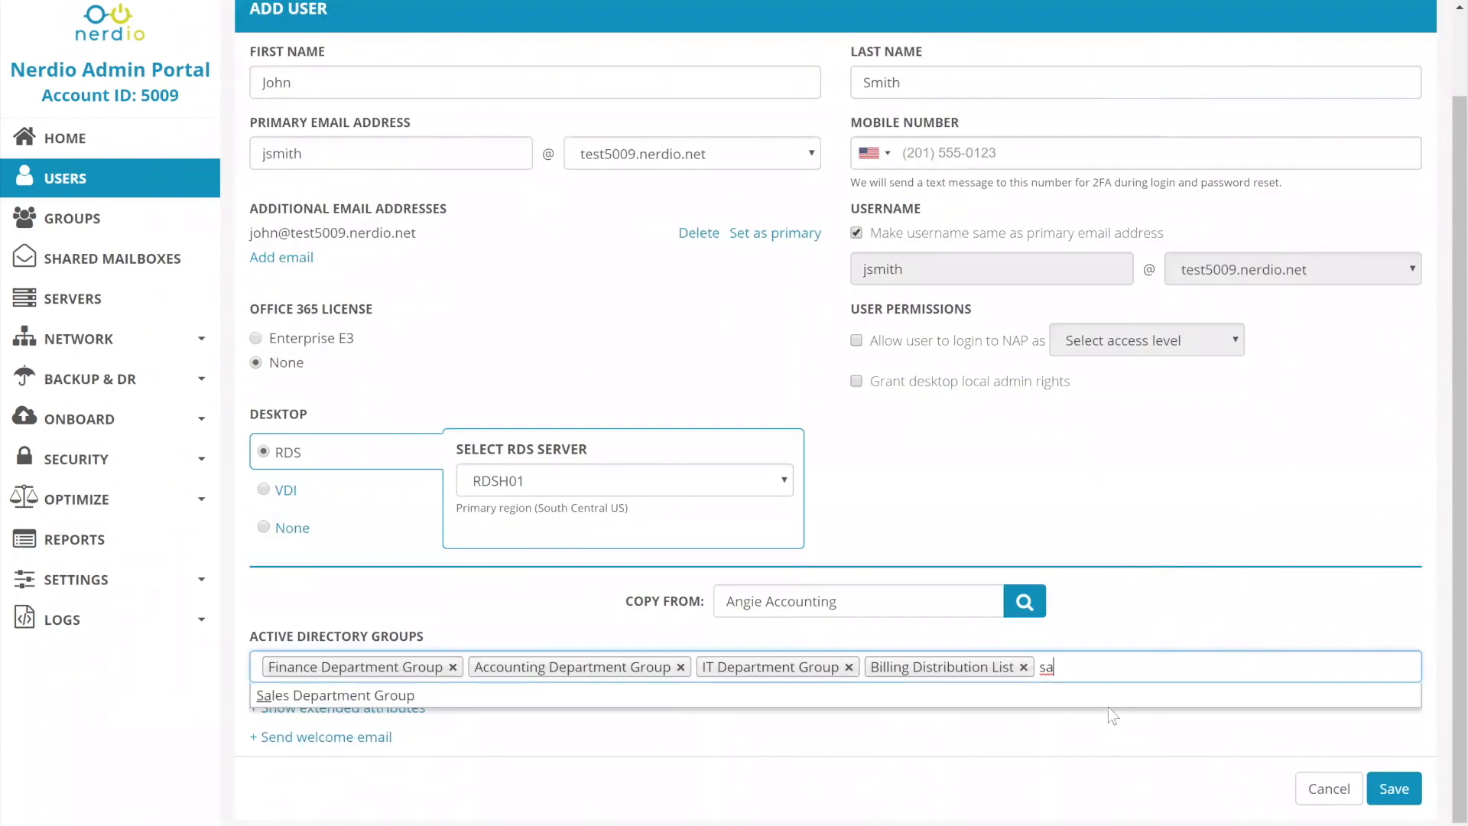
pyautogui.click(1093, 692)
pyautogui.click(1022, 667)
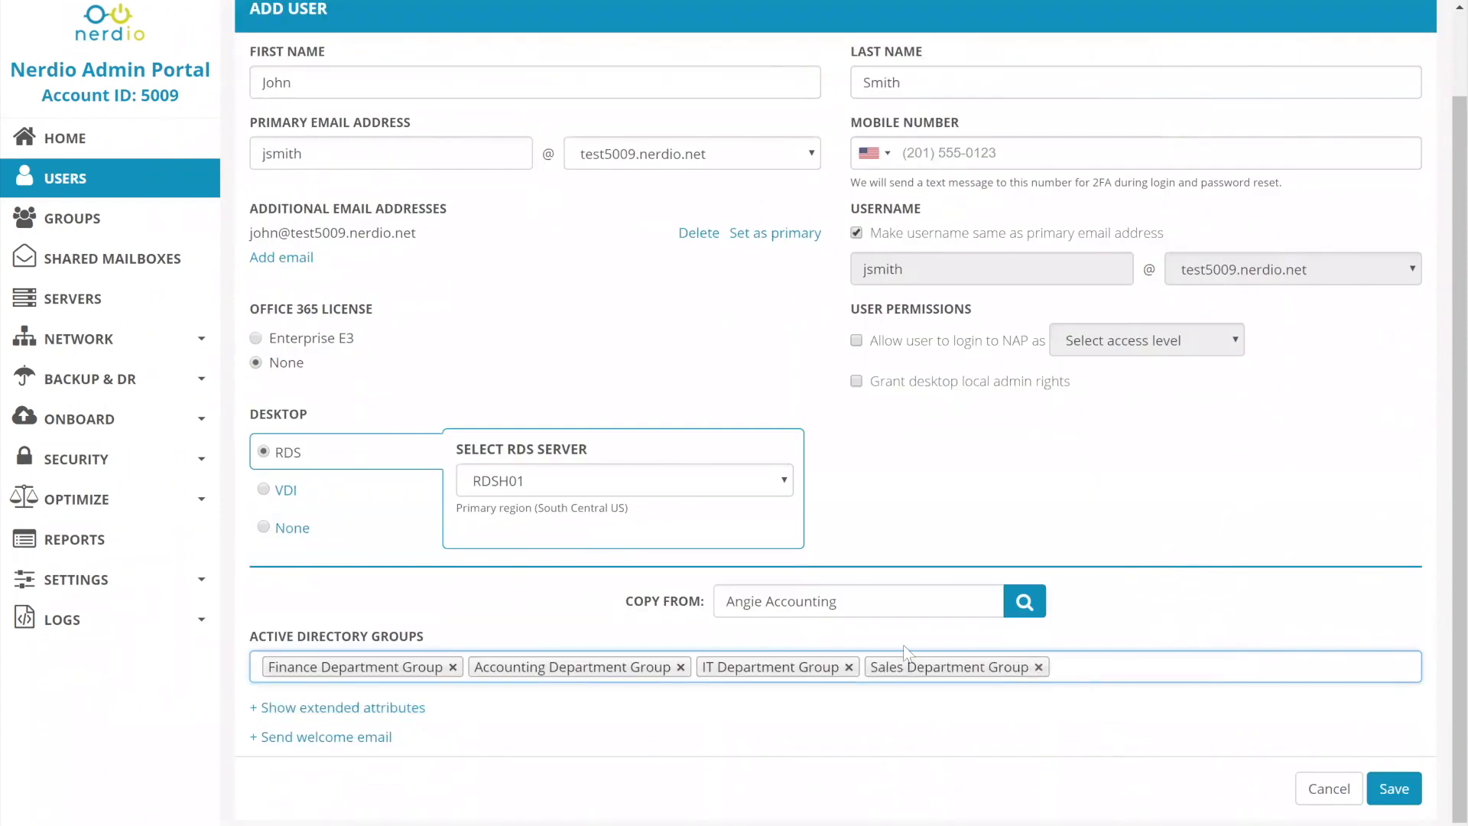
pyautogui.click(848, 667)
pyautogui.click(680, 666)
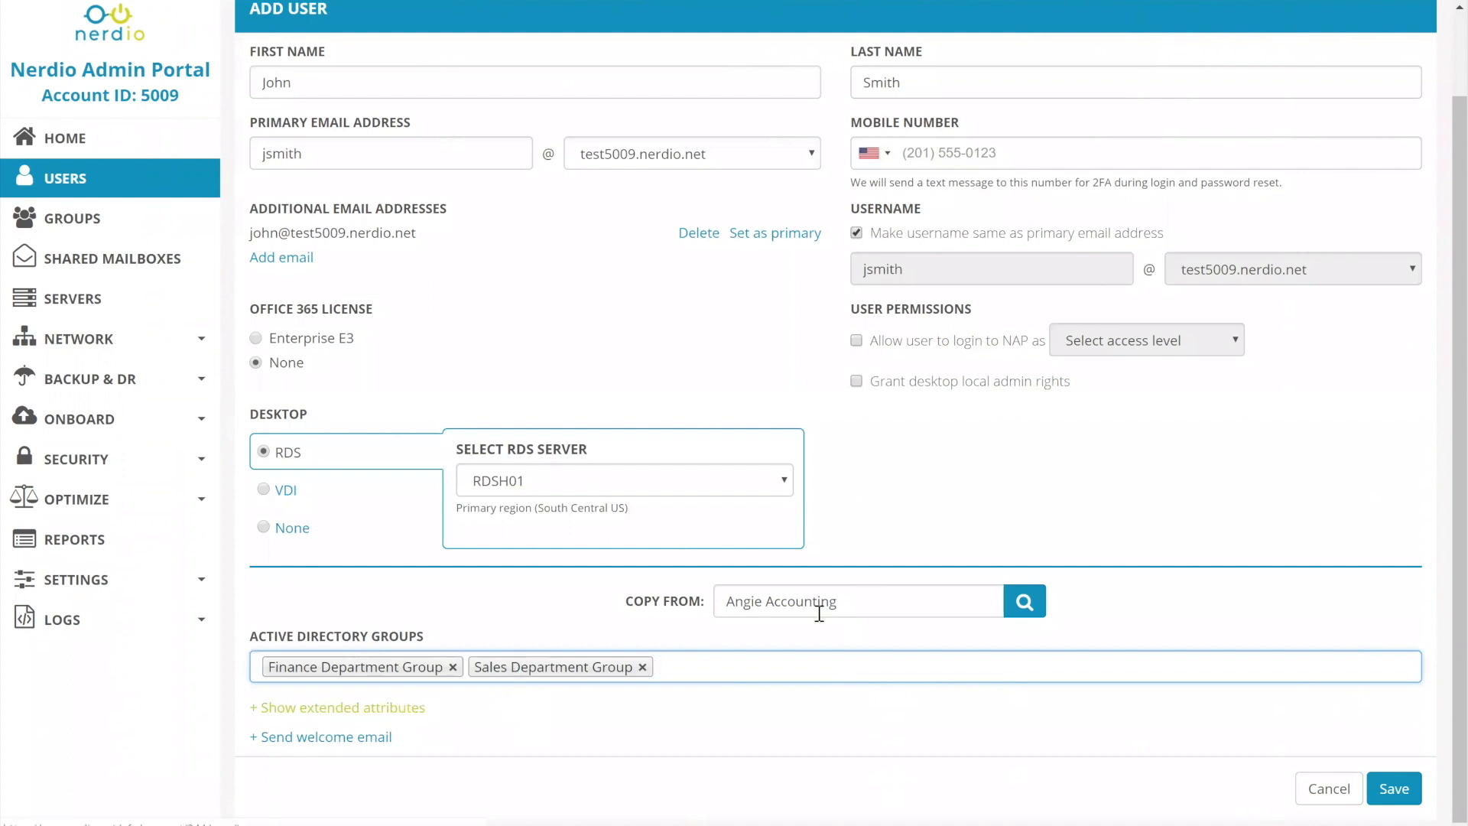
# Examine the logon script and display name fields in the new user's extended attributes.
pyautogui.scroll(-8, 937, 591)
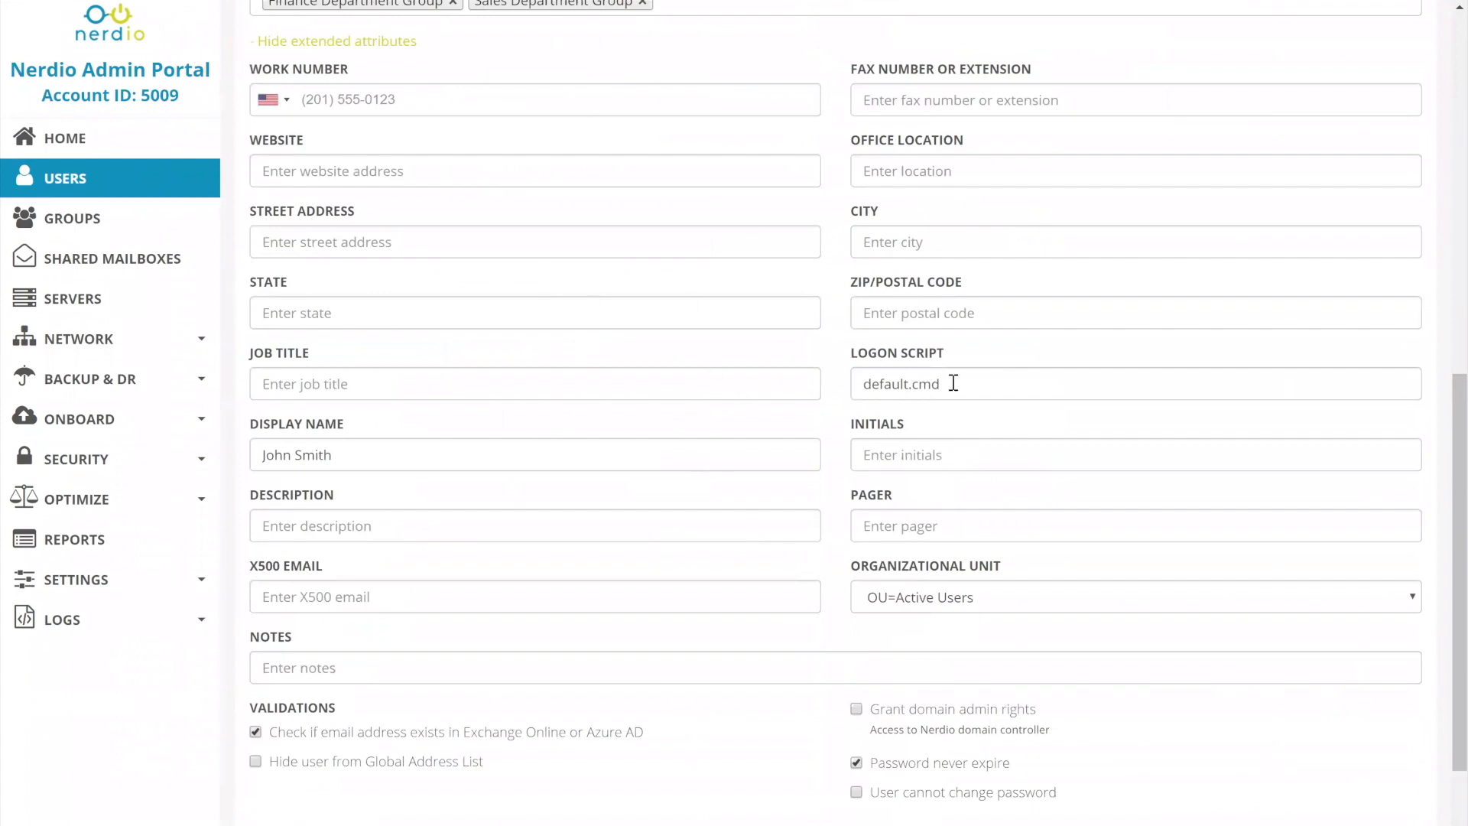
pyautogui.moveTo(960, 381); pyautogui.dragTo(494, 439)
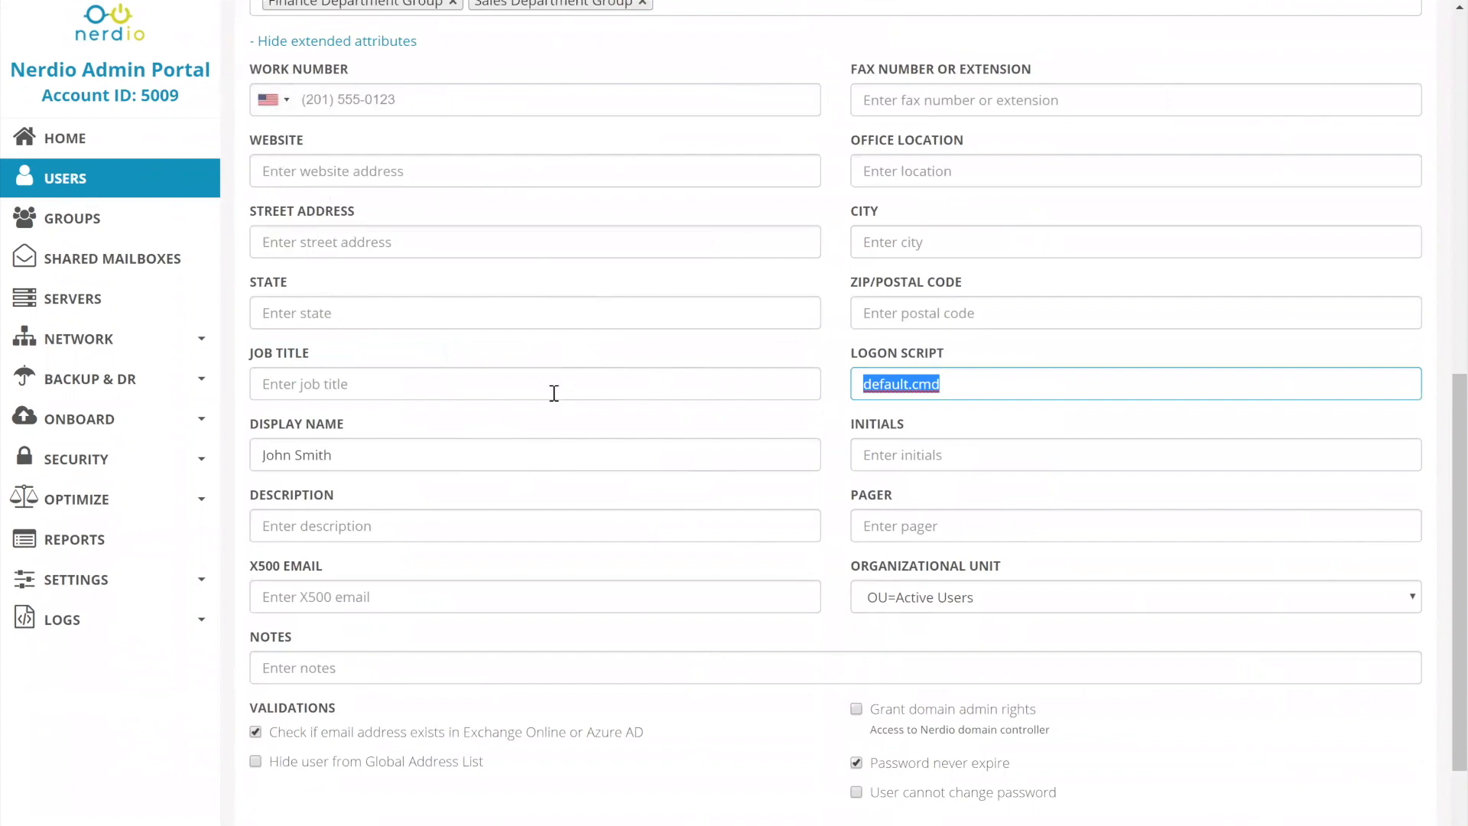
pyautogui.scroll(1, 554, 393)
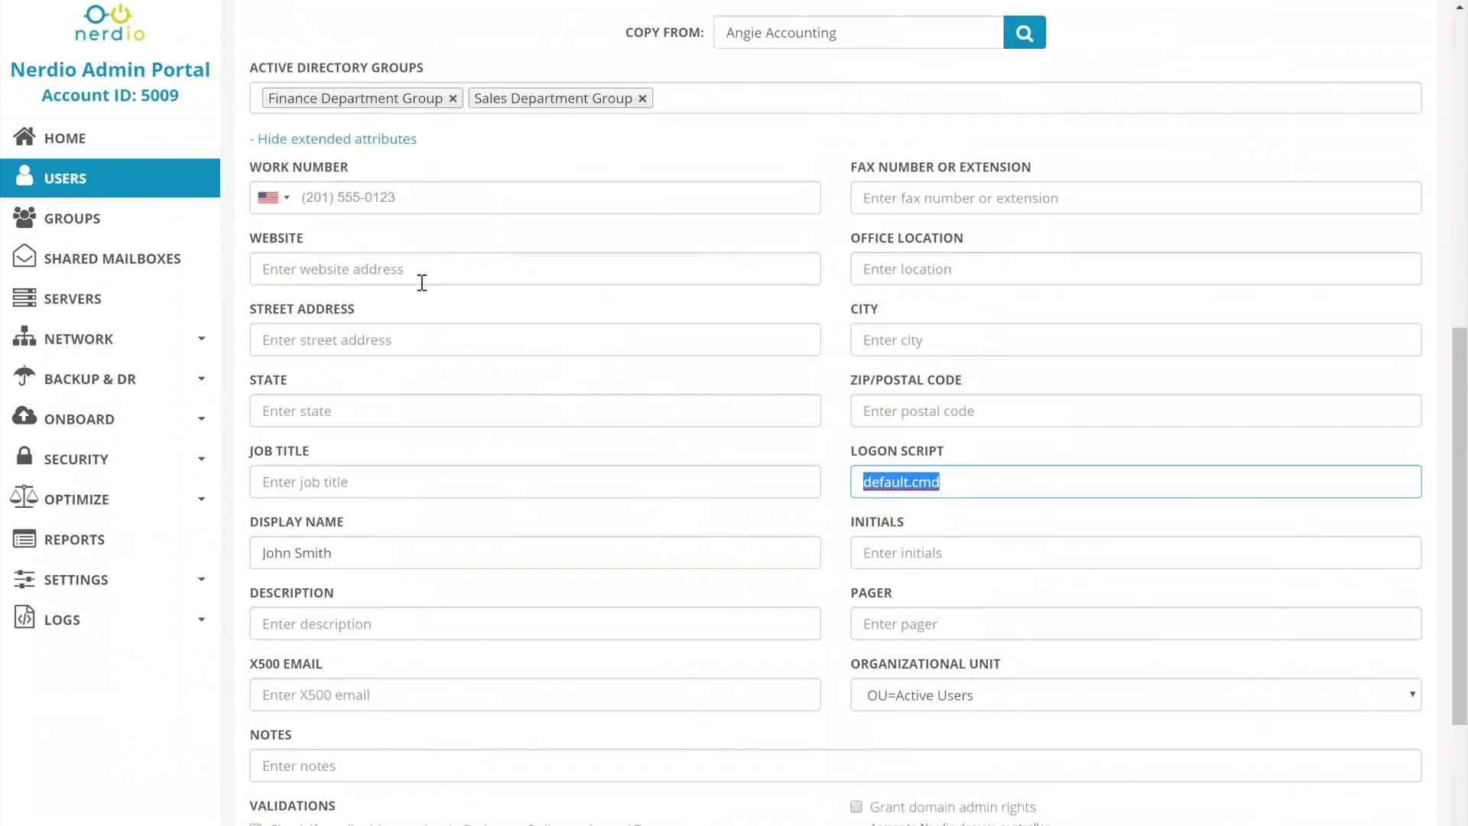
pyautogui.scroll(1, 437, 271)
pyautogui.scroll(-1, 437, 271)
pyautogui.tripleClick(304, 553)
pyautogui.scroll(-1, 676, 466)
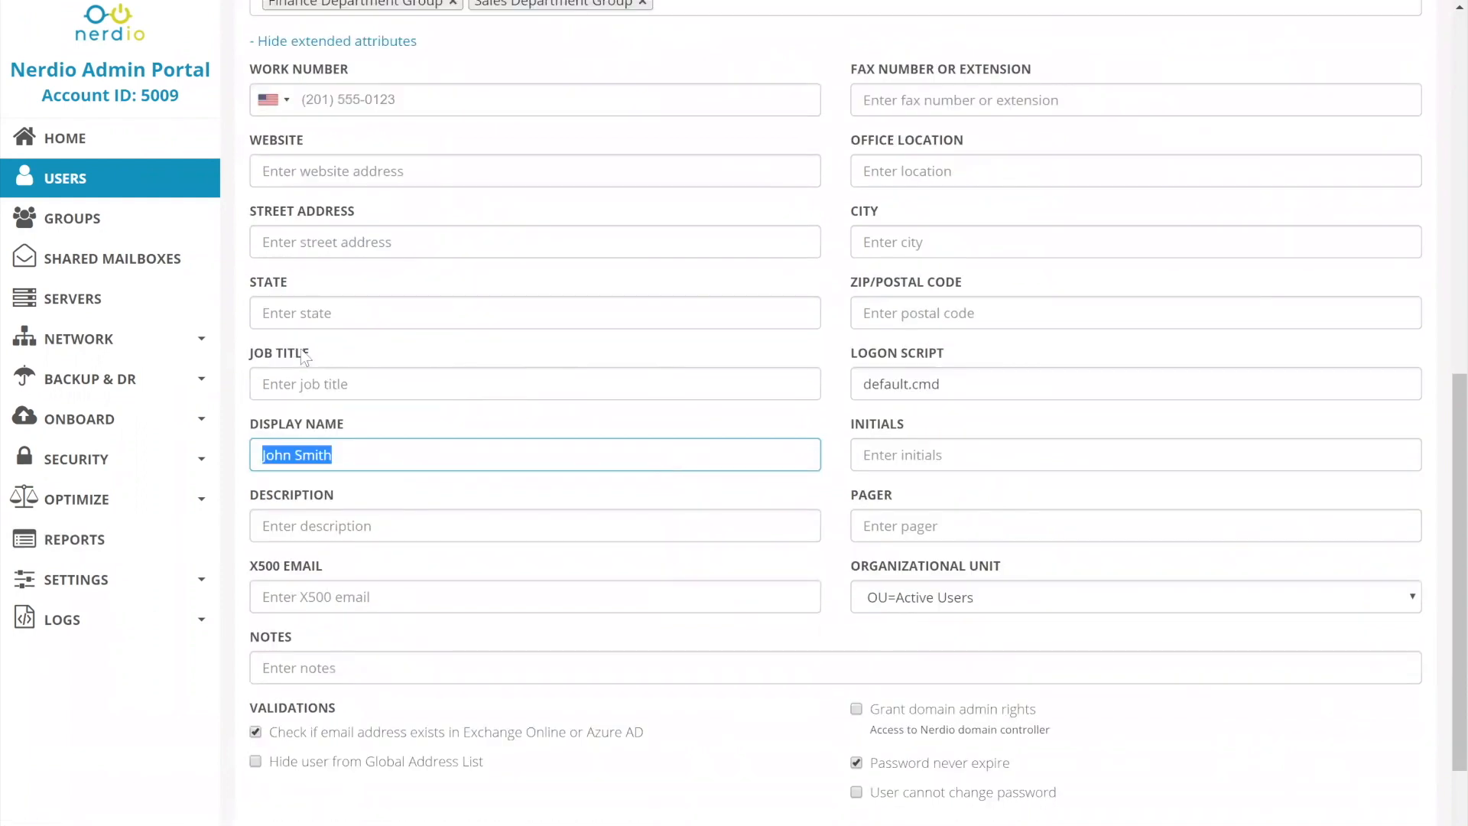
pyautogui.click(361, 425)
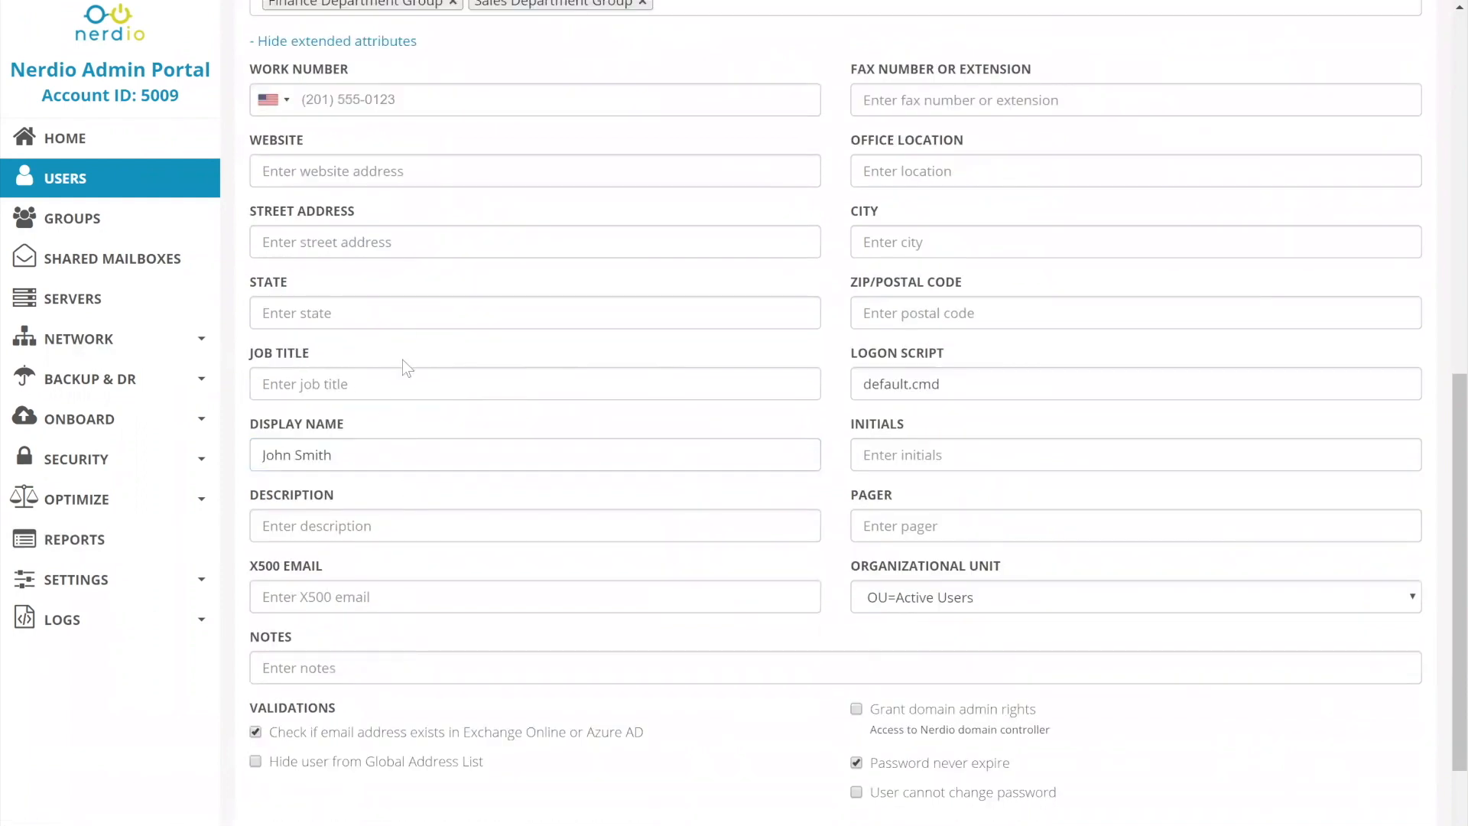
# Append 1 to the new user's first name.
pyautogui.scroll(10, 401, 321)
pyautogui.scroll(-4, 412, 332)
pyautogui.scroll(4, 297, 188)
pyautogui.click(316, 177)
pyautogui.write('1')
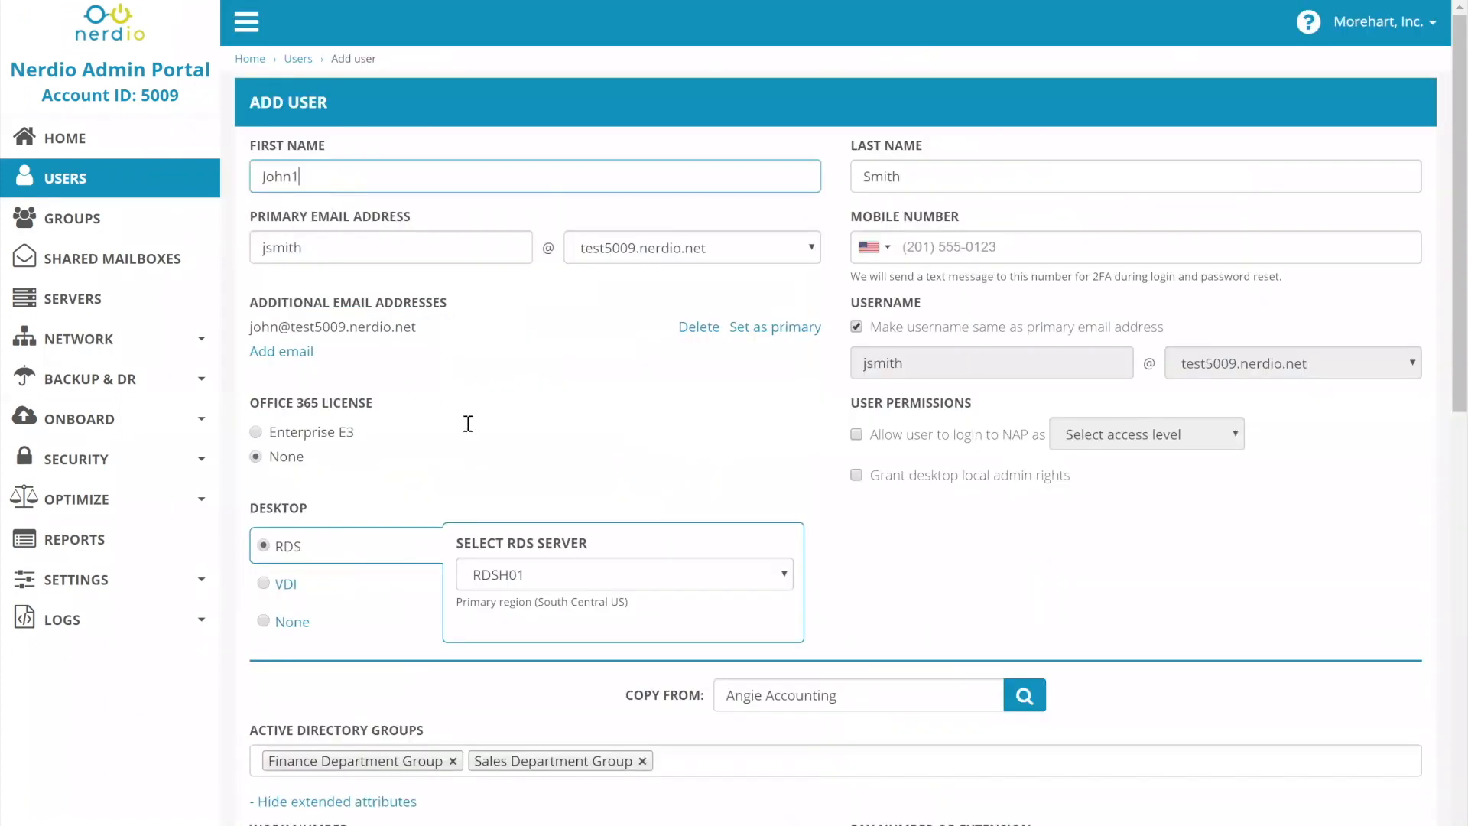
# Change the display name to the user's first and last name without the 1, and compare it with the name fields.
pyautogui.scroll(-8, 467, 424)
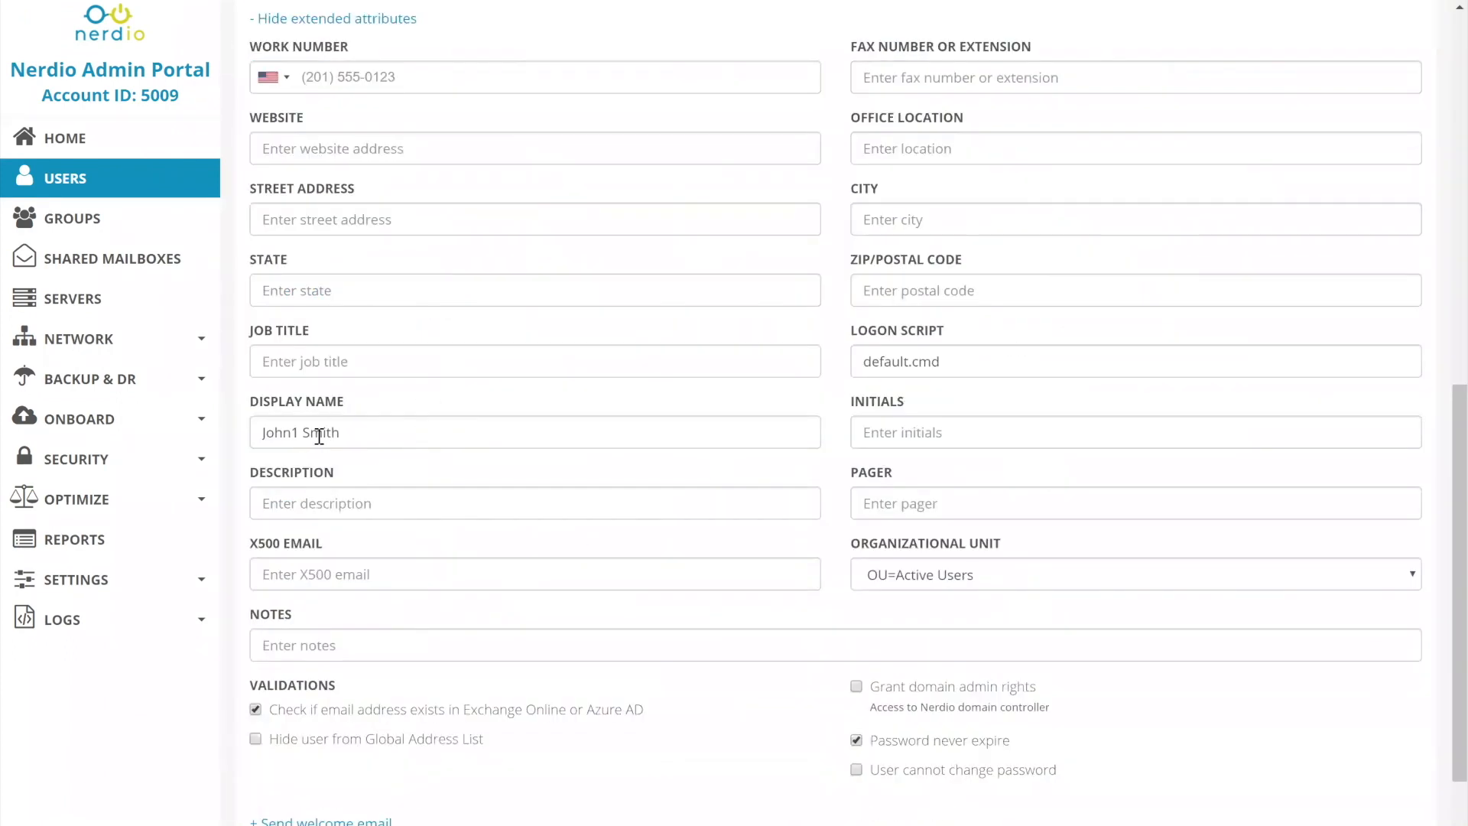
pyautogui.moveTo(295, 432); pyautogui.dragTo(585, 443)
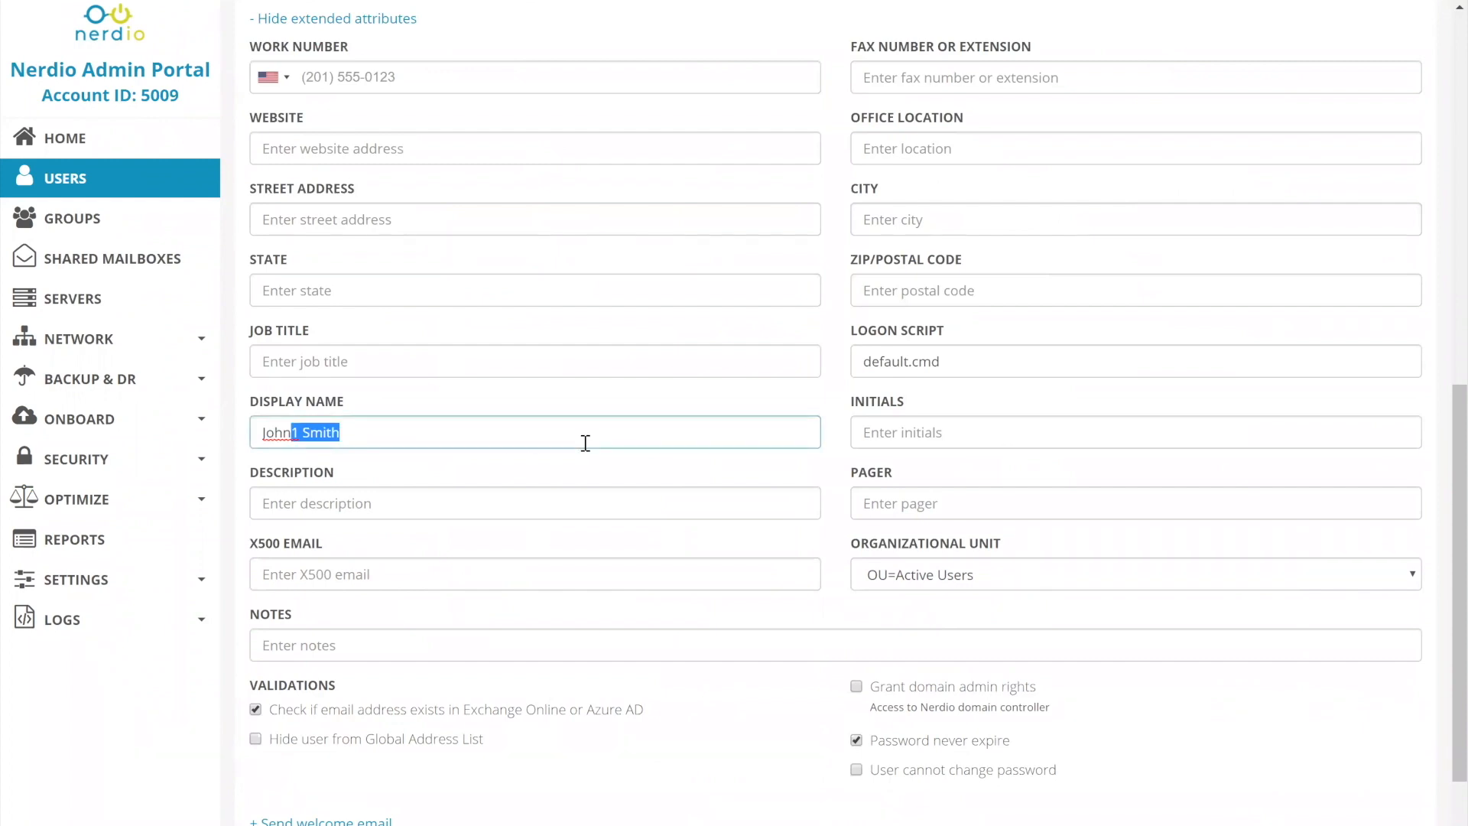
pyautogui.press('BackSpace')
pyautogui.press('BackSpace')
pyautogui.press('BackSpace')
pyautogui.press('BackSpace')
pyautogui.press('BackSpace')
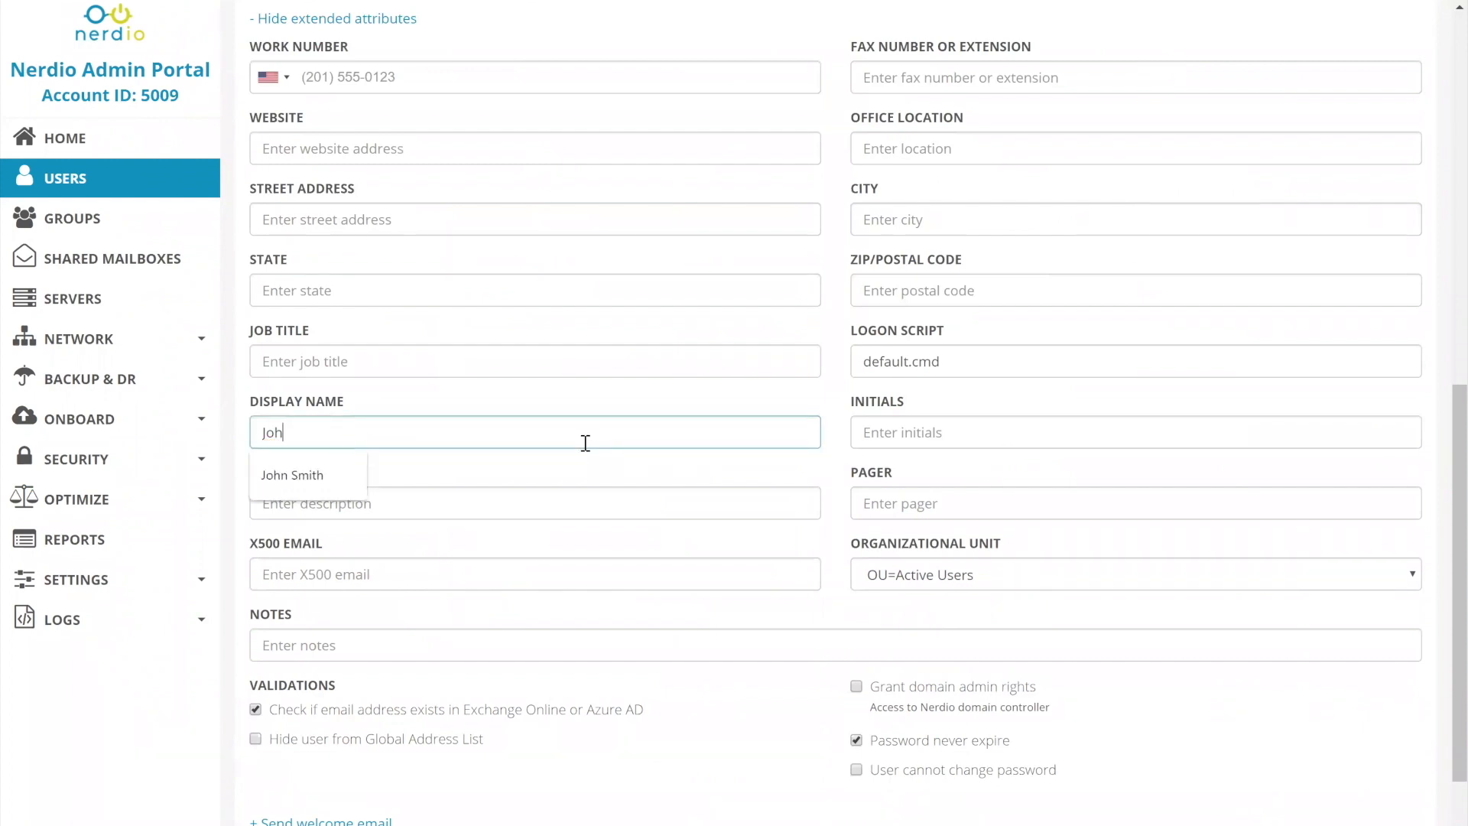
pyautogui.write('JohnSmith')
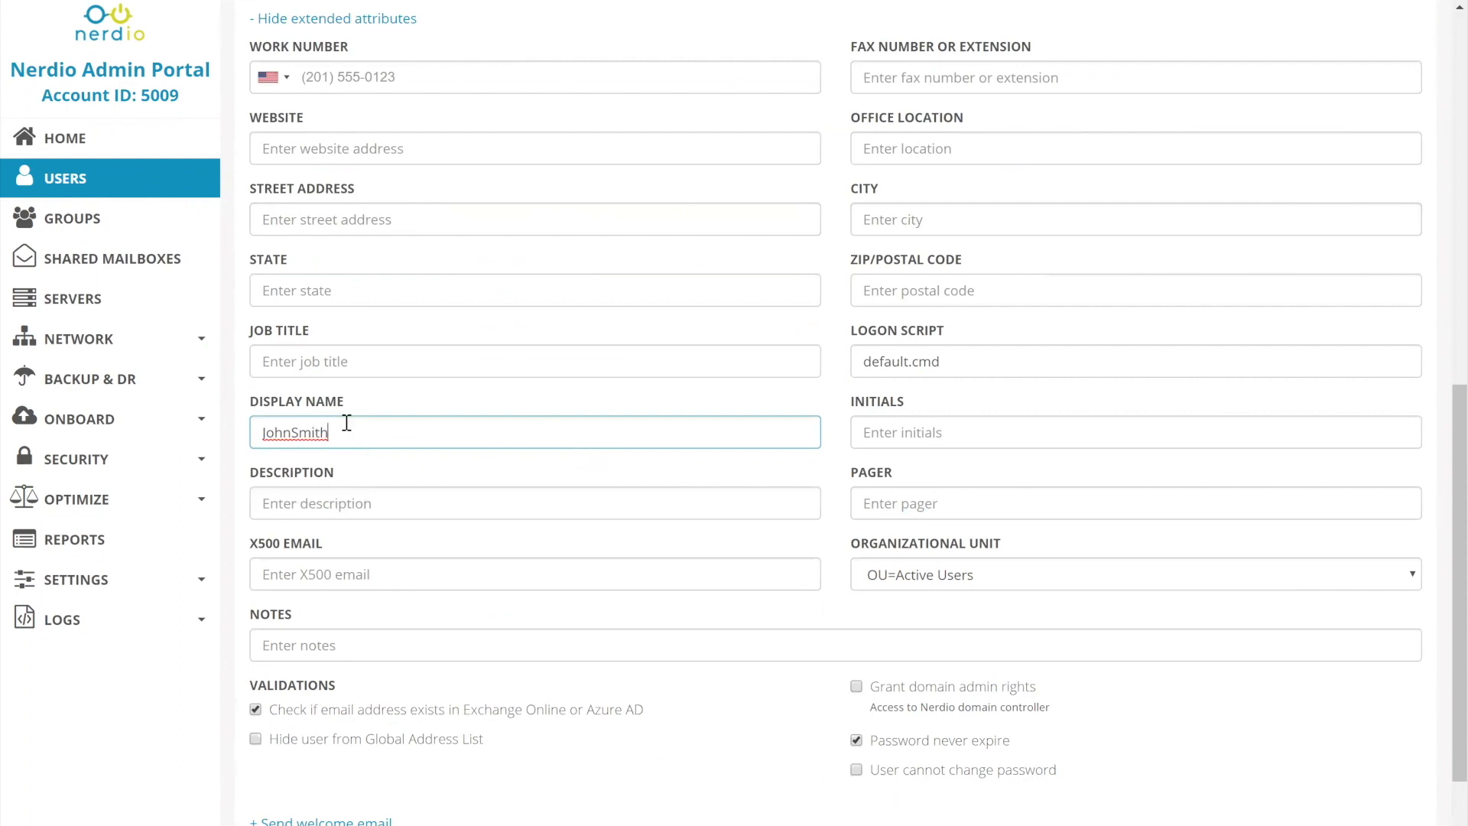
pyautogui.scroll(9, 429, 459)
pyautogui.scroll(1, 433, 433)
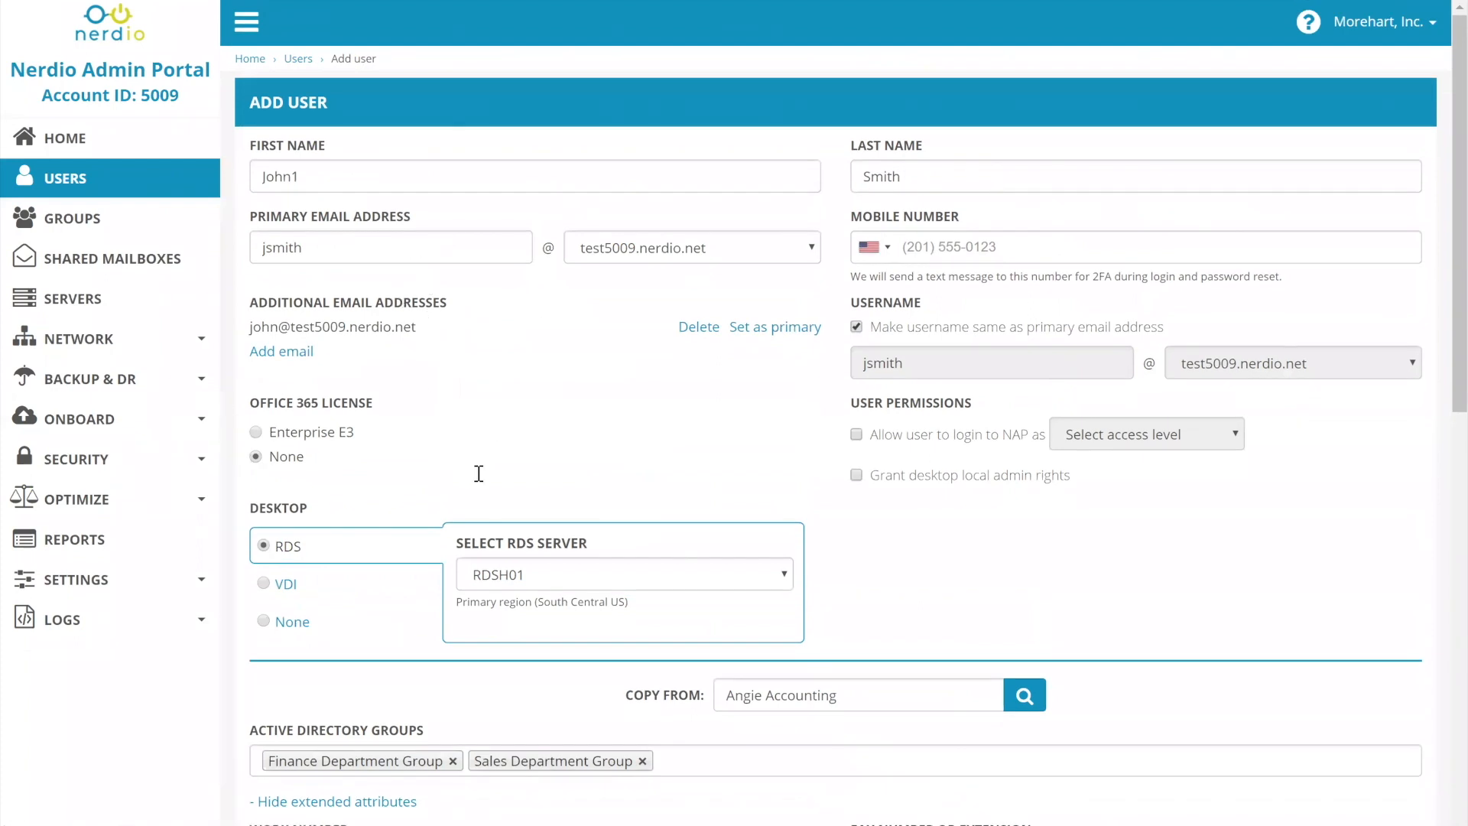
pyautogui.scroll(-10, 479, 473)
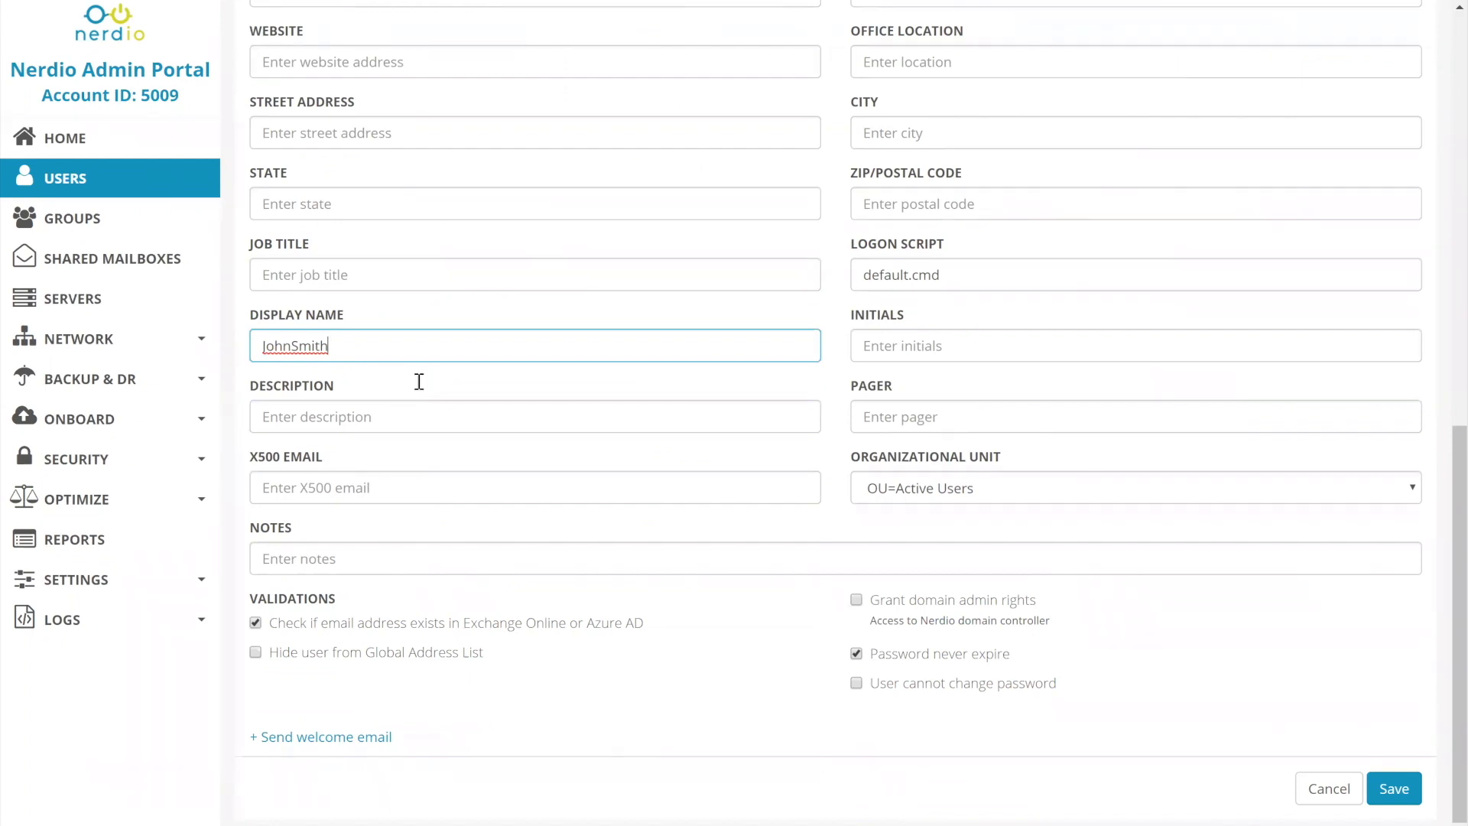
pyautogui.scroll(10, 419, 379)
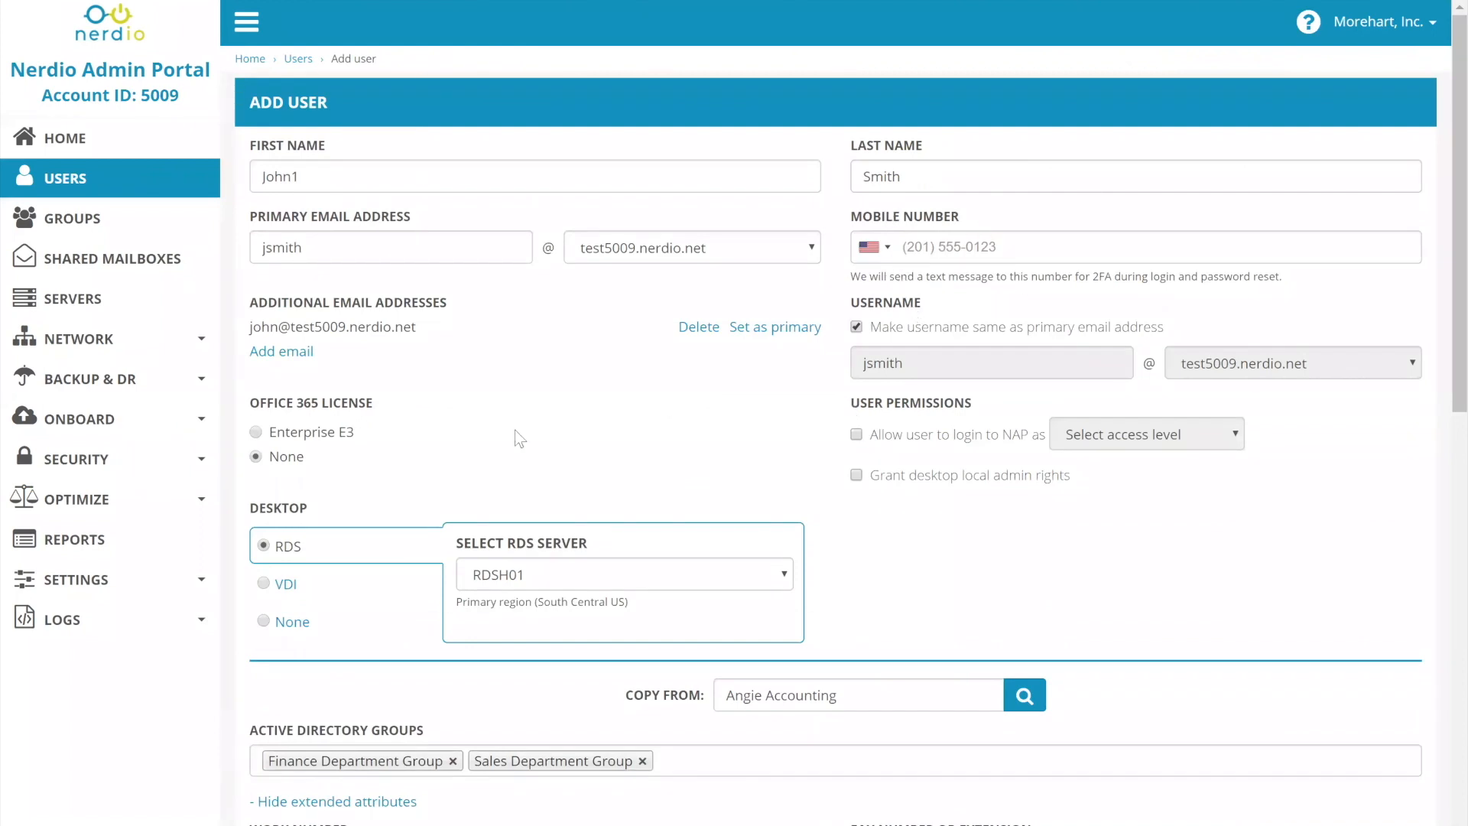
pyautogui.scroll(-9, 520, 438)
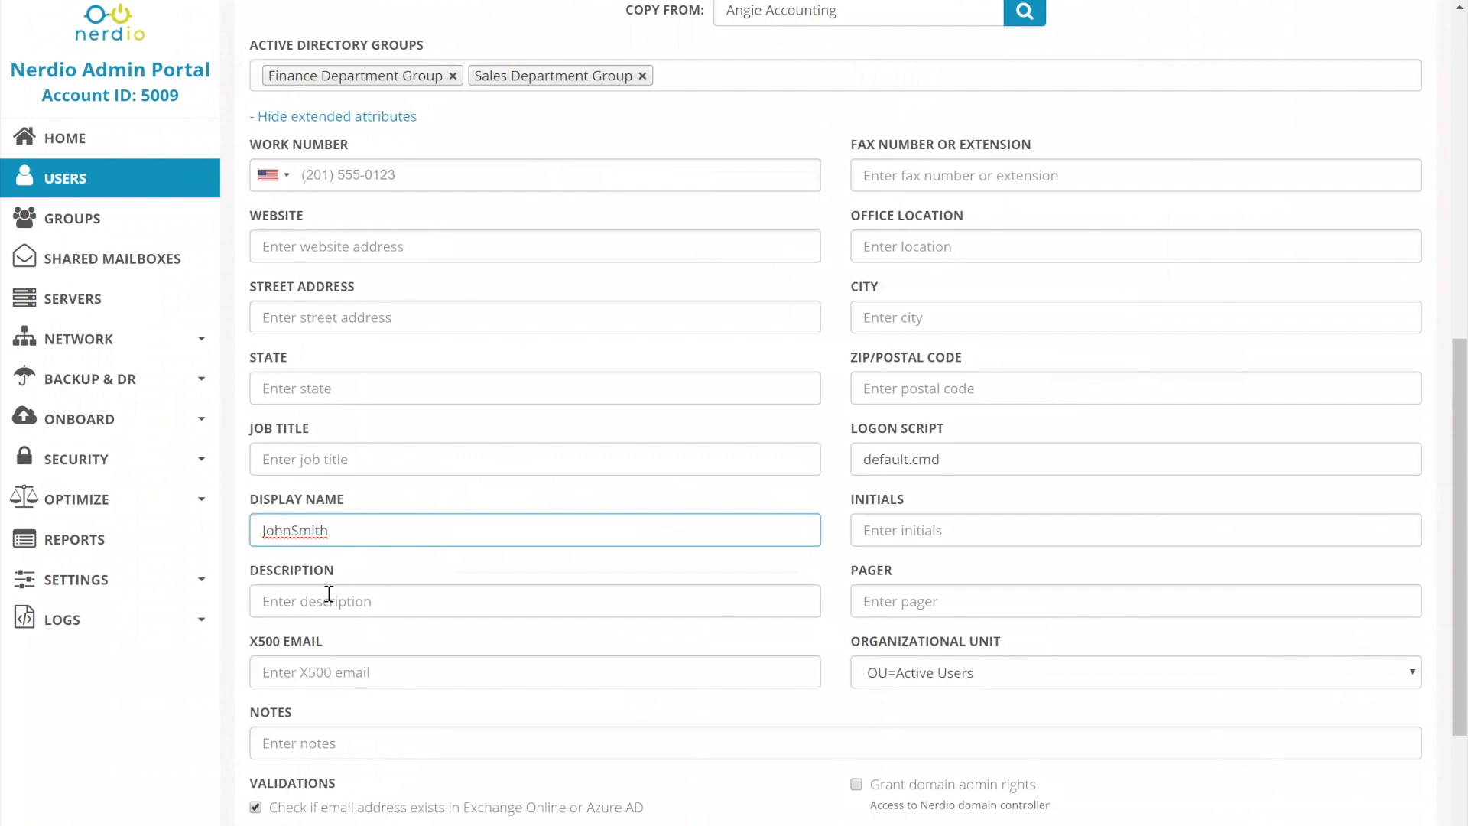
# Examine the logon script, the available organizational units and the X500 email field in the extended attributes.
pyautogui.tripleClick(1012, 459)
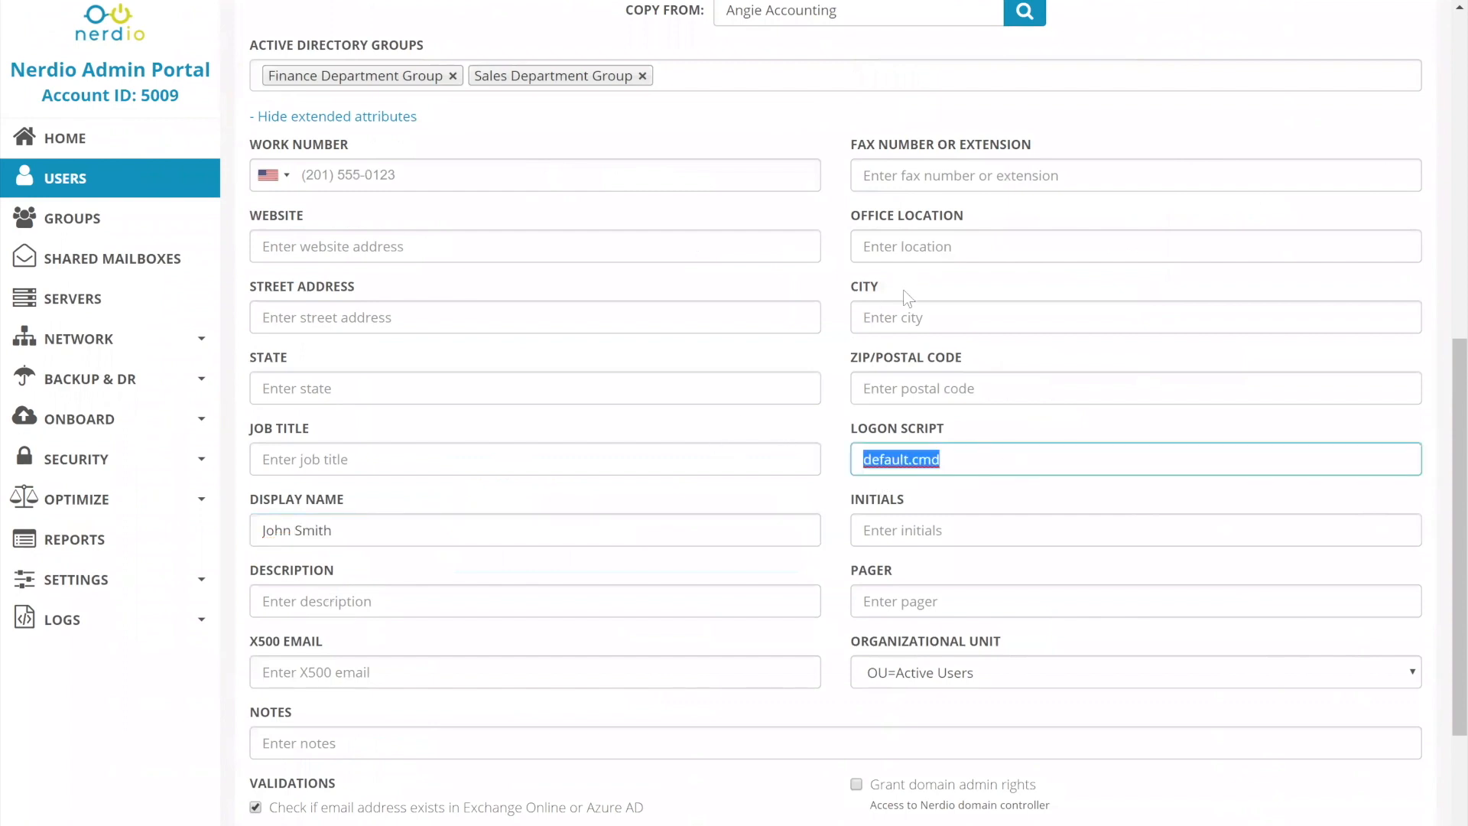
pyautogui.scroll(-3, 979, 455)
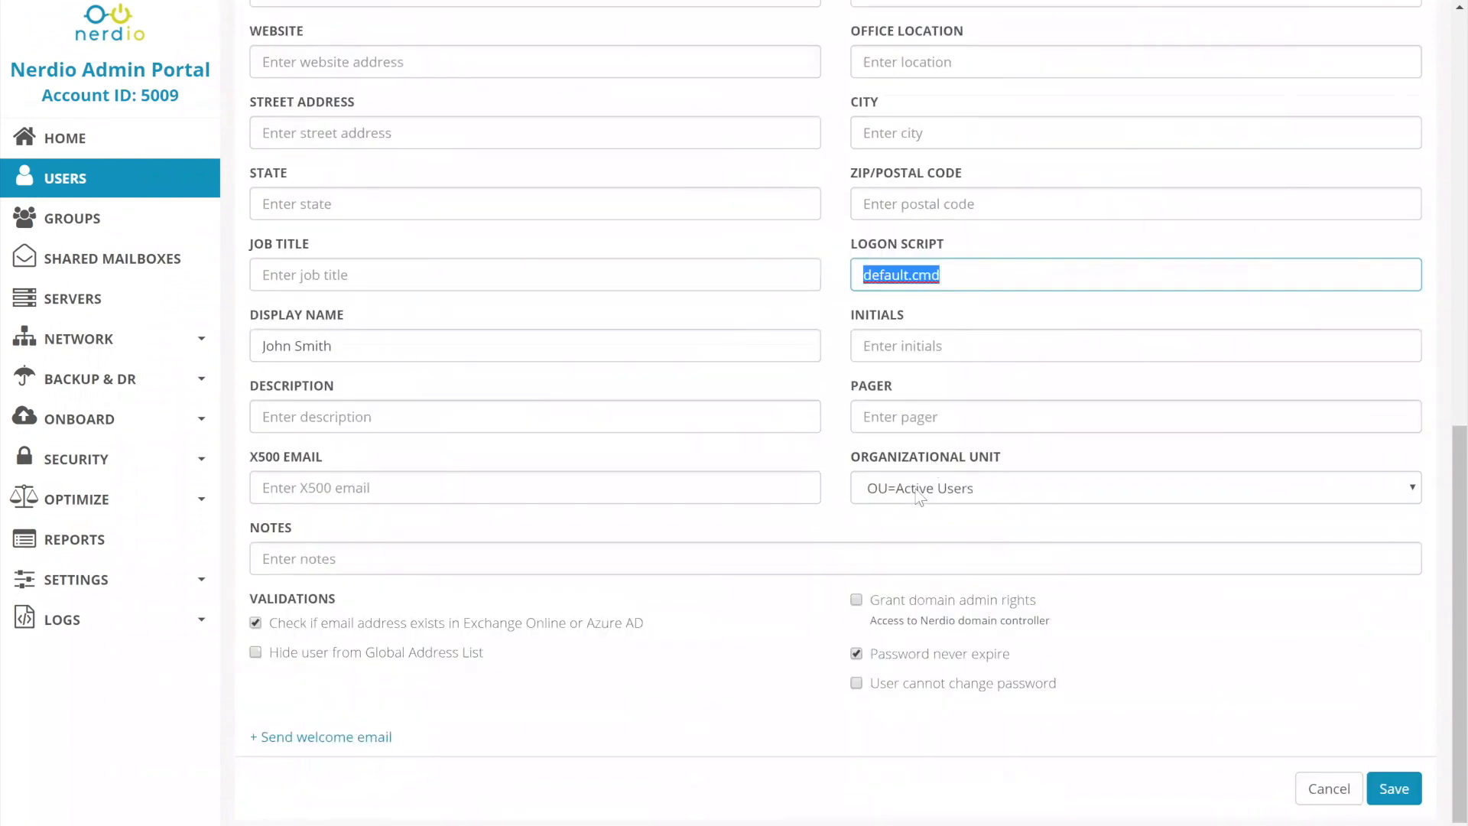
pyautogui.click(919, 493)
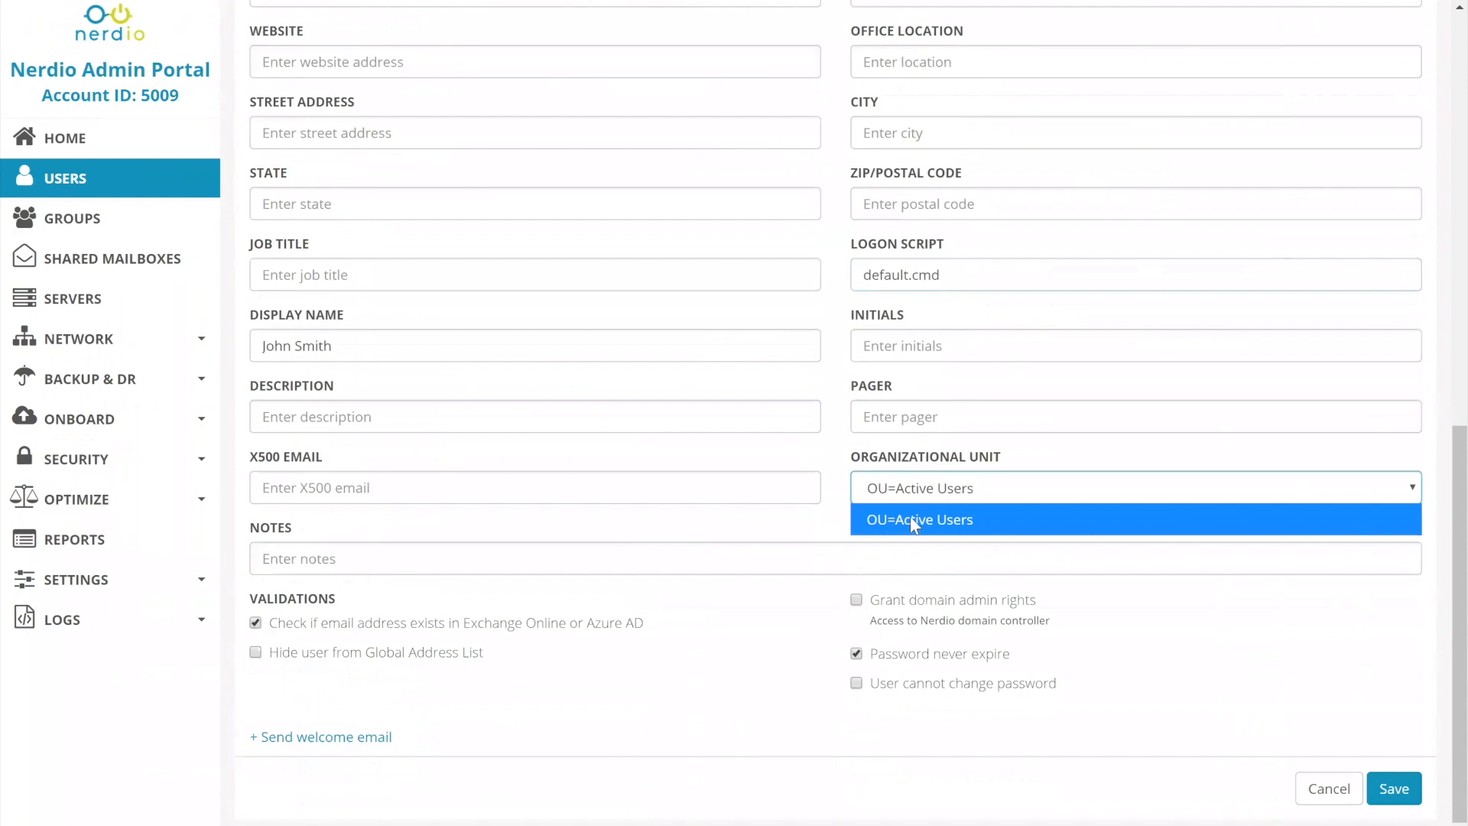
pyautogui.click(969, 487)
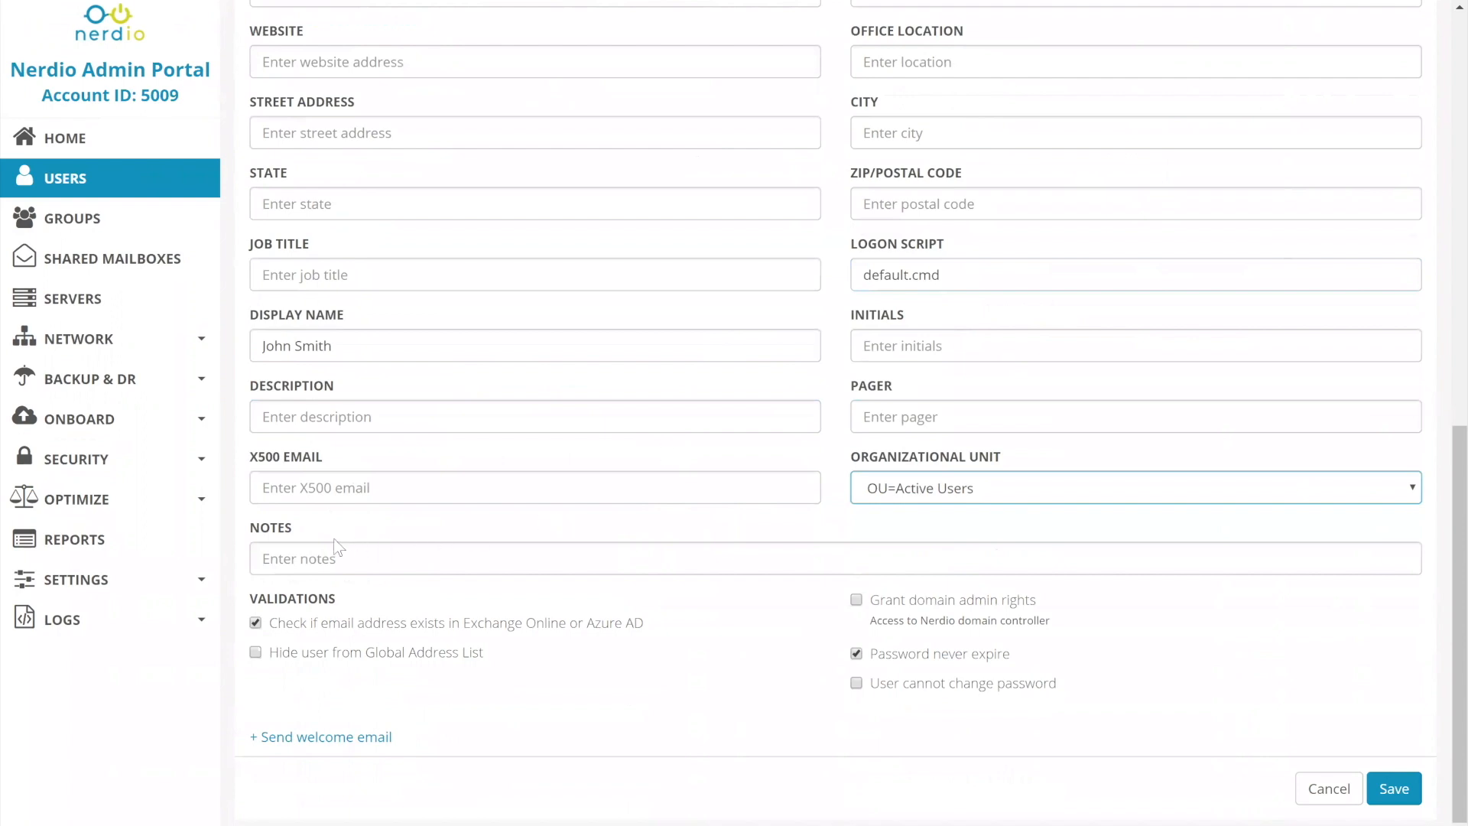
pyautogui.click(341, 486)
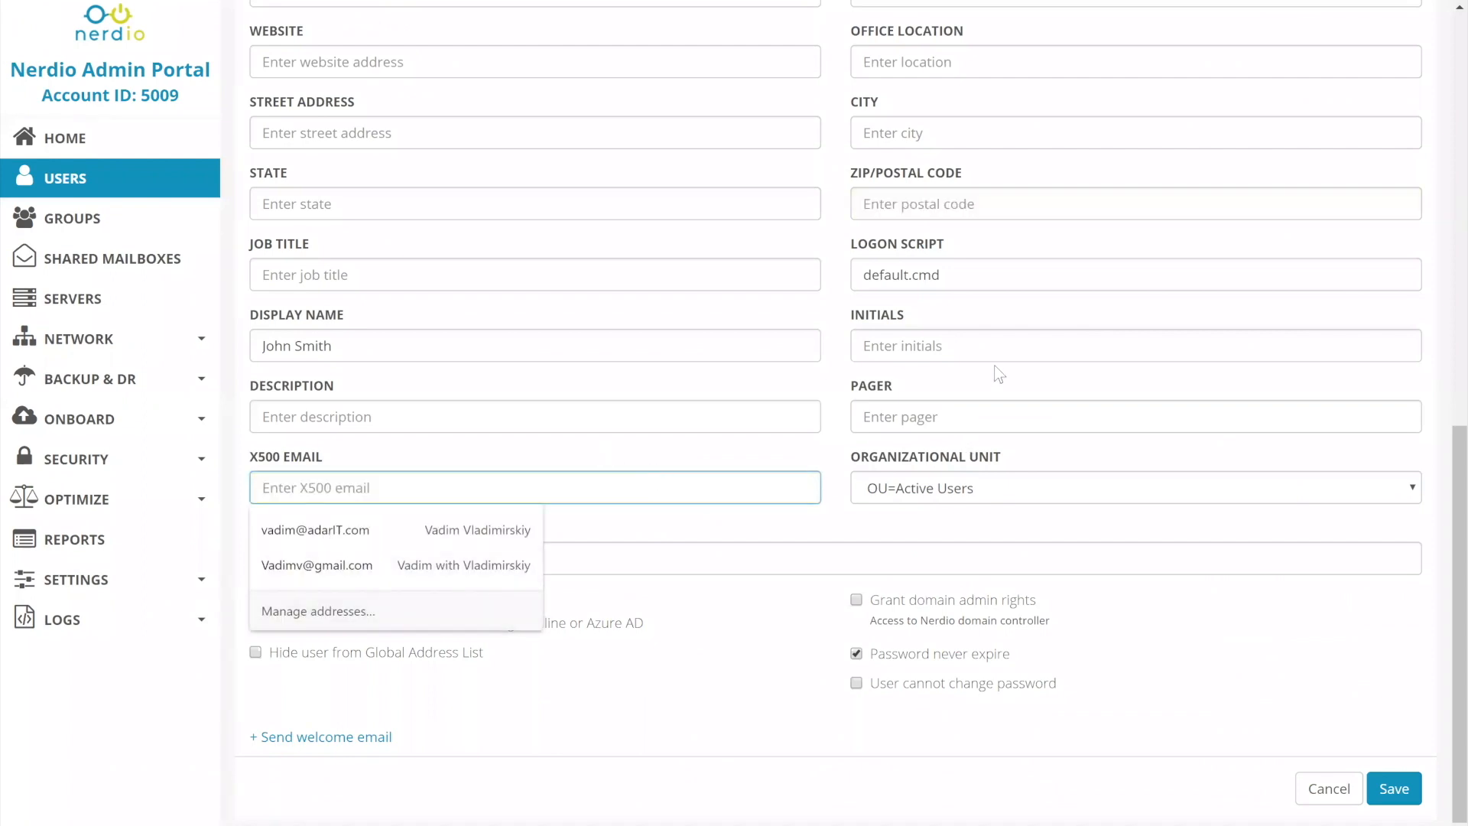
pyautogui.click(630, 746)
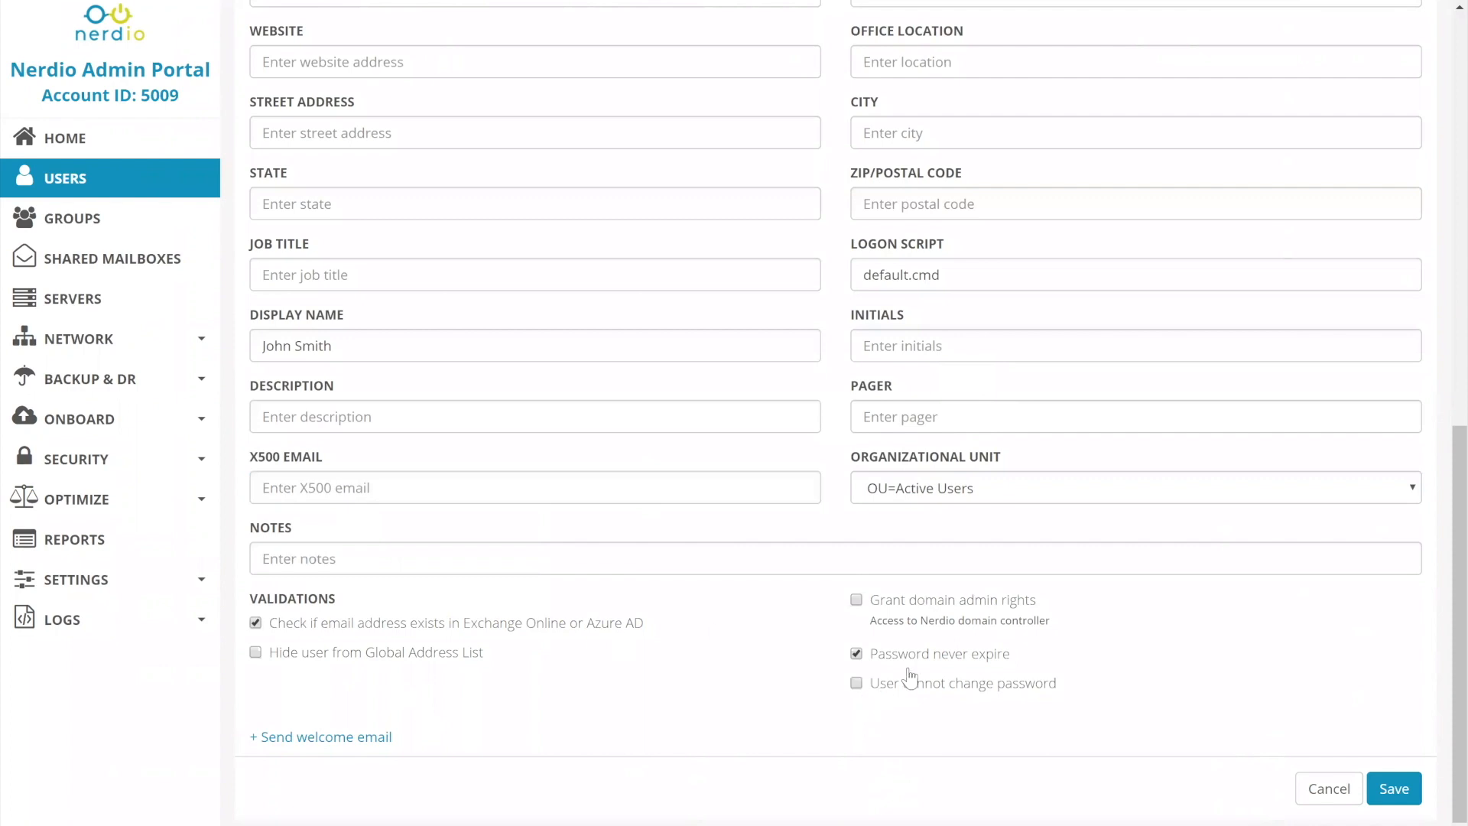
# Try to grant the new user domain admin rights.
pyautogui.click(858, 599)
pyautogui.click(837, 633)
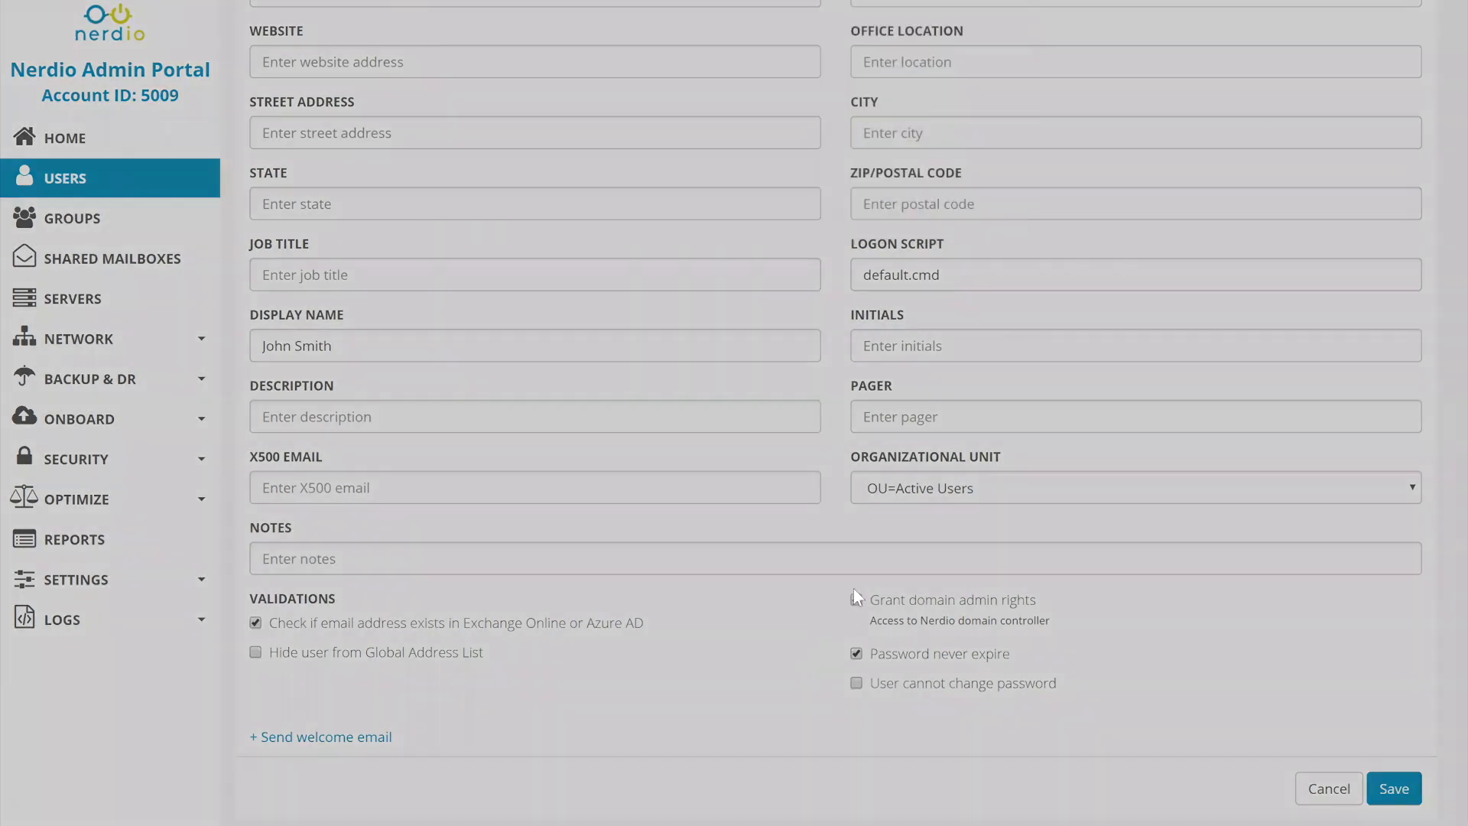
pyautogui.click(857, 602)
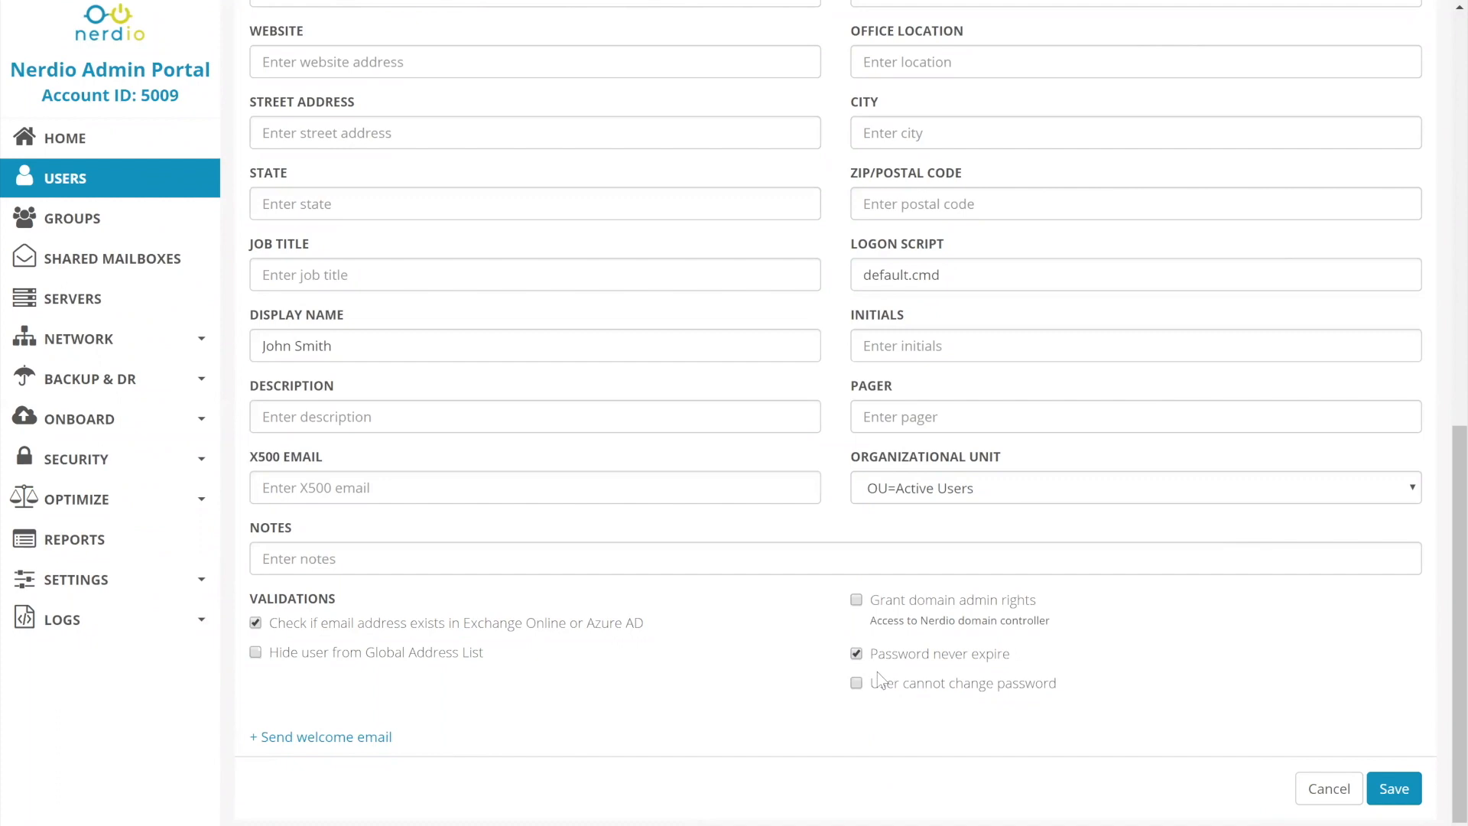
# Review the user's primary email address alongside the validation that checks whether it exists in Exchange Online or Azure AD.
pyautogui.scroll(6, 878, 671)
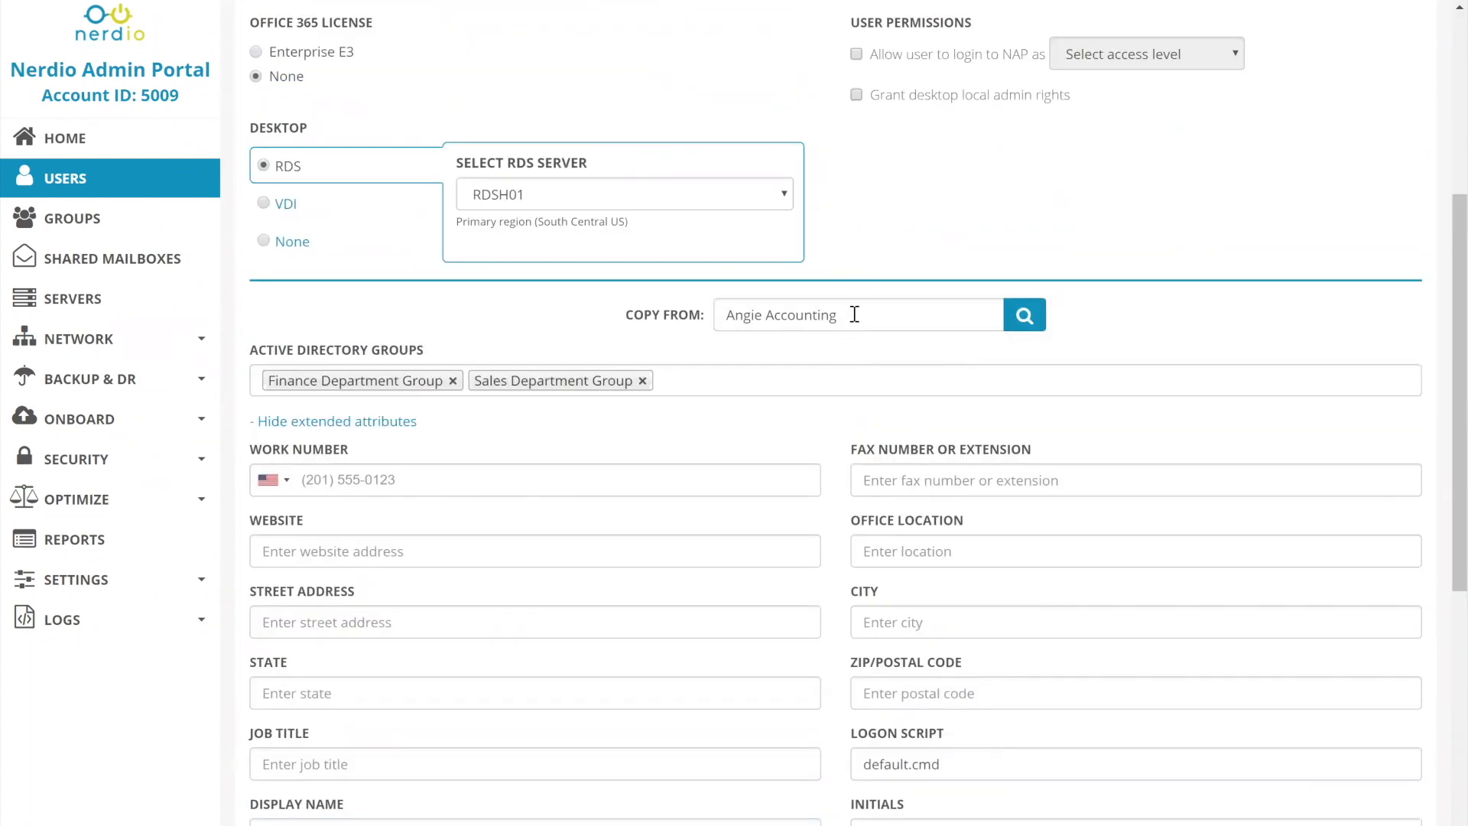
pyautogui.scroll(-6, 867, 378)
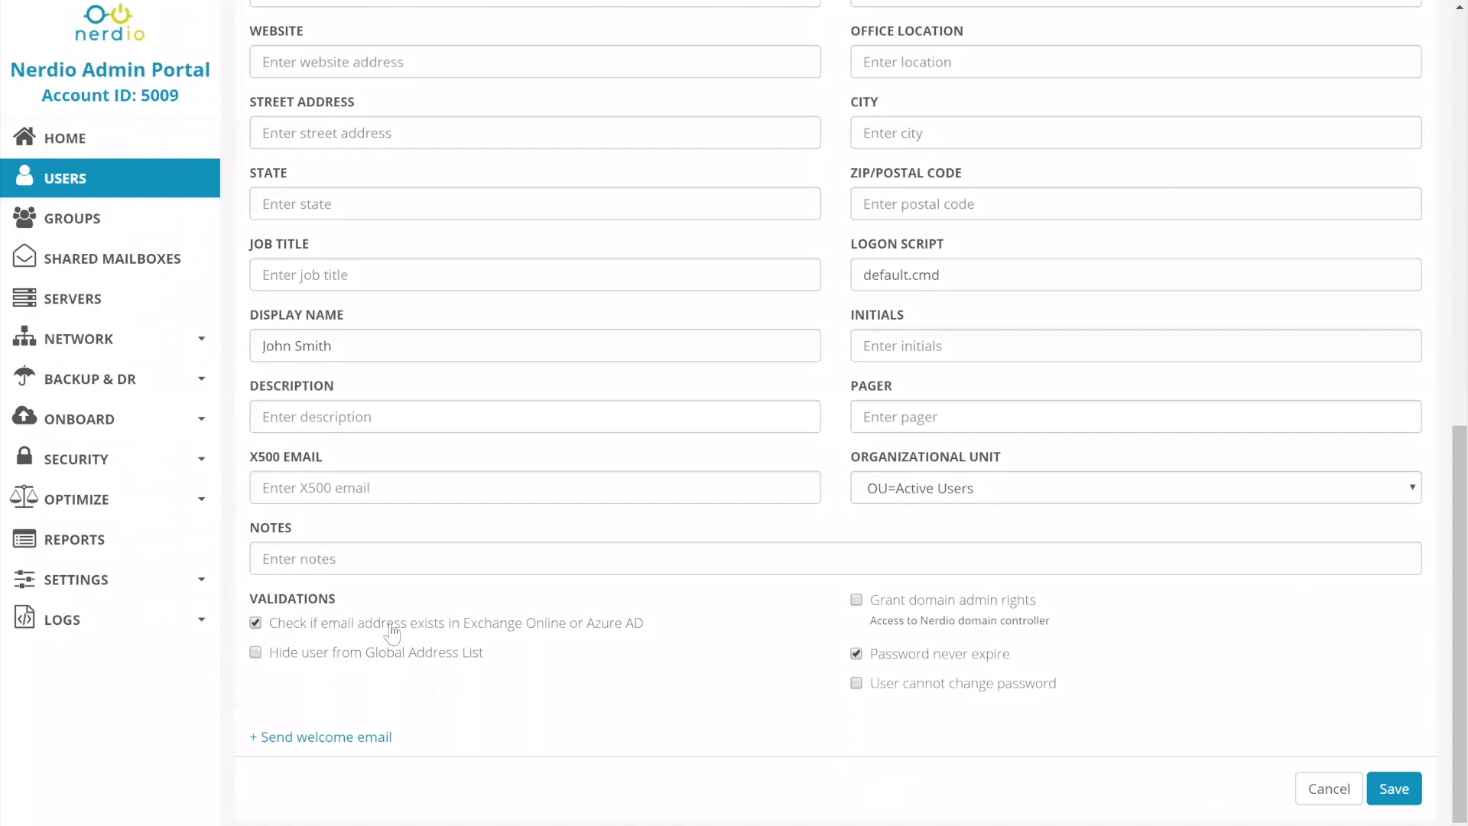
pyautogui.scroll(15, 561, 271)
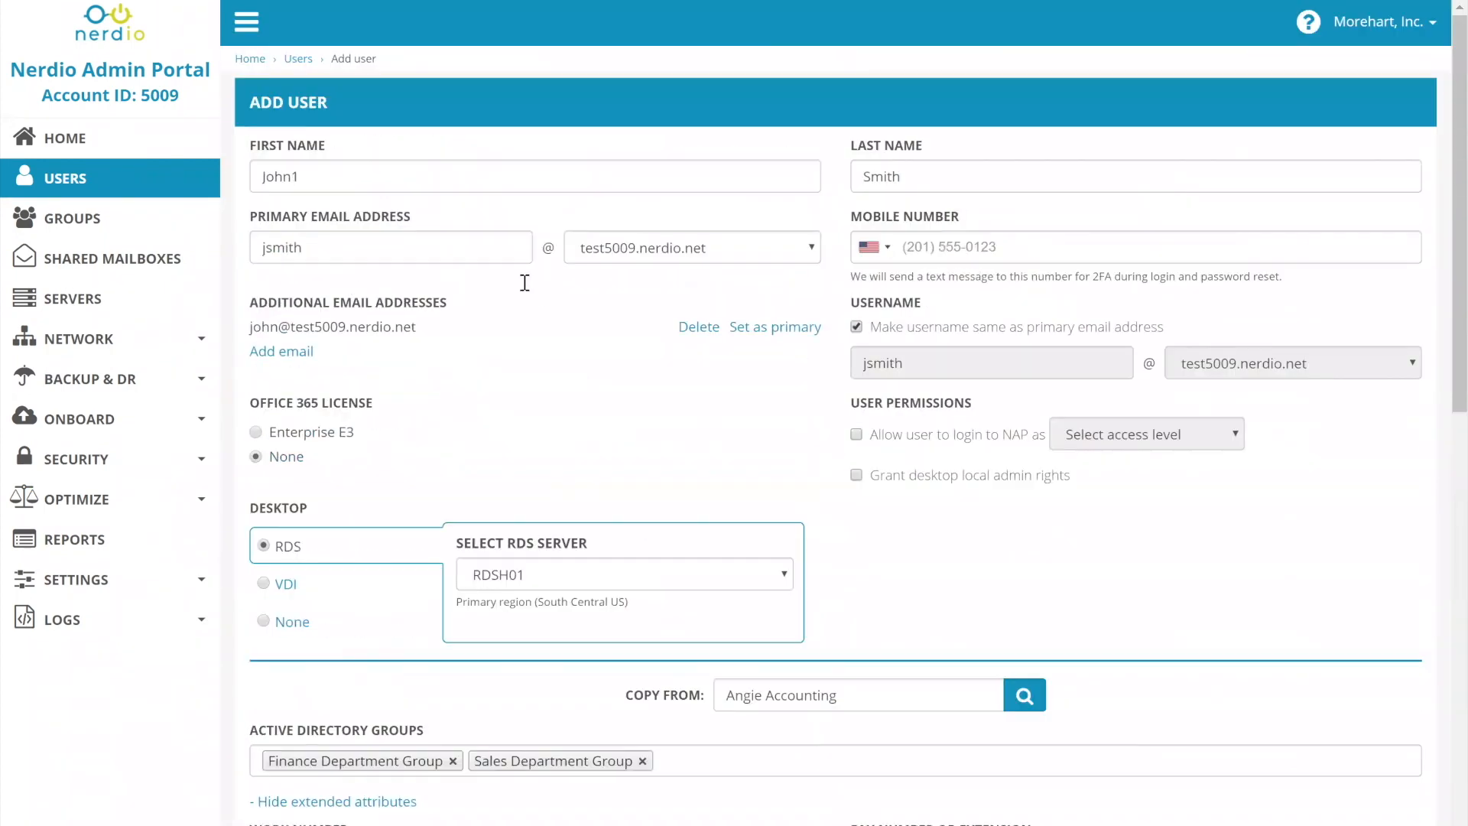
pyautogui.doubleClick(370, 253)
pyautogui.scroll(-15, 605, 463)
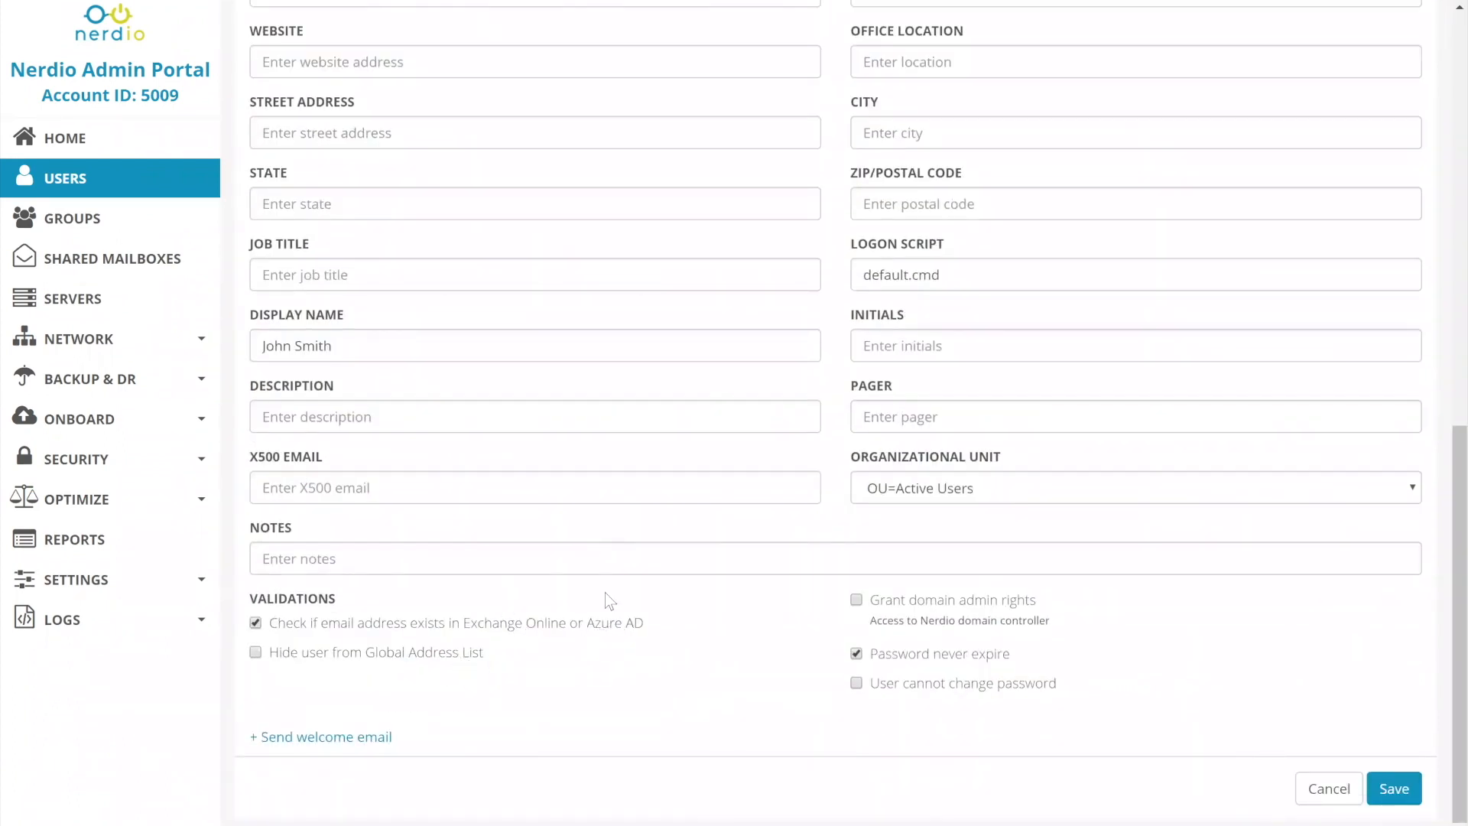
pyautogui.scroll(5, 603, 593)
pyautogui.scroll(6, 606, 592)
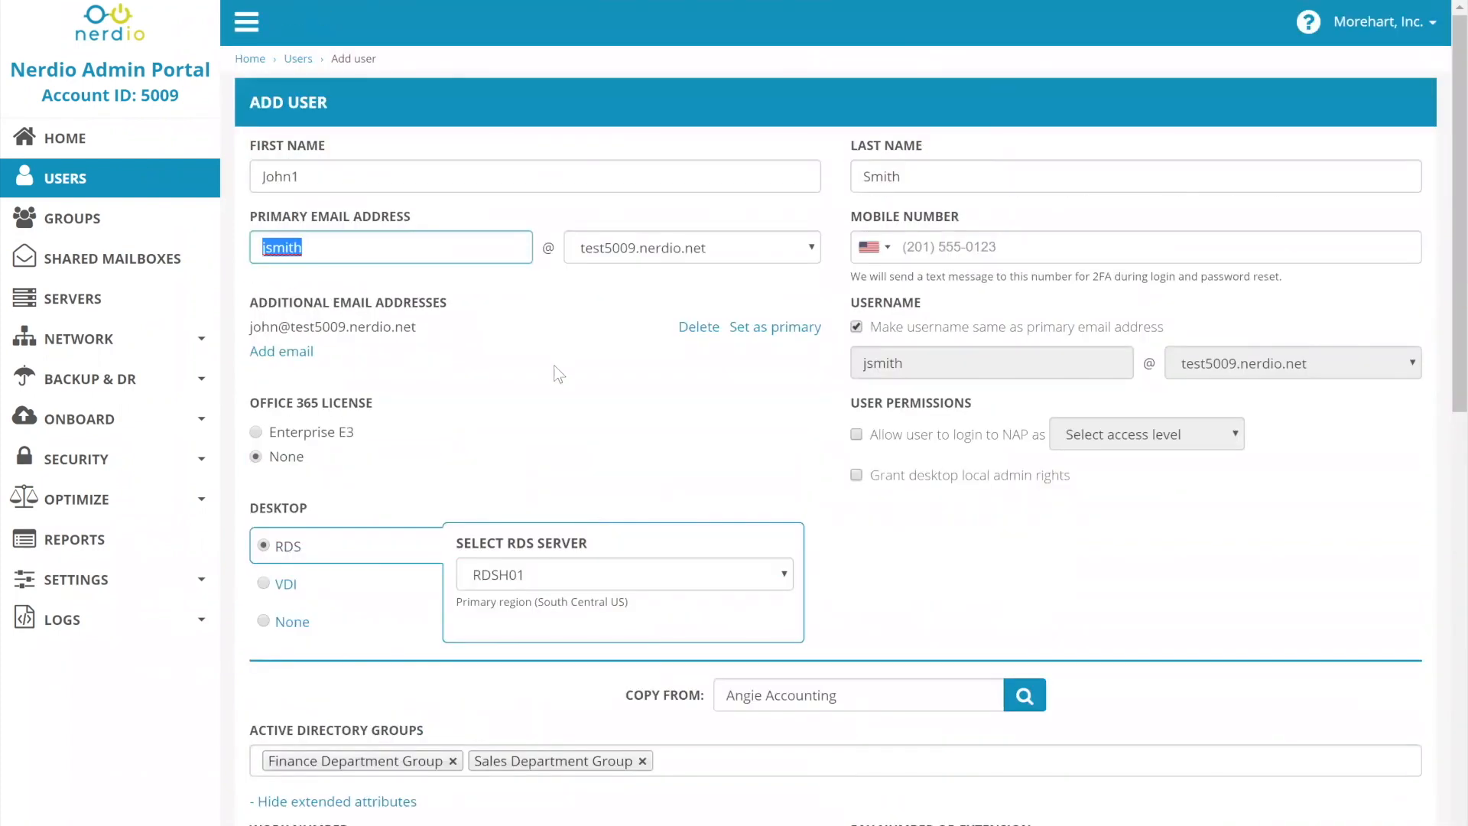
pyautogui.scroll(-10, 545, 433)
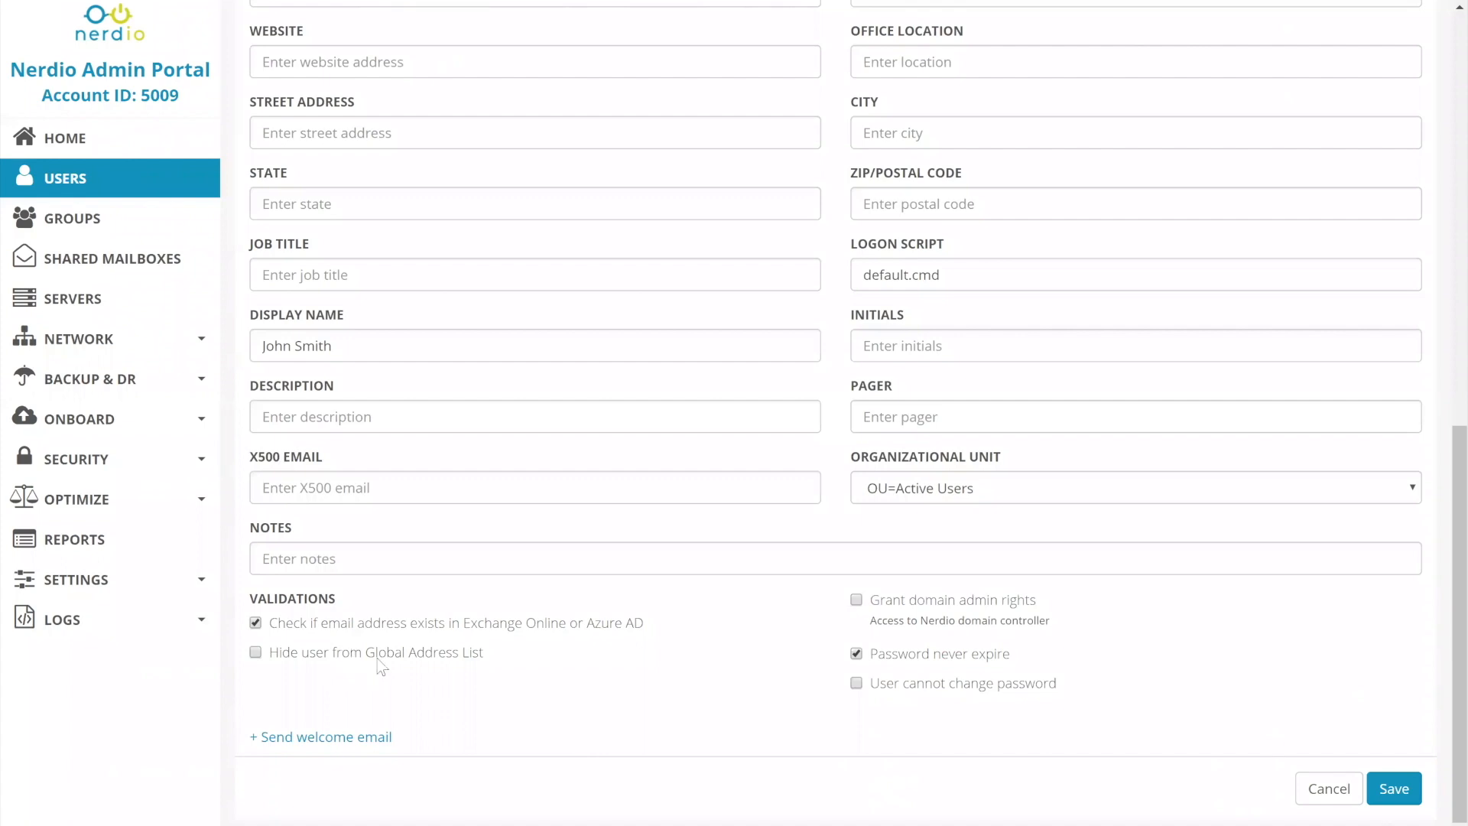
# Expand the welcome email option and activate its optional recipients field.
pyautogui.click(375, 746)
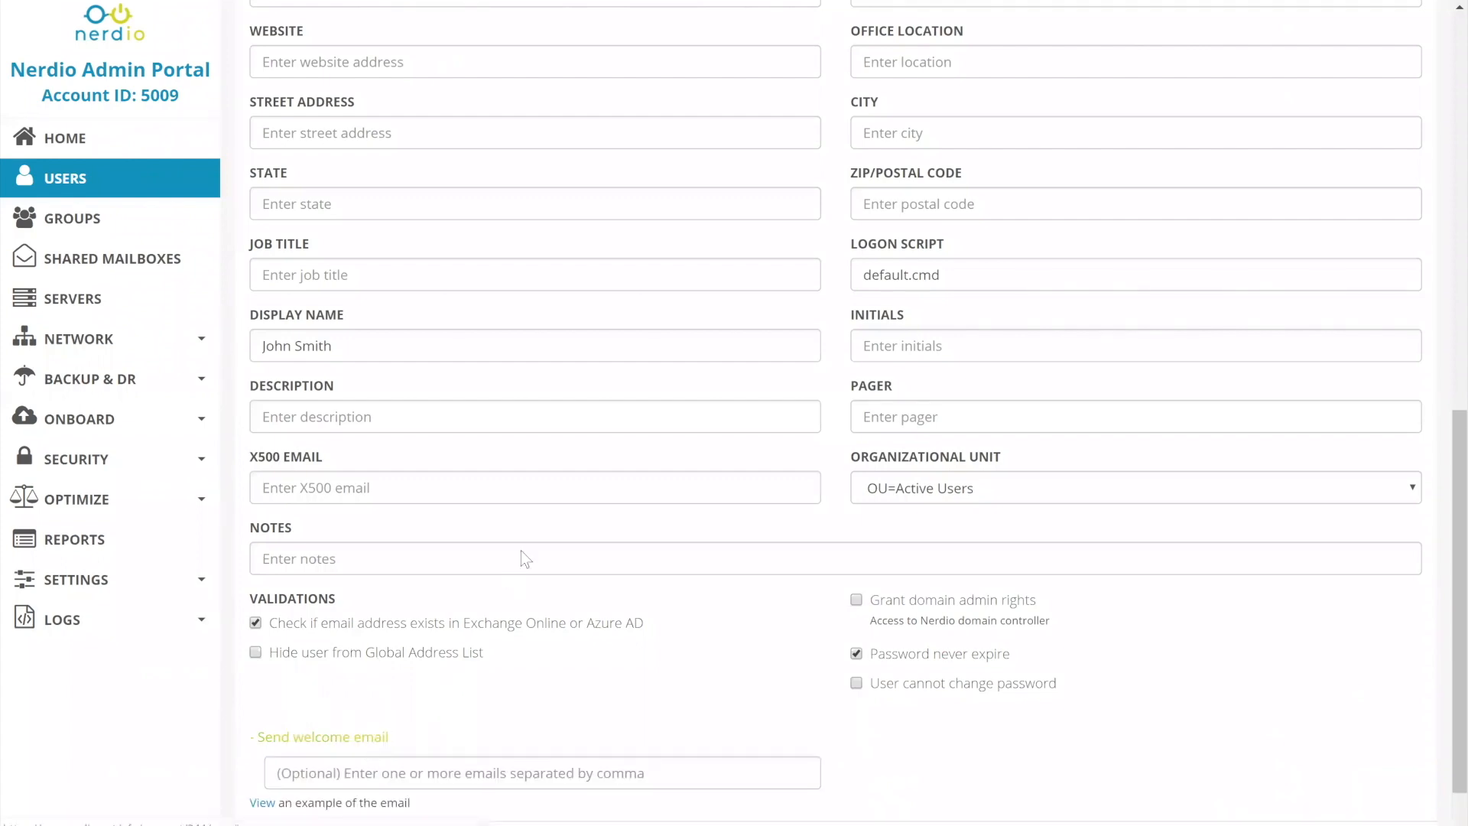
pyautogui.scroll(-1, 520, 551)
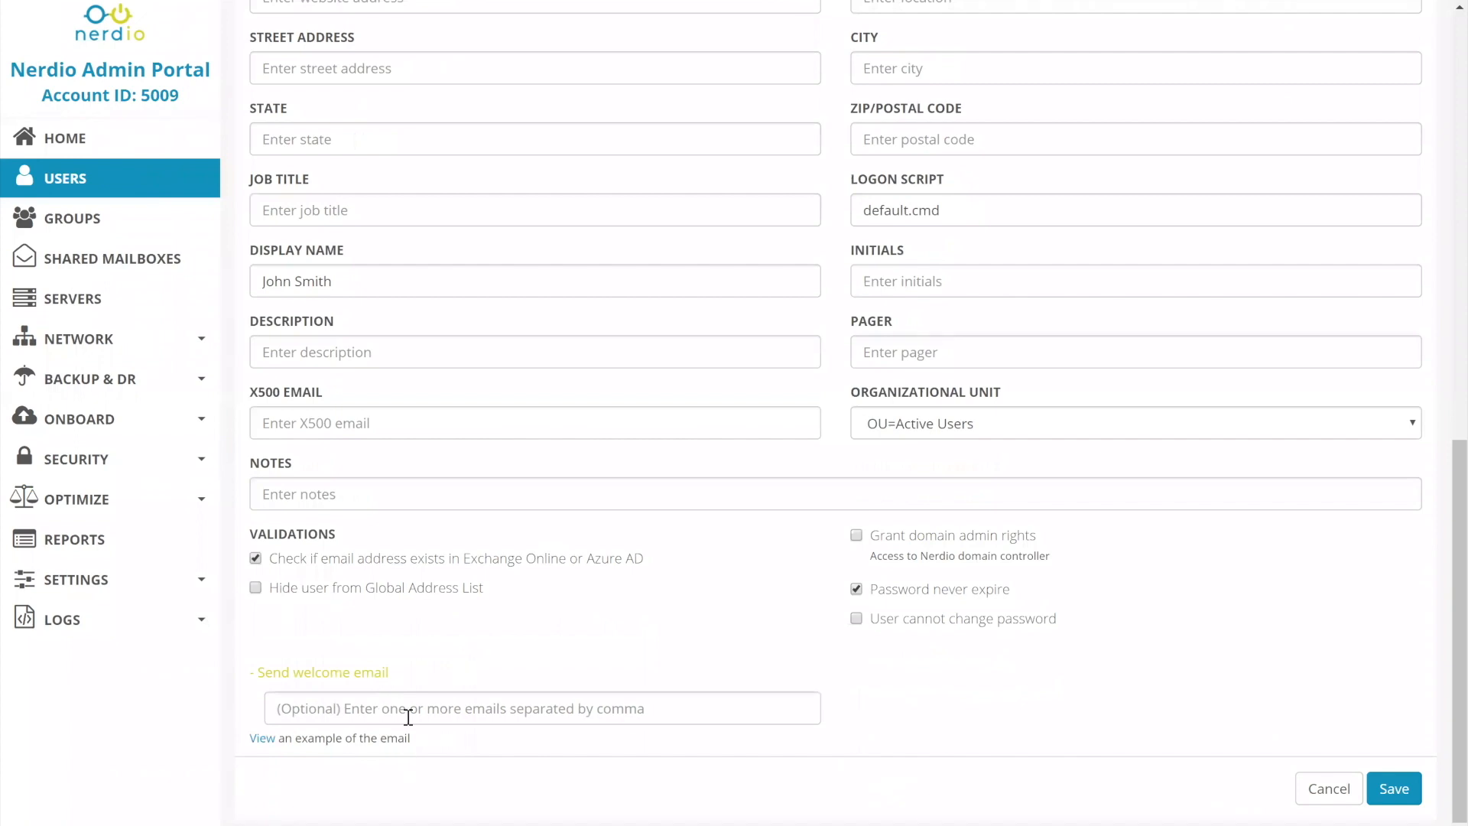
pyautogui.click(408, 716)
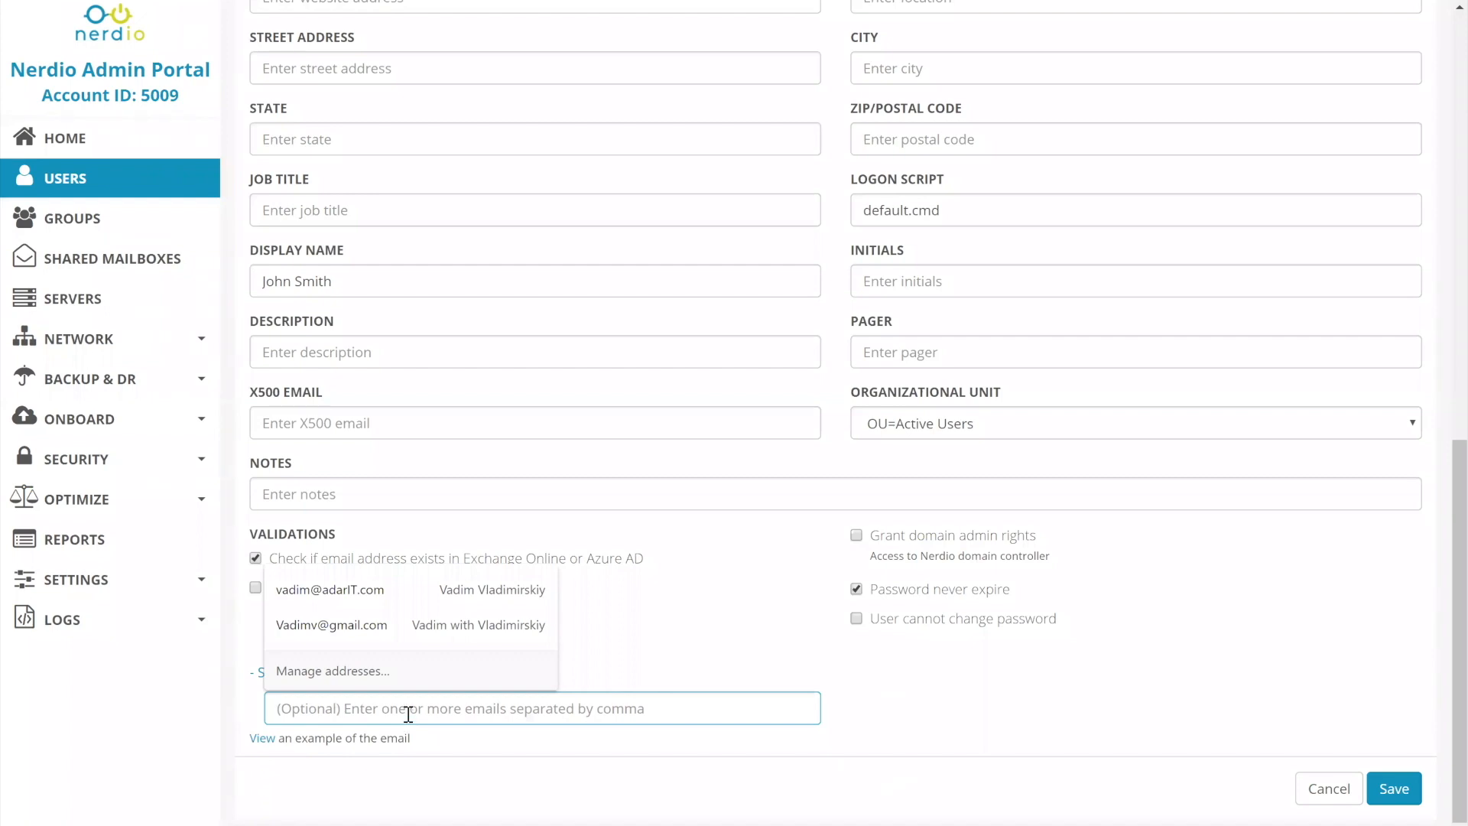
# View the example welcome email and examine its login details and server information.
pyautogui.click(263, 738)
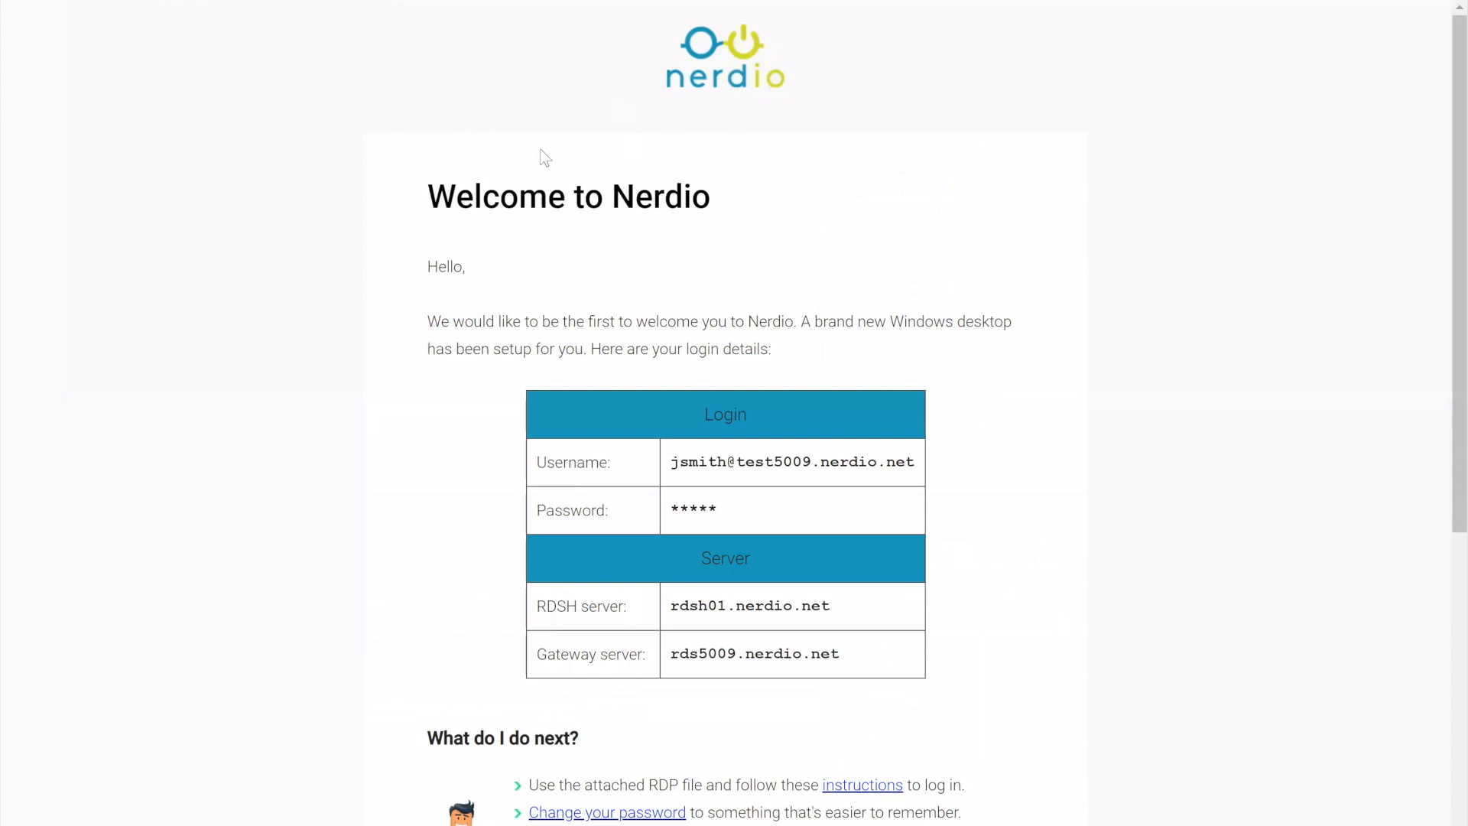
pyautogui.scroll(-6, 924, 436)
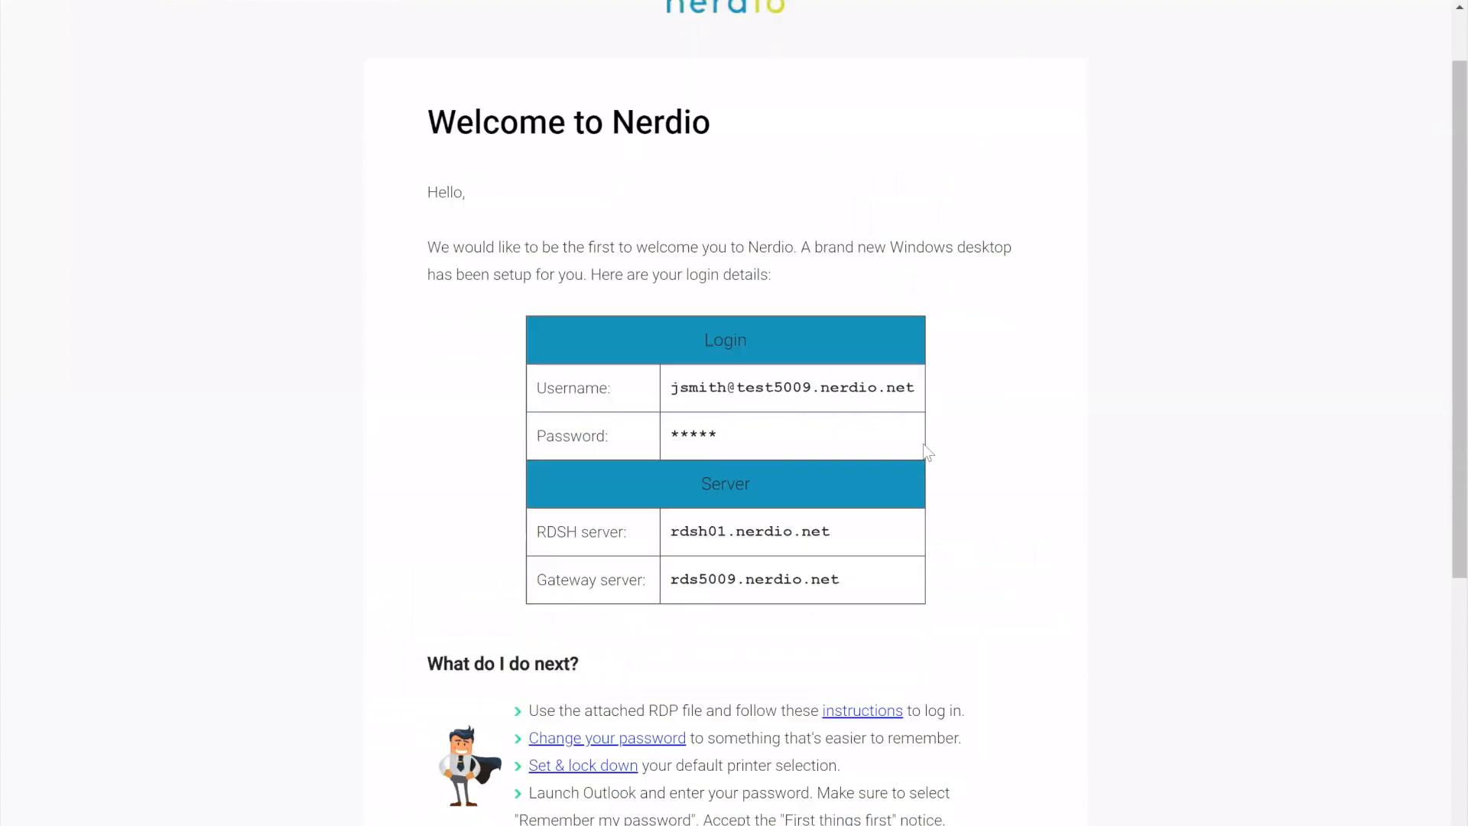
pyautogui.scroll(5, 707, 396)
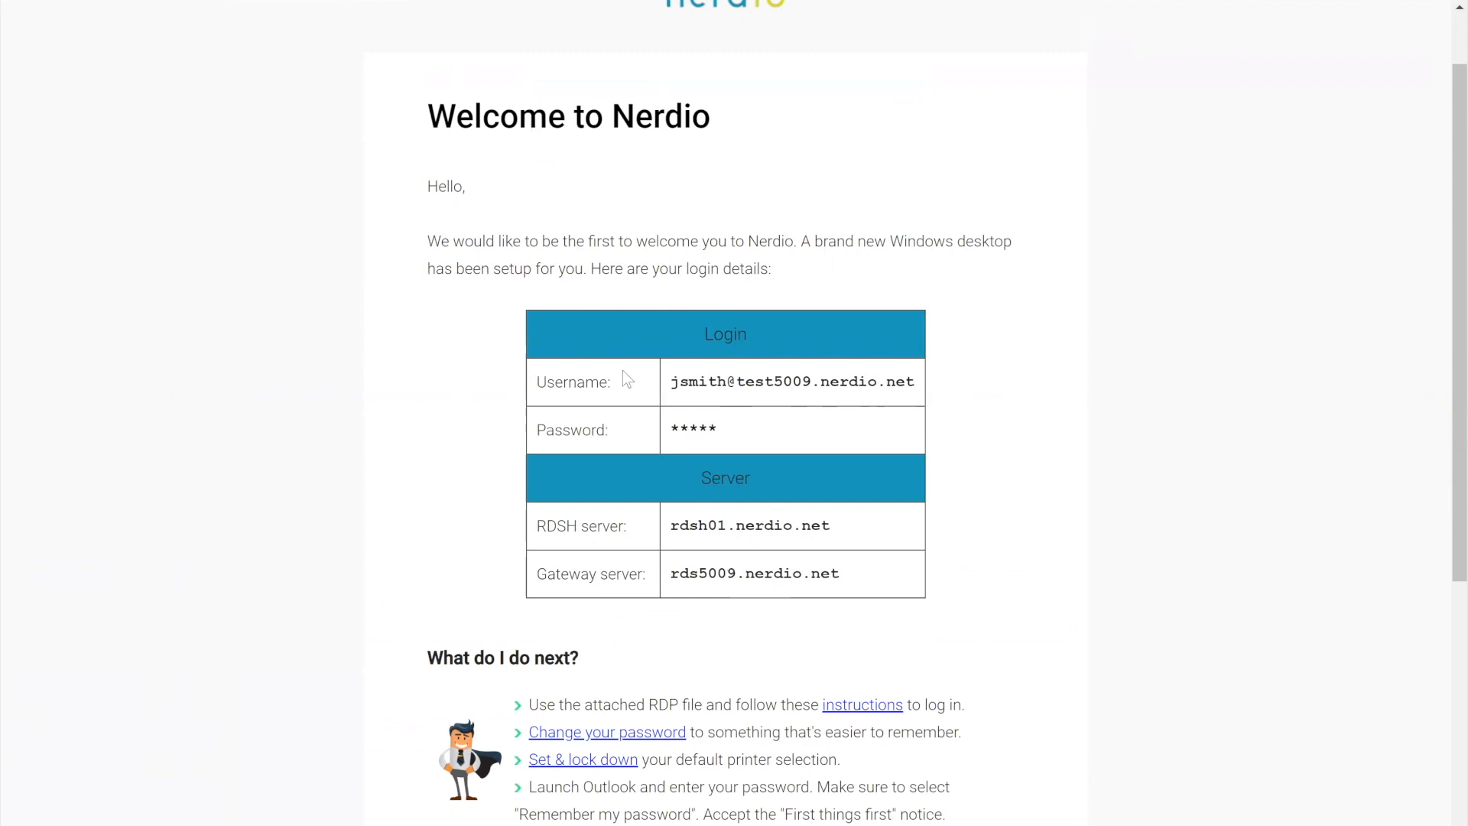
pyautogui.moveTo(695, 471); pyautogui.dragTo(844, 589)
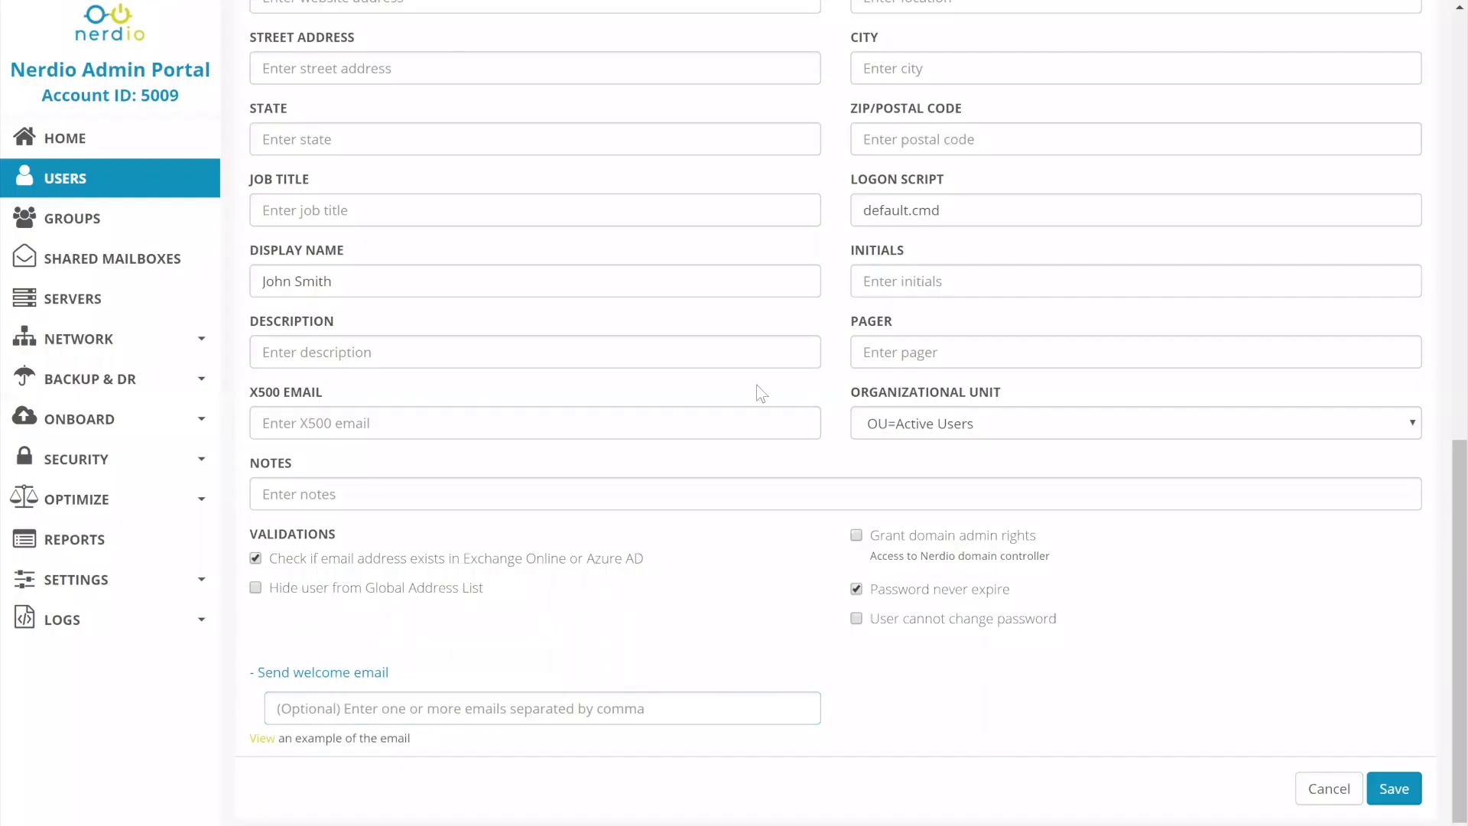
# Set the new user's desktop option to None and check the welcome email section for that choice.
pyautogui.scroll(5, 755, 384)
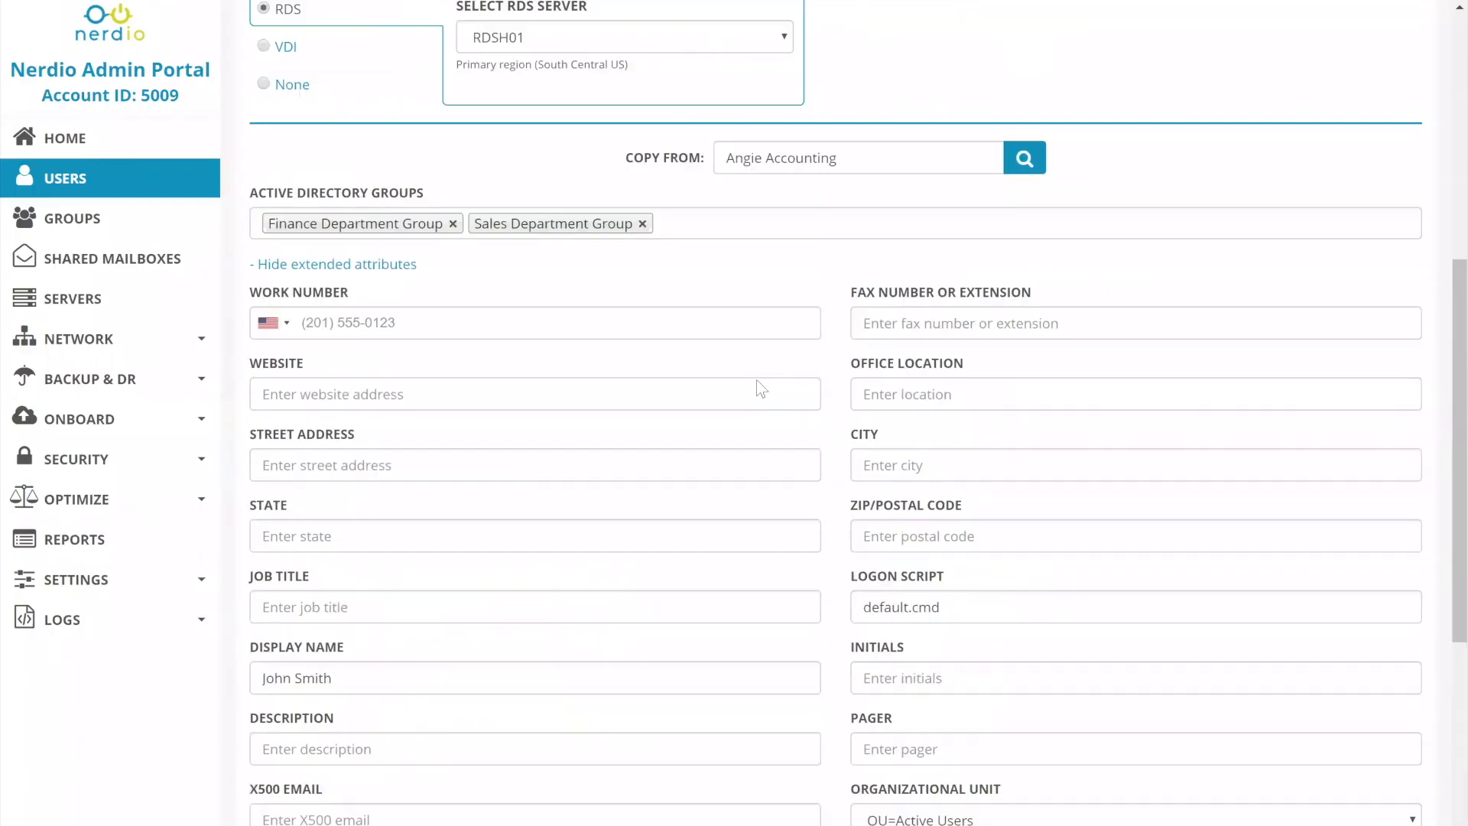
pyautogui.scroll(7, 761, 389)
pyautogui.click(340, 622)
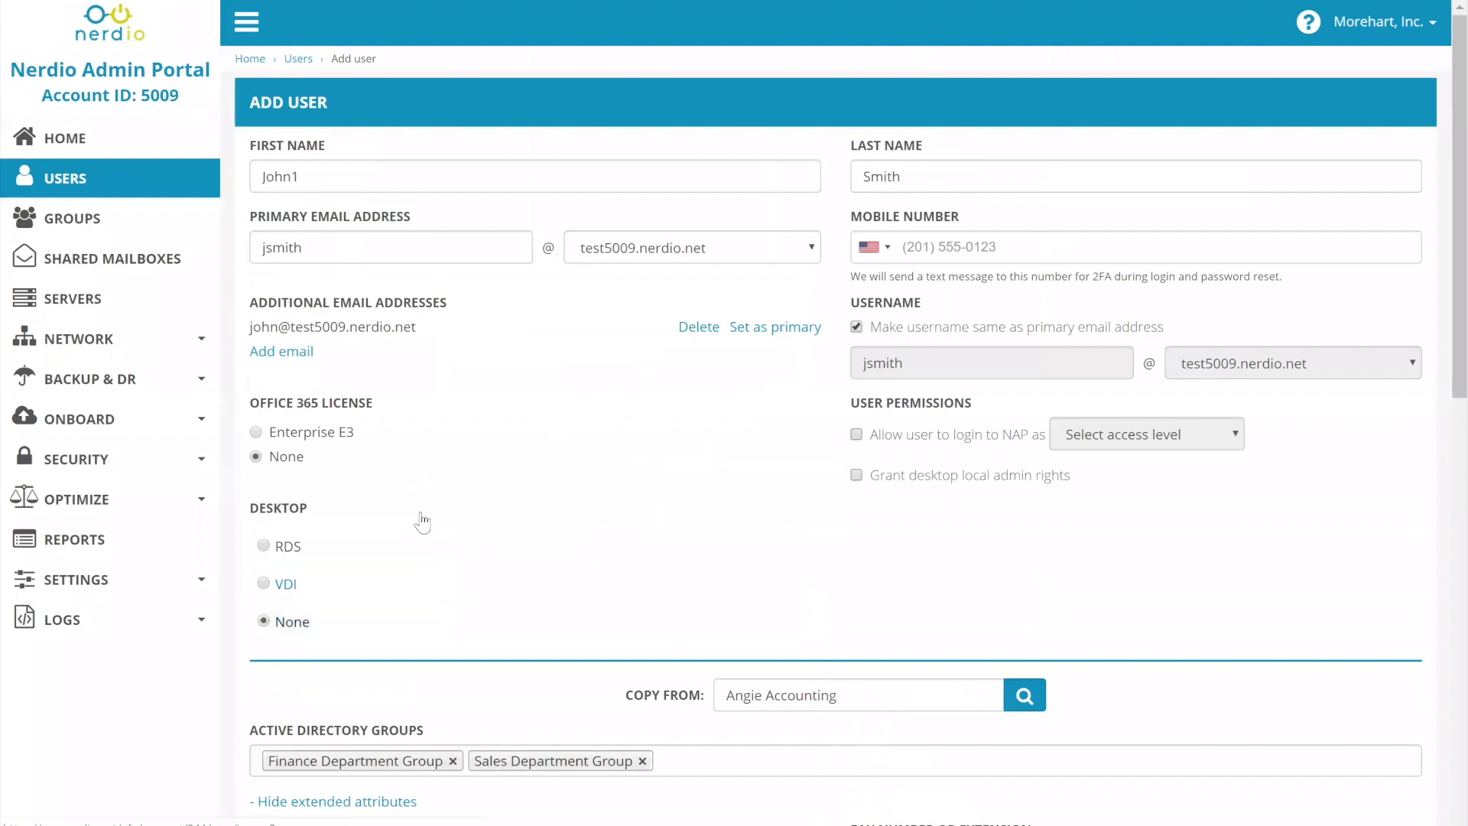
pyautogui.scroll(-10, 665, 393)
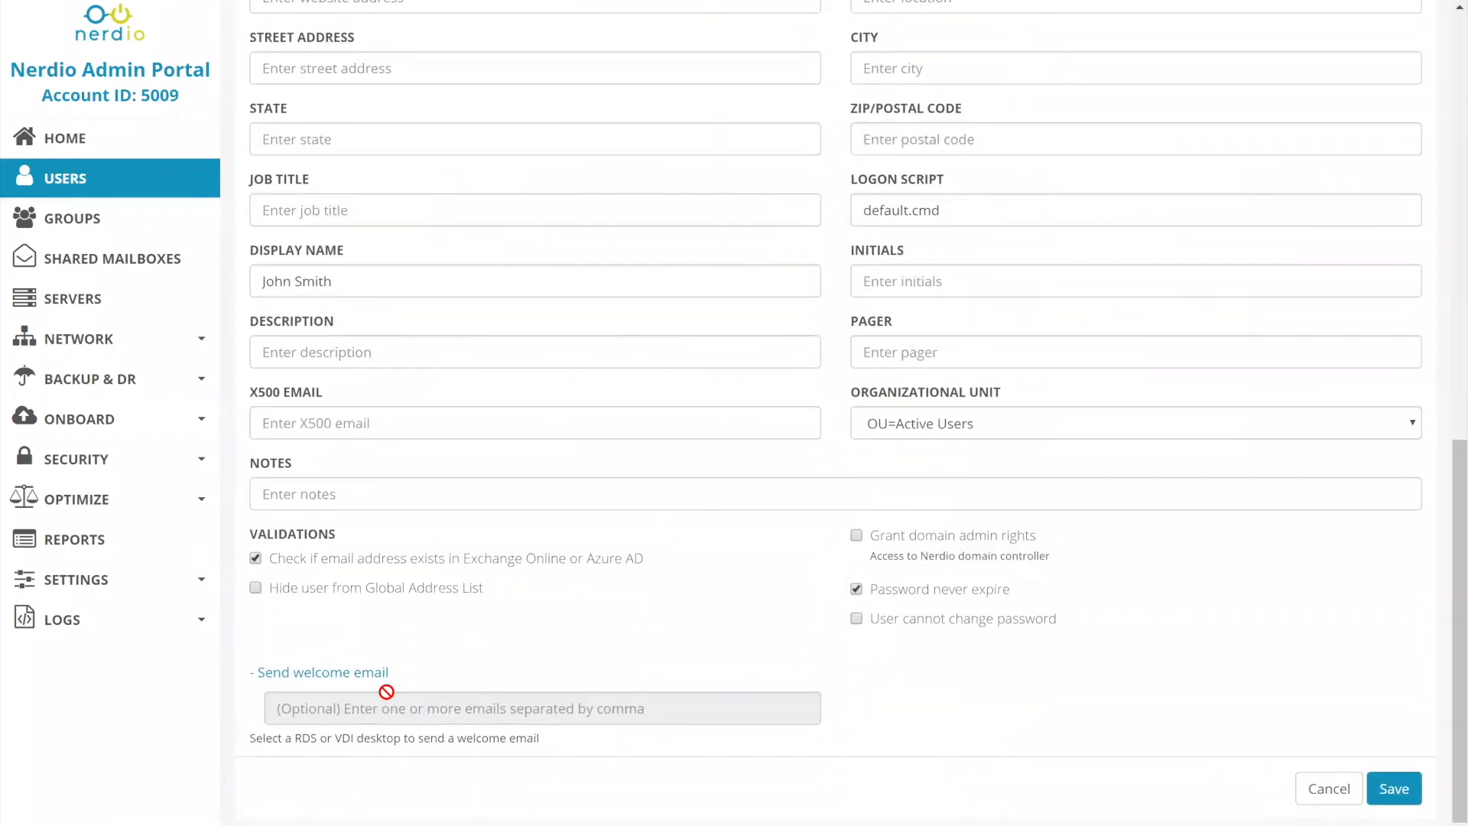
pyautogui.click(323, 672)
# Discard the new-user form without saving and return to the user list.
pyautogui.scroll(10, 667, 305)
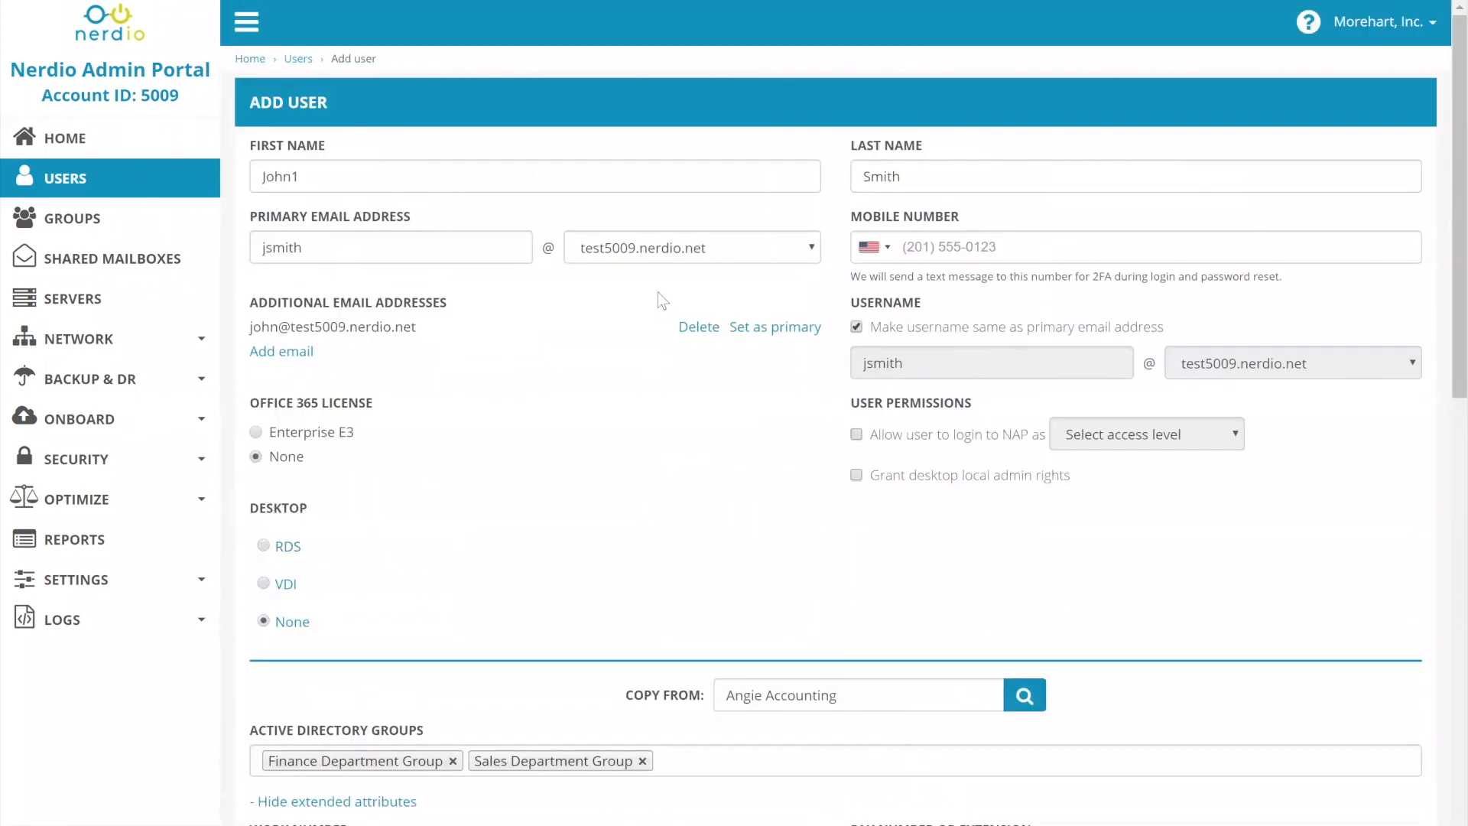
pyautogui.scroll(-10, 661, 286)
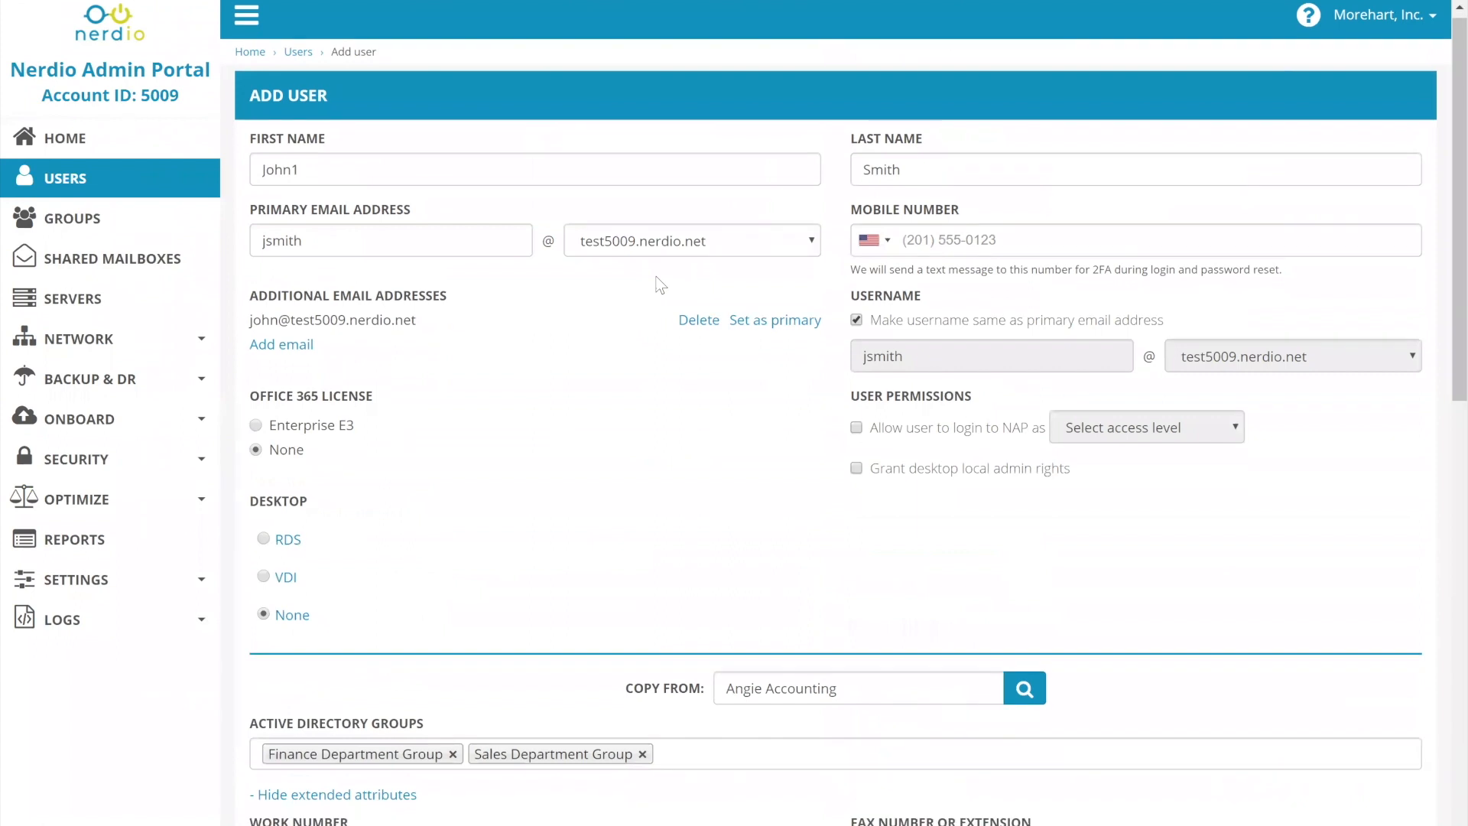
pyautogui.click(1330, 790)
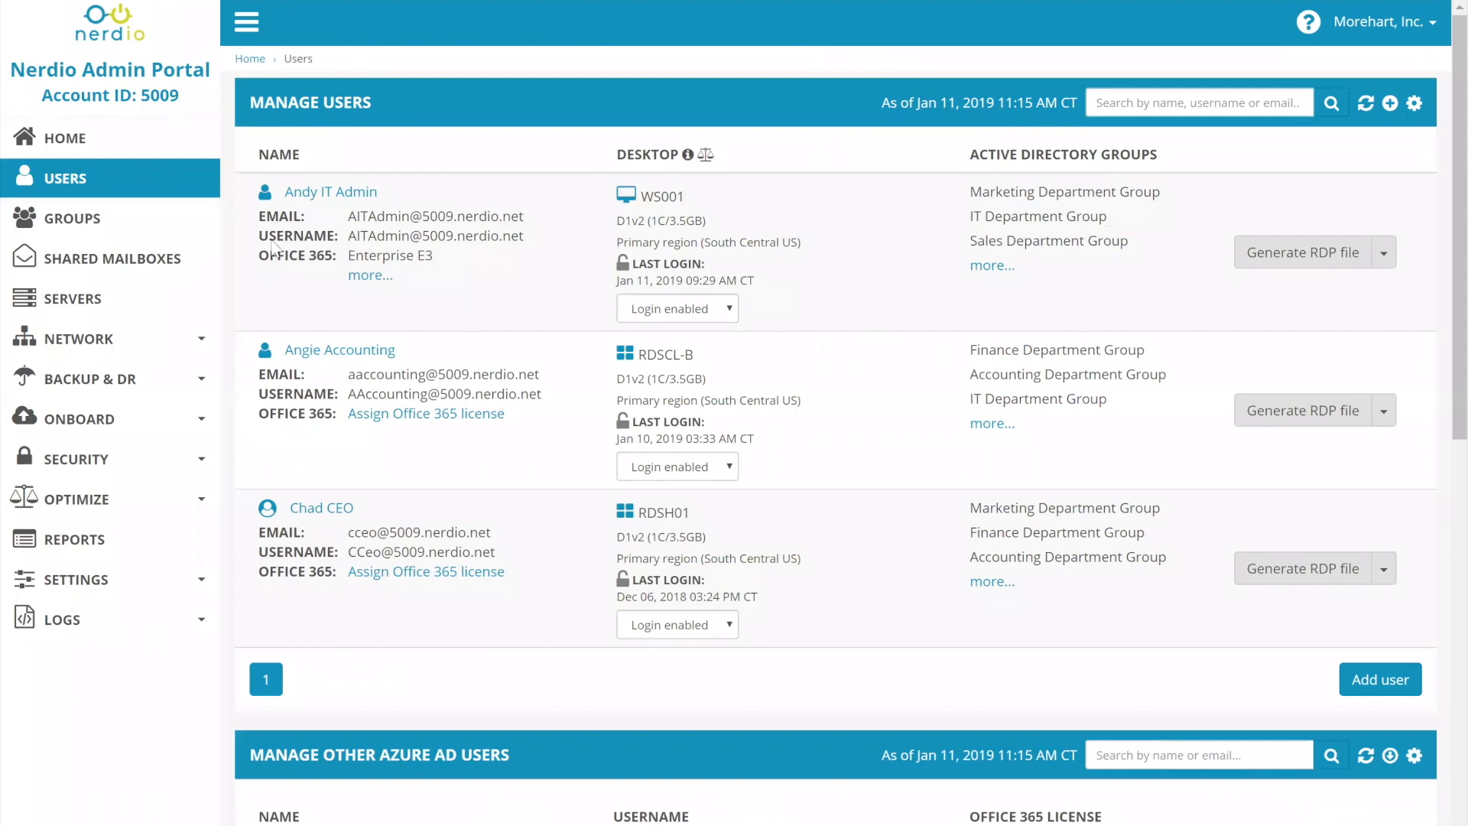
# Review the IT admin user's settings, including the extended attributes and mail options, and leave the edit form without saving.
pyautogui.click(321, 193)
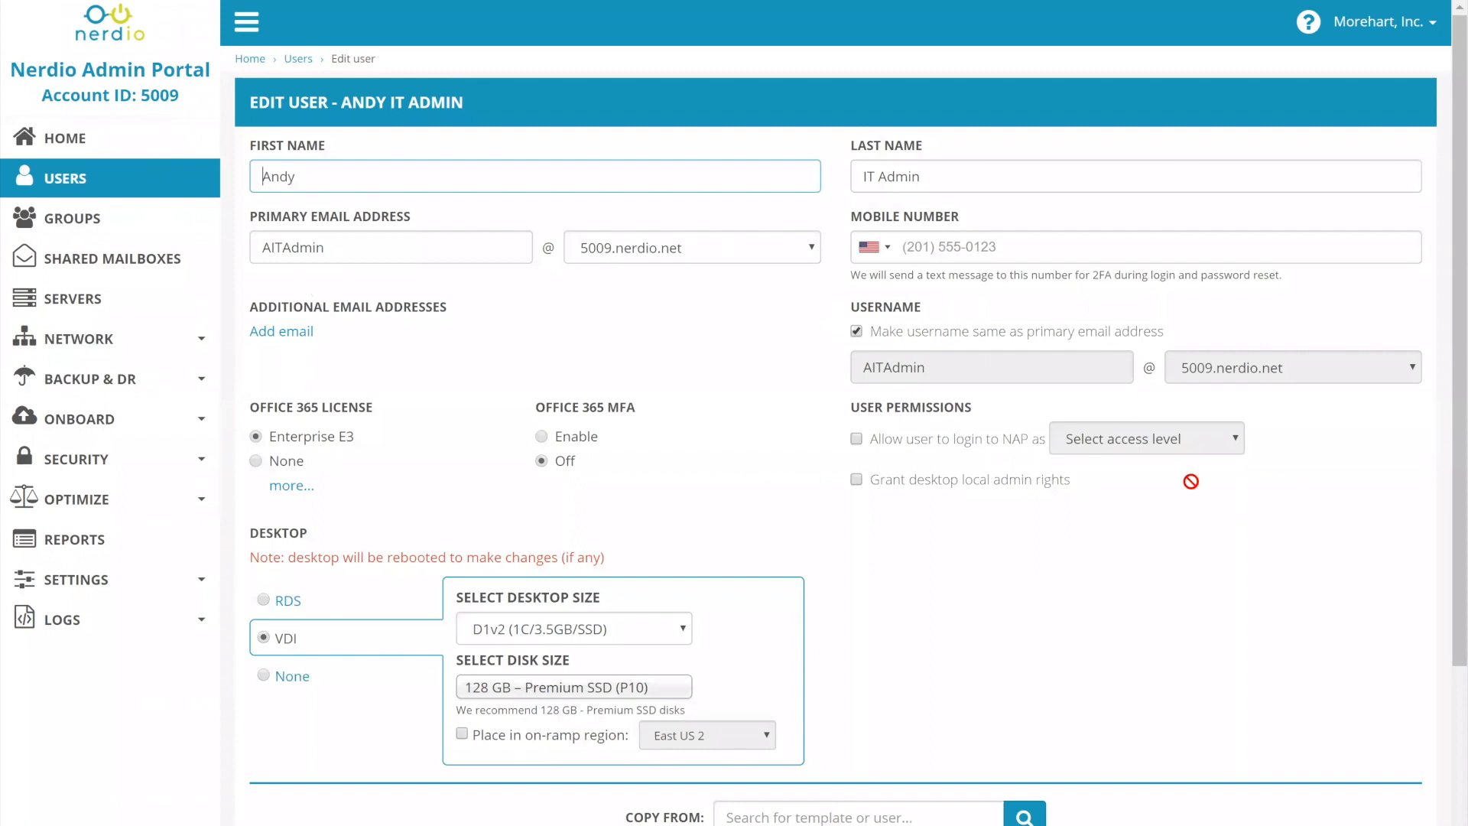
pyautogui.scroll(-3, 1231, 459)
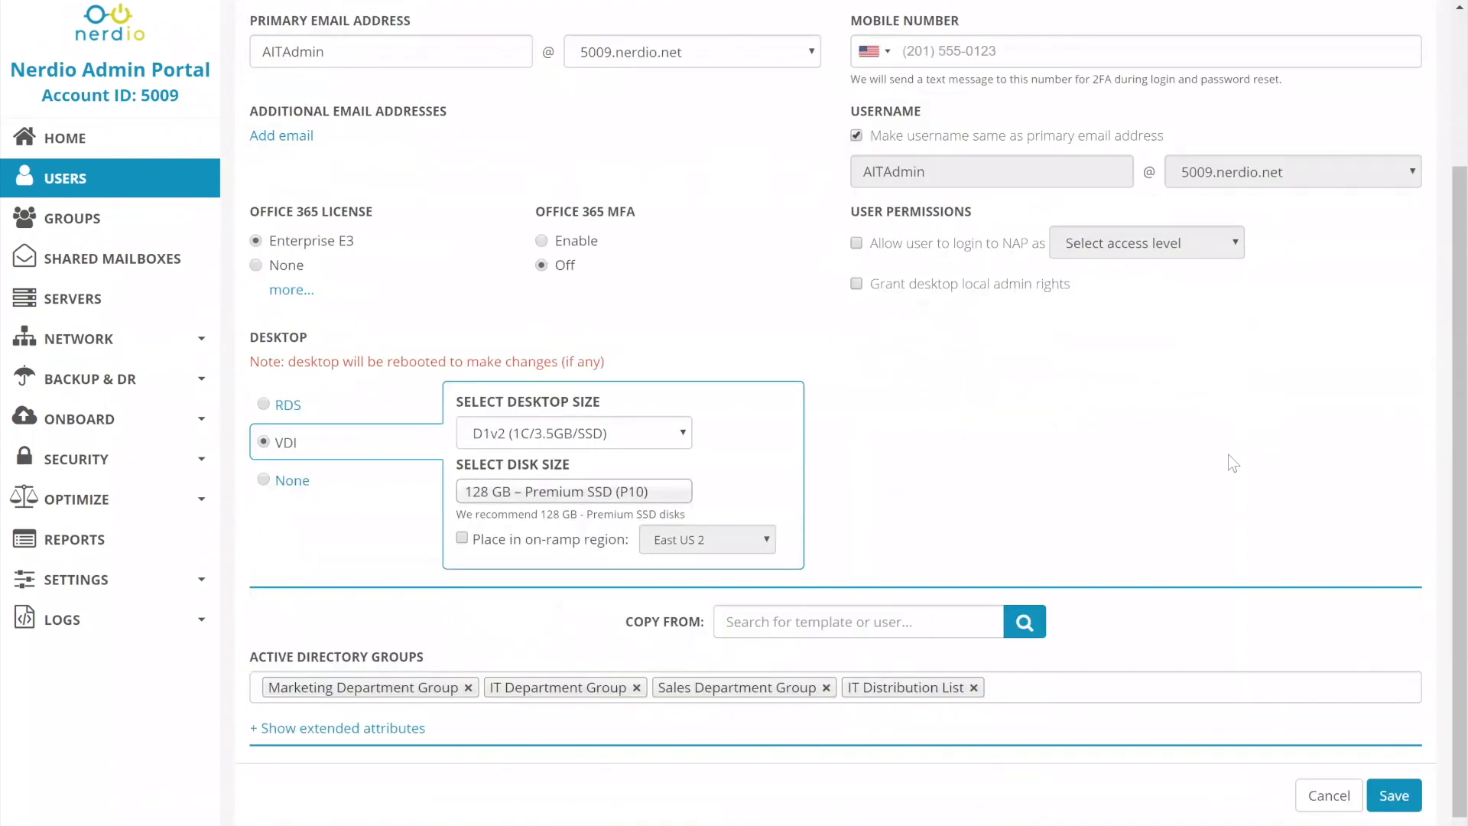
pyautogui.scroll(-1, 1228, 454)
pyautogui.click(403, 736)
pyautogui.scroll(-10, 877, 502)
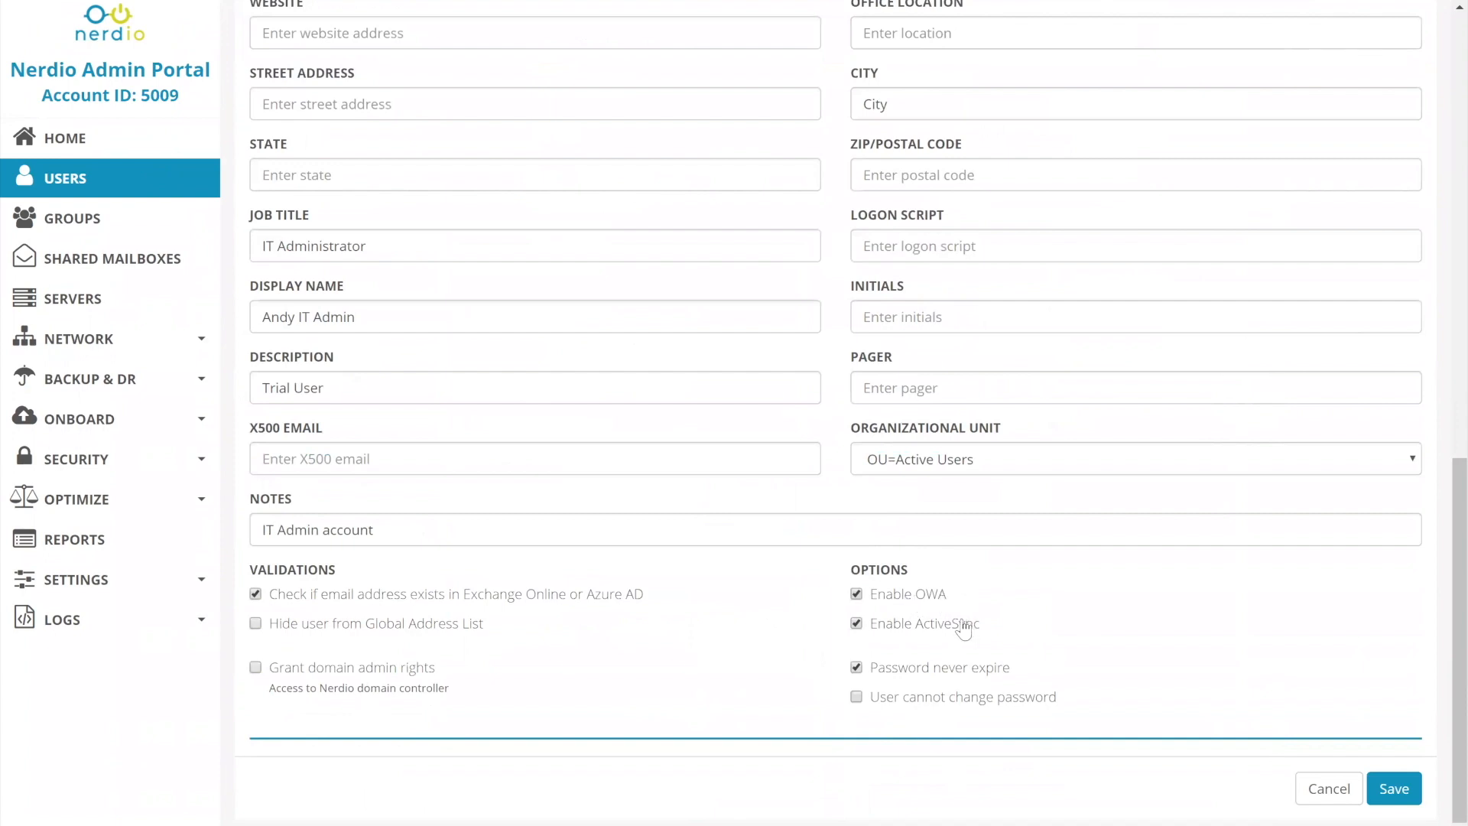
pyautogui.scroll(15, 826, 531)
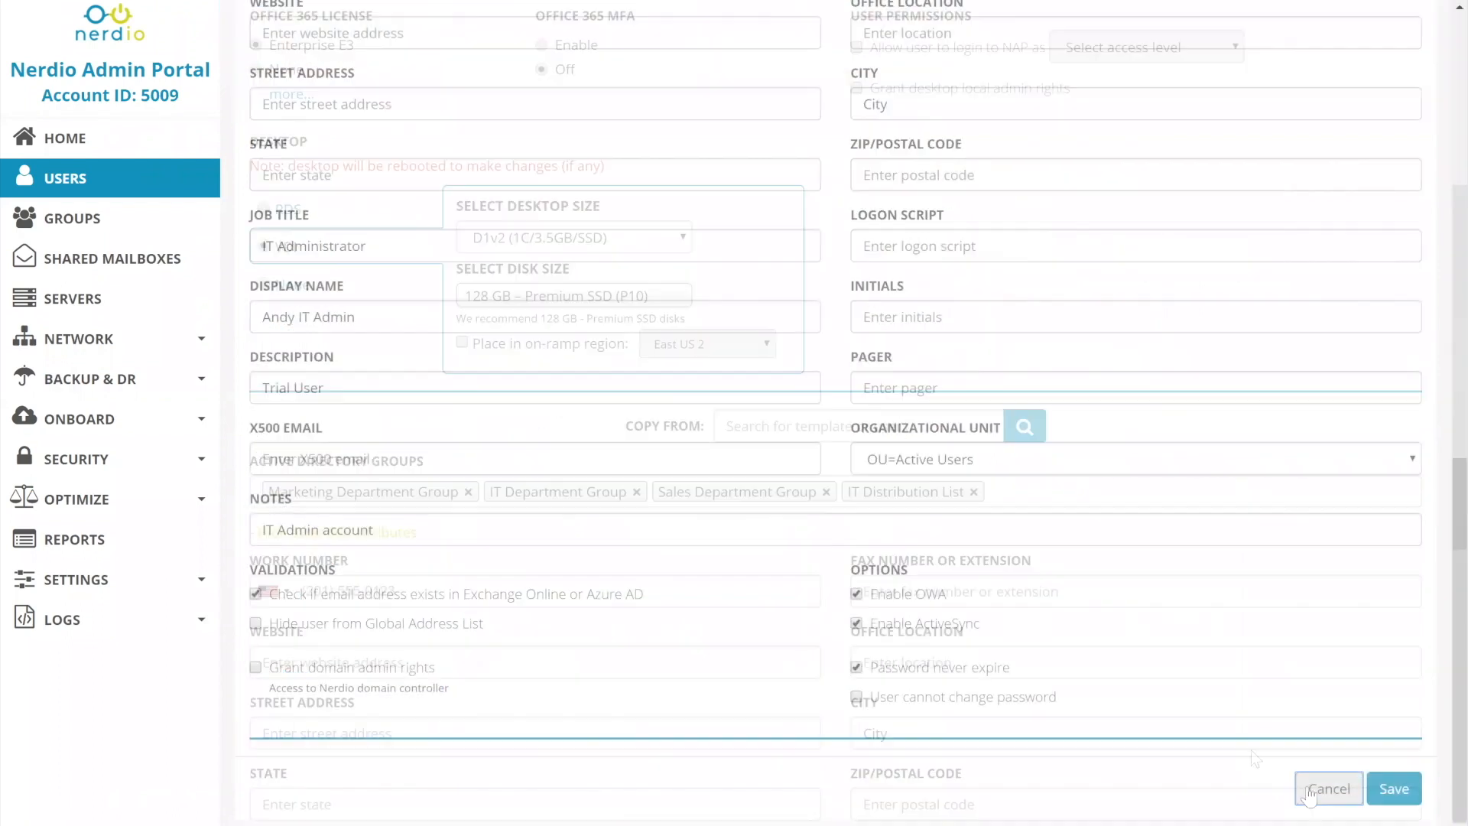
pyautogui.click(1304, 785)
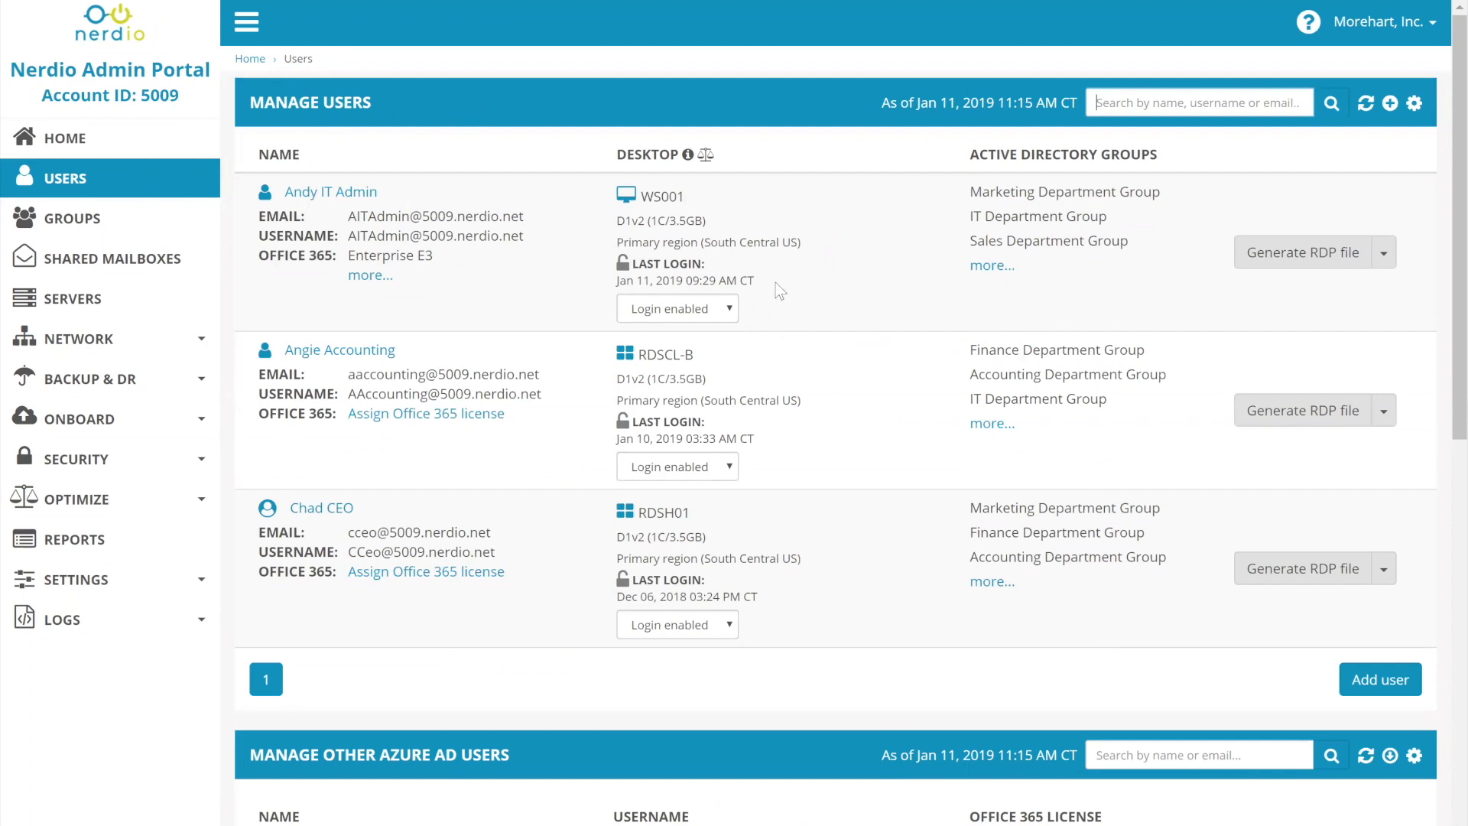
# Set the IT admin user's desktop login to Login disabled and confirm disabling the user.
pyautogui.click(717, 310)
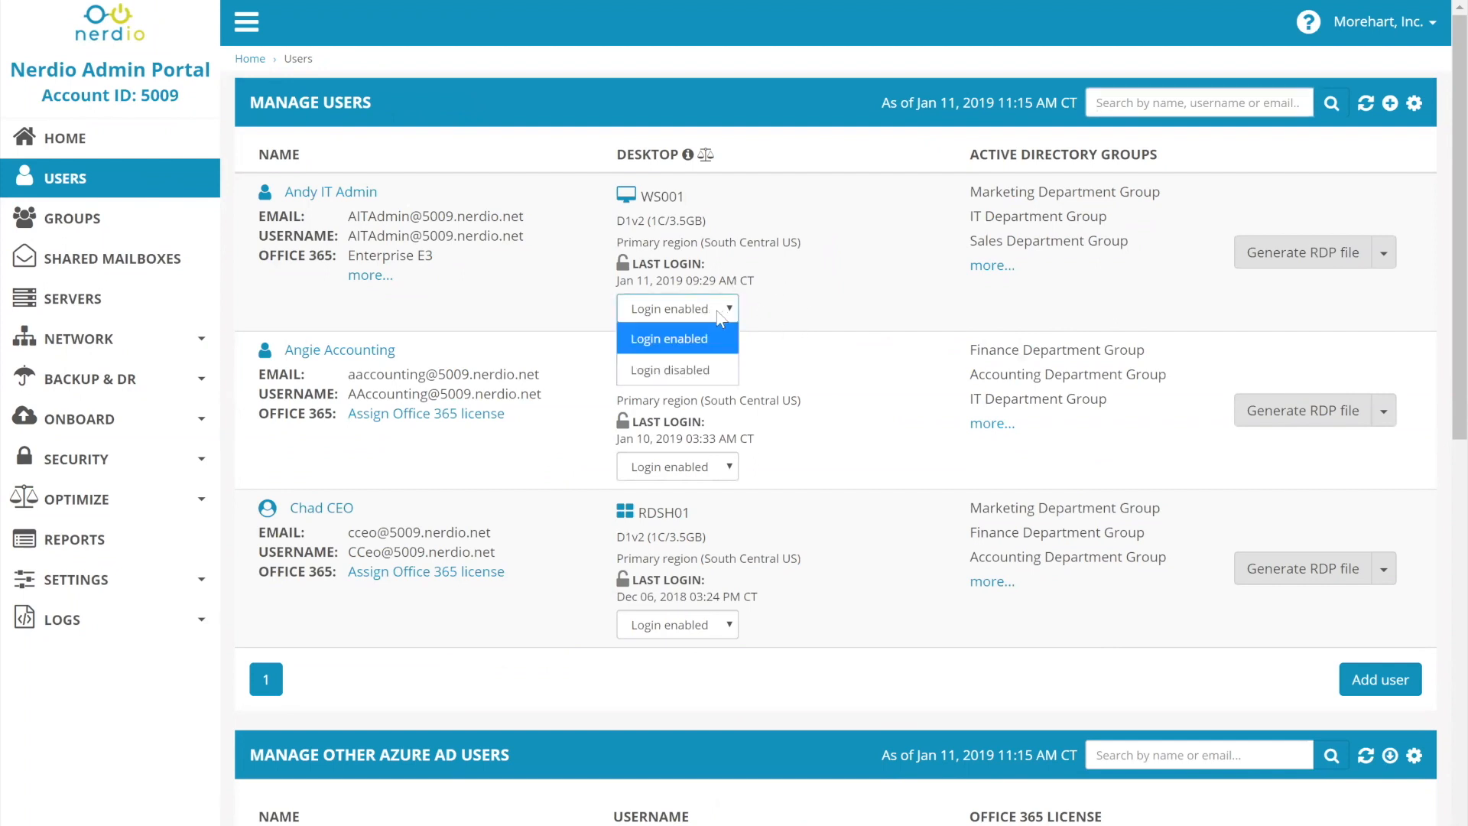
pyautogui.click(706, 378)
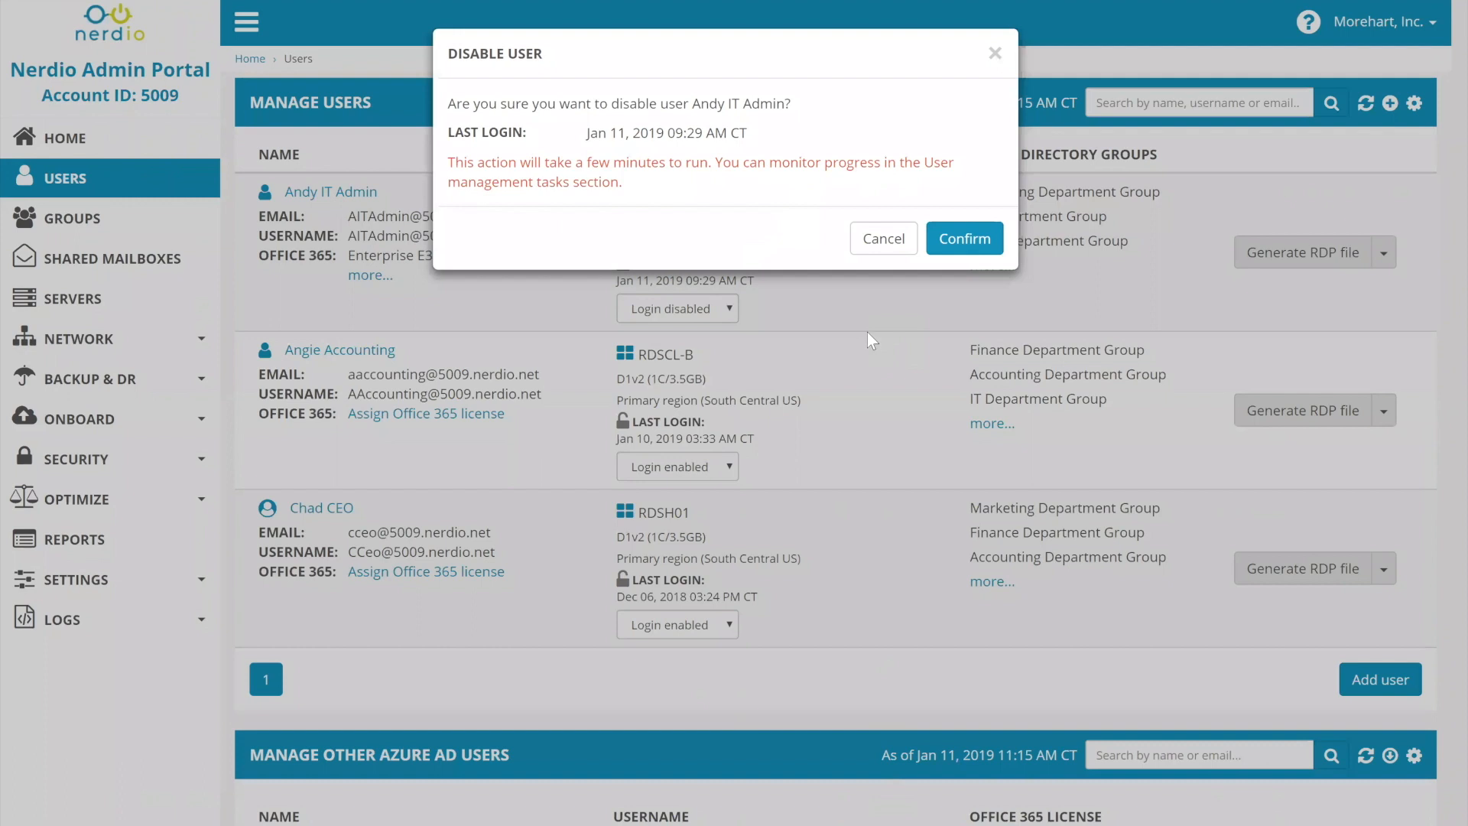
pyautogui.click(952, 242)
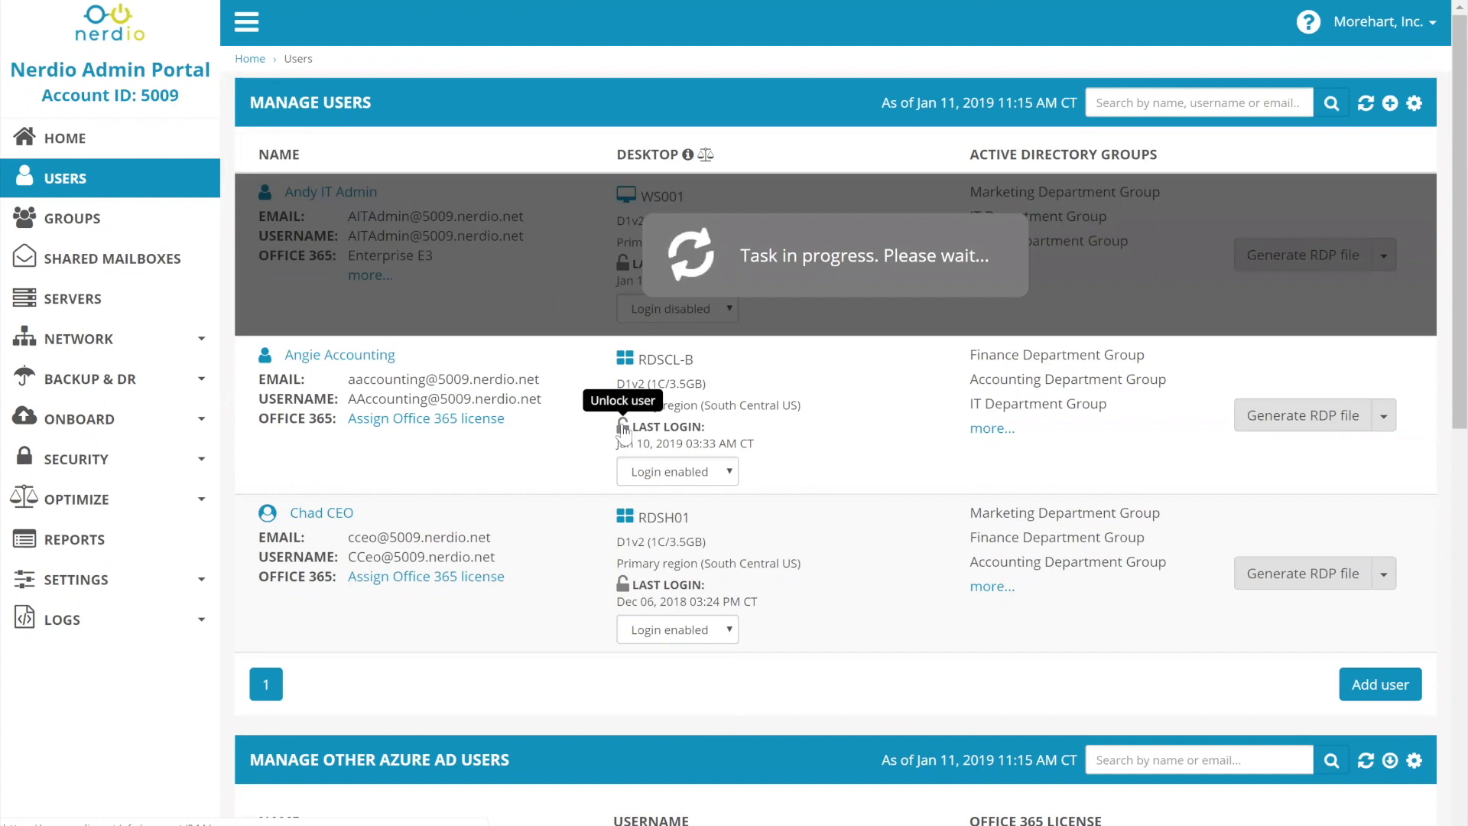
# Unlock the accounting user's account and check the progress of the user management tasks.
pyautogui.click(623, 428)
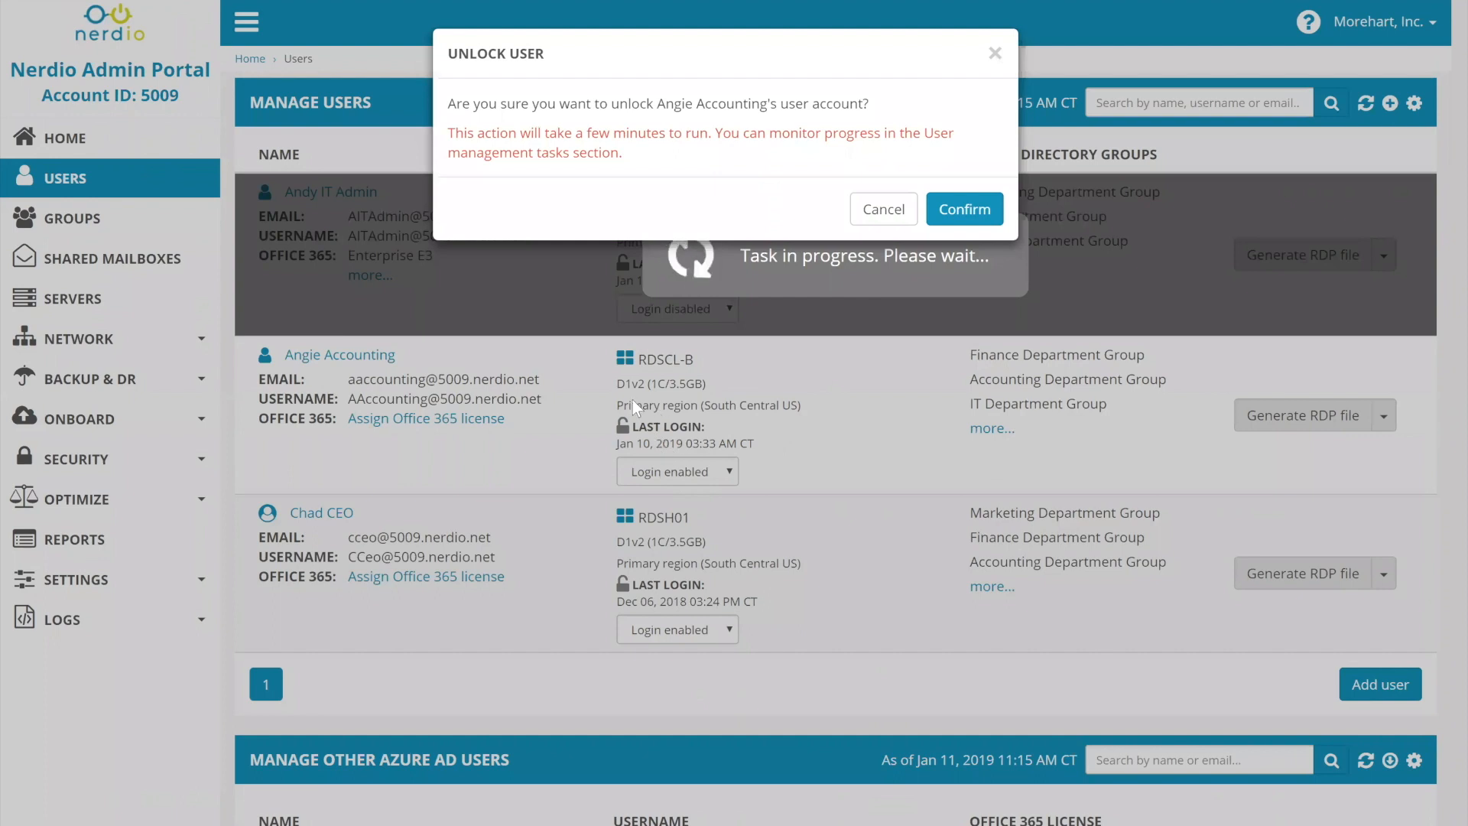
pyautogui.click(986, 224)
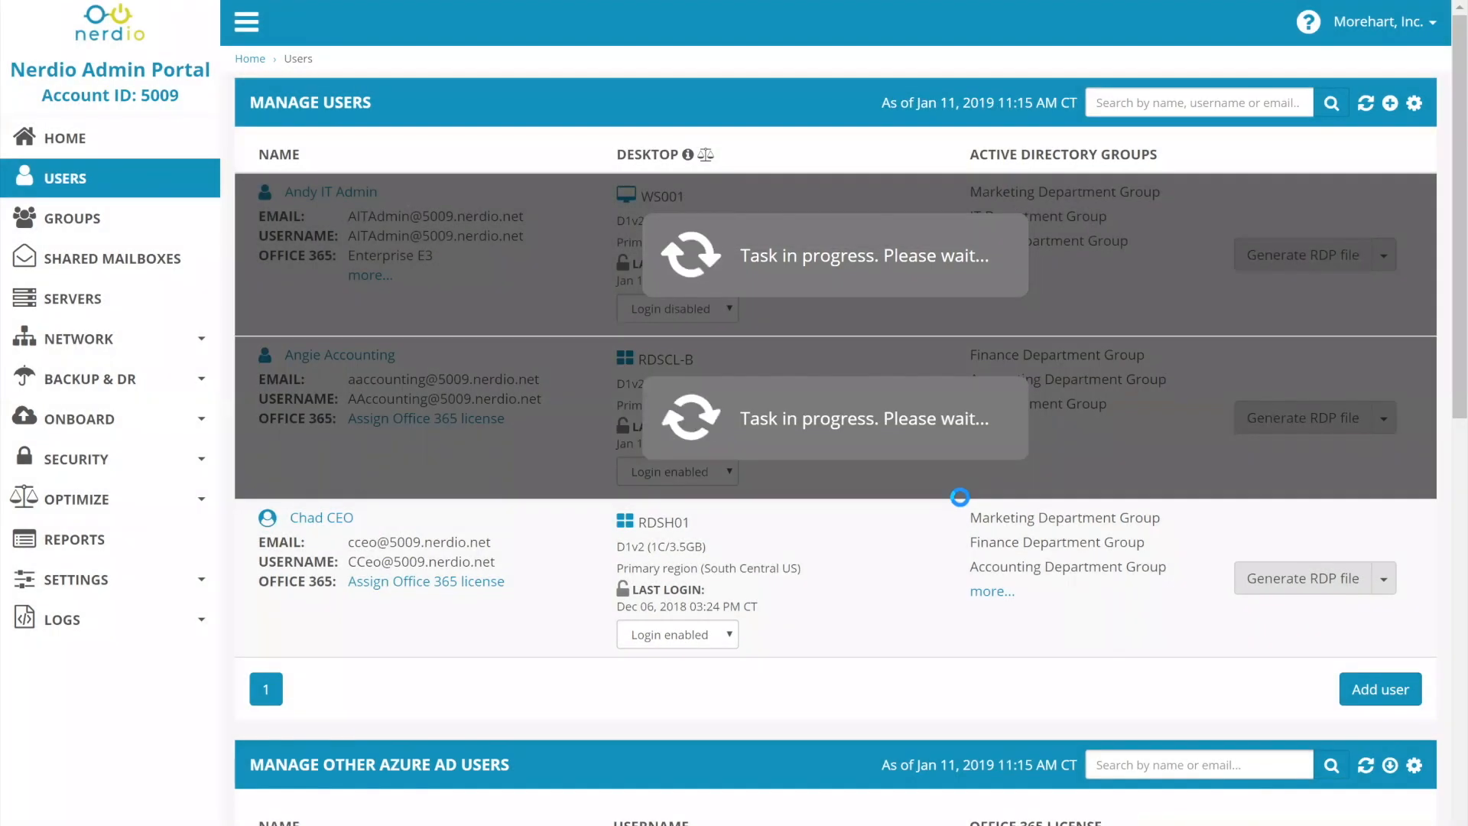
pyautogui.scroll(-9, 933, 516)
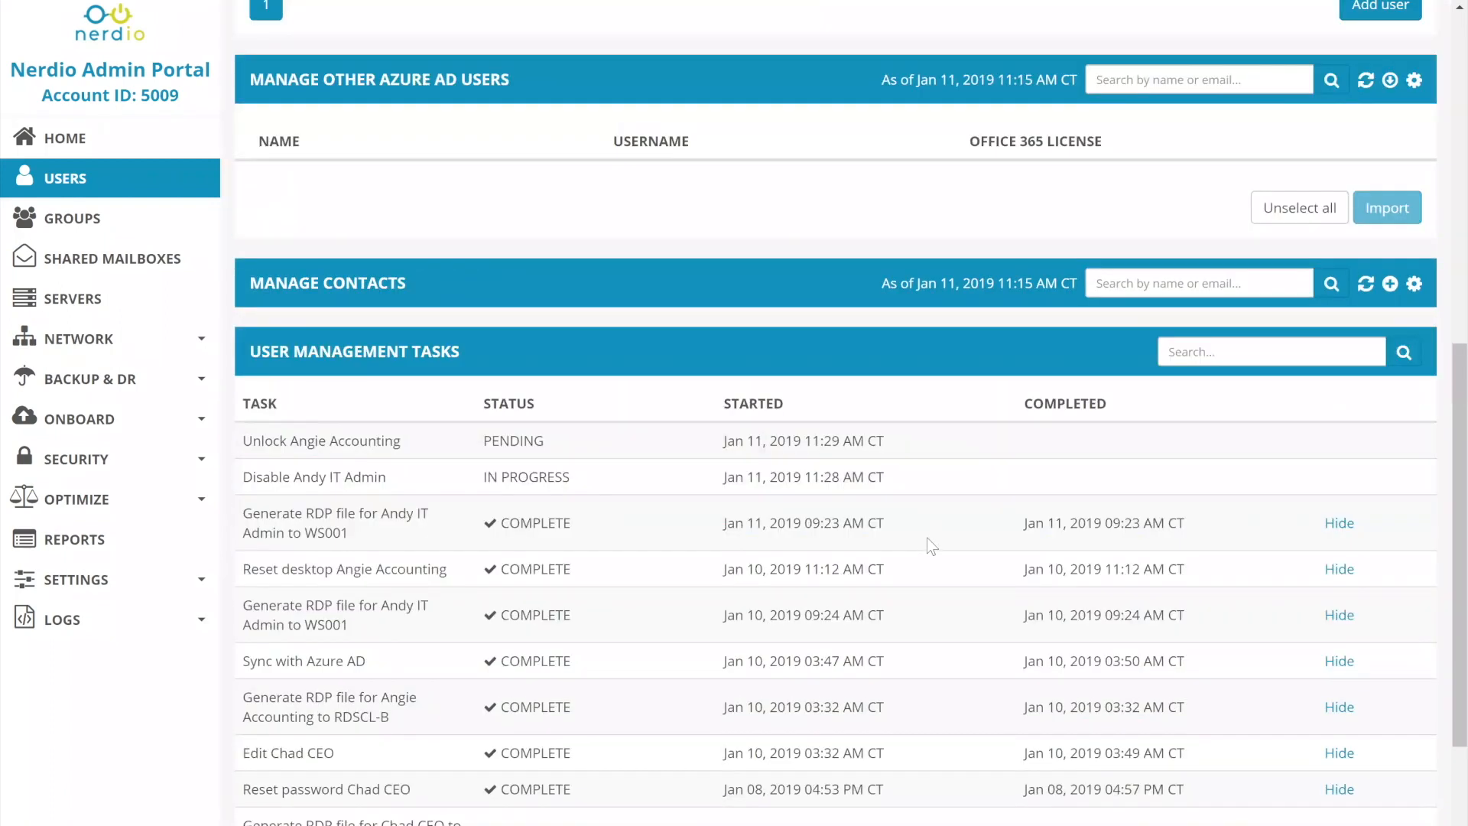
pyautogui.scroll(9, 926, 538)
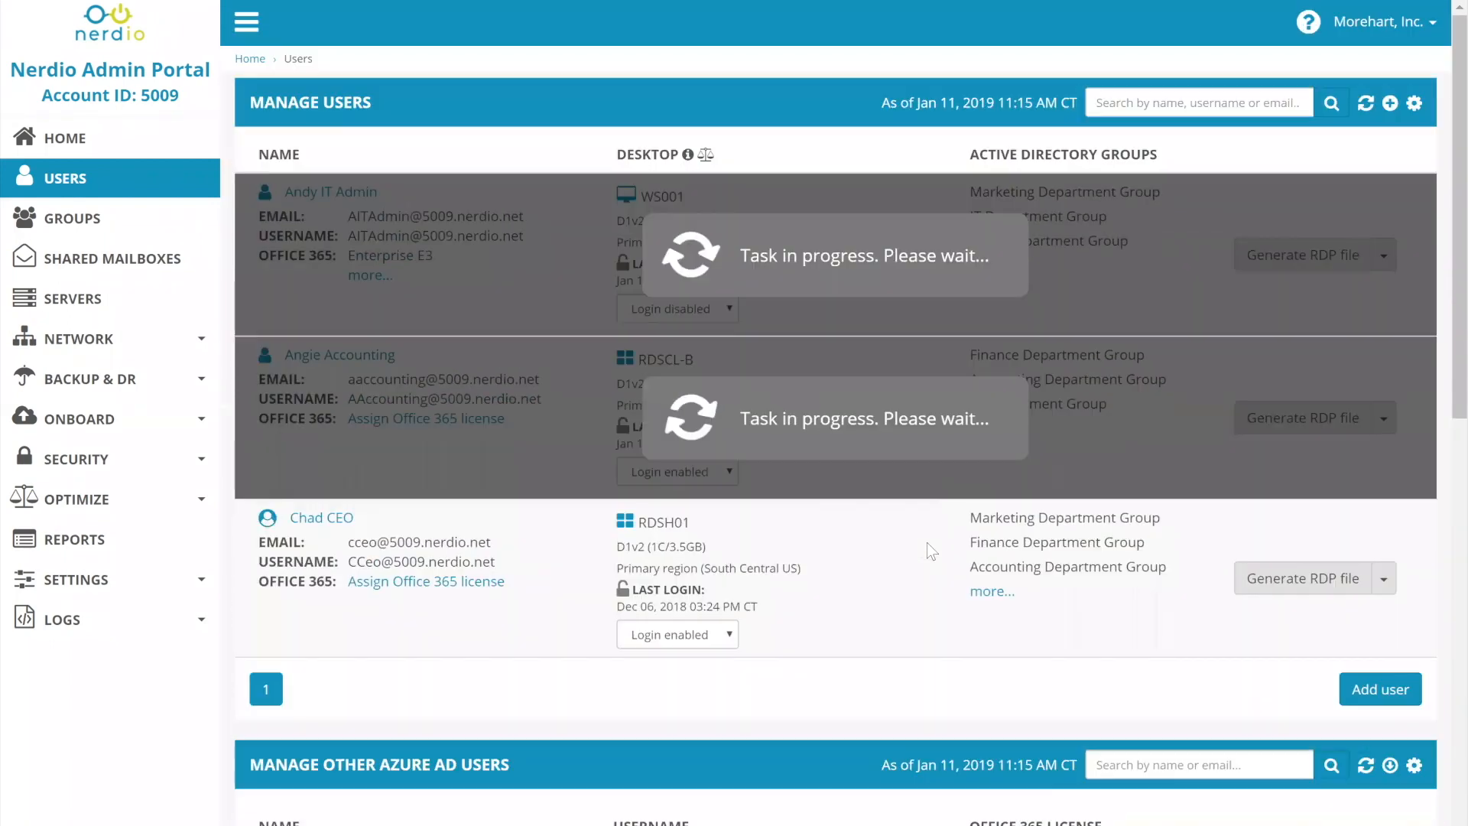
pyautogui.scroll(-8, 601, 682)
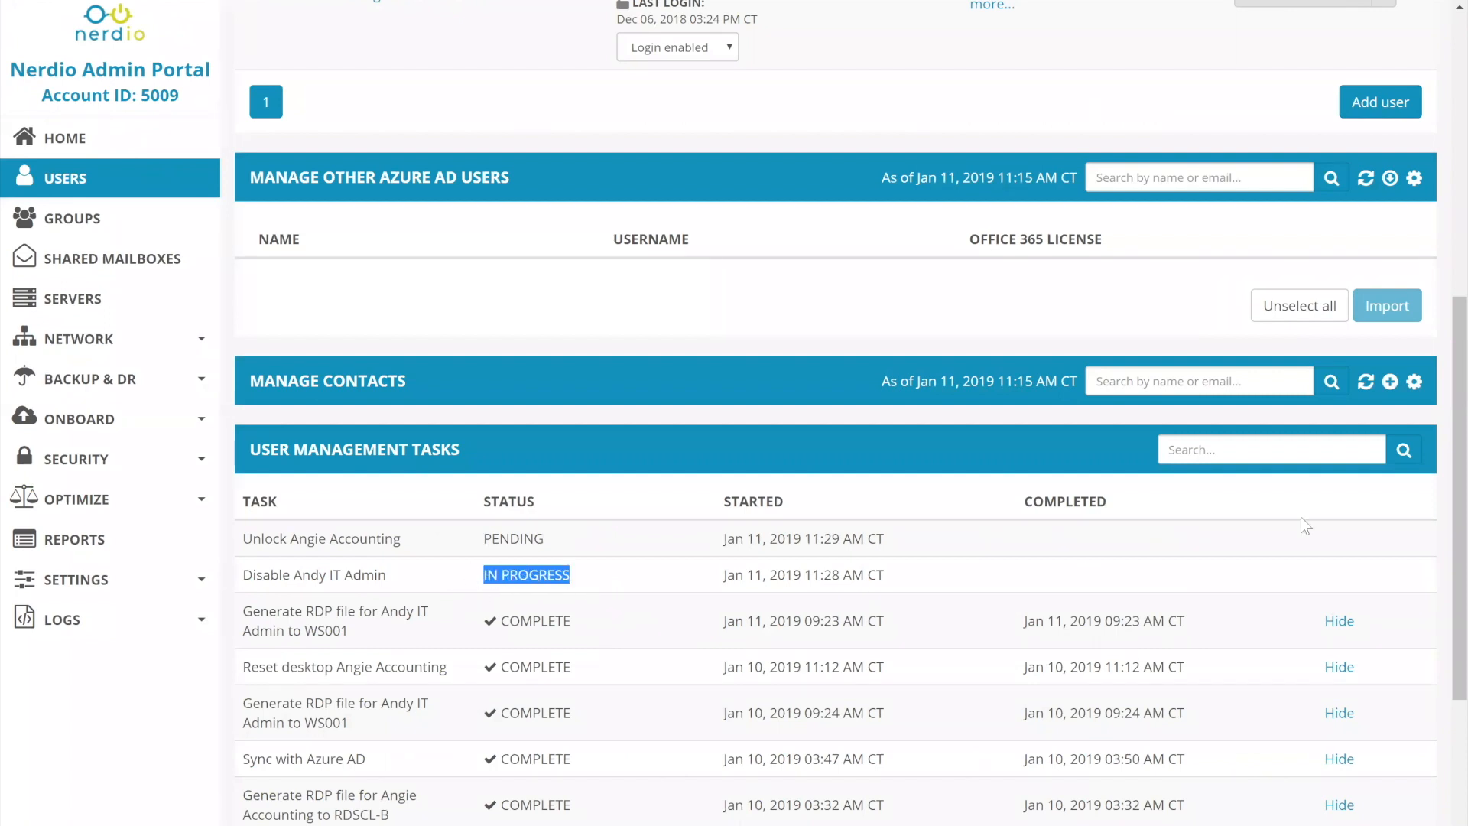
# Filter the user list to admin users only and view the CEO user's portal login permission.
pyautogui.scroll(8, 1306, 526)
pyautogui.click(1414, 102)
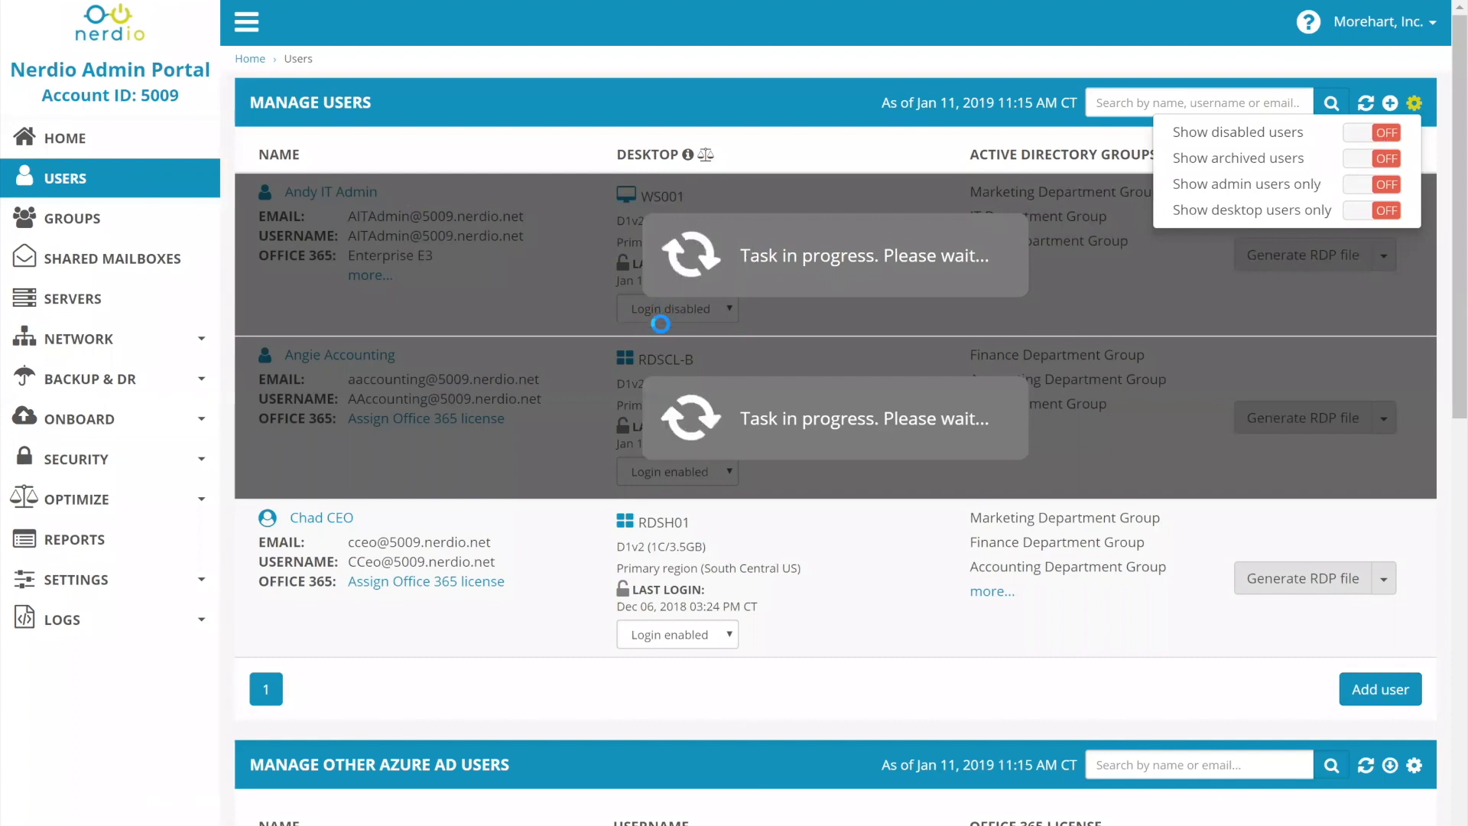
pyautogui.click(1387, 185)
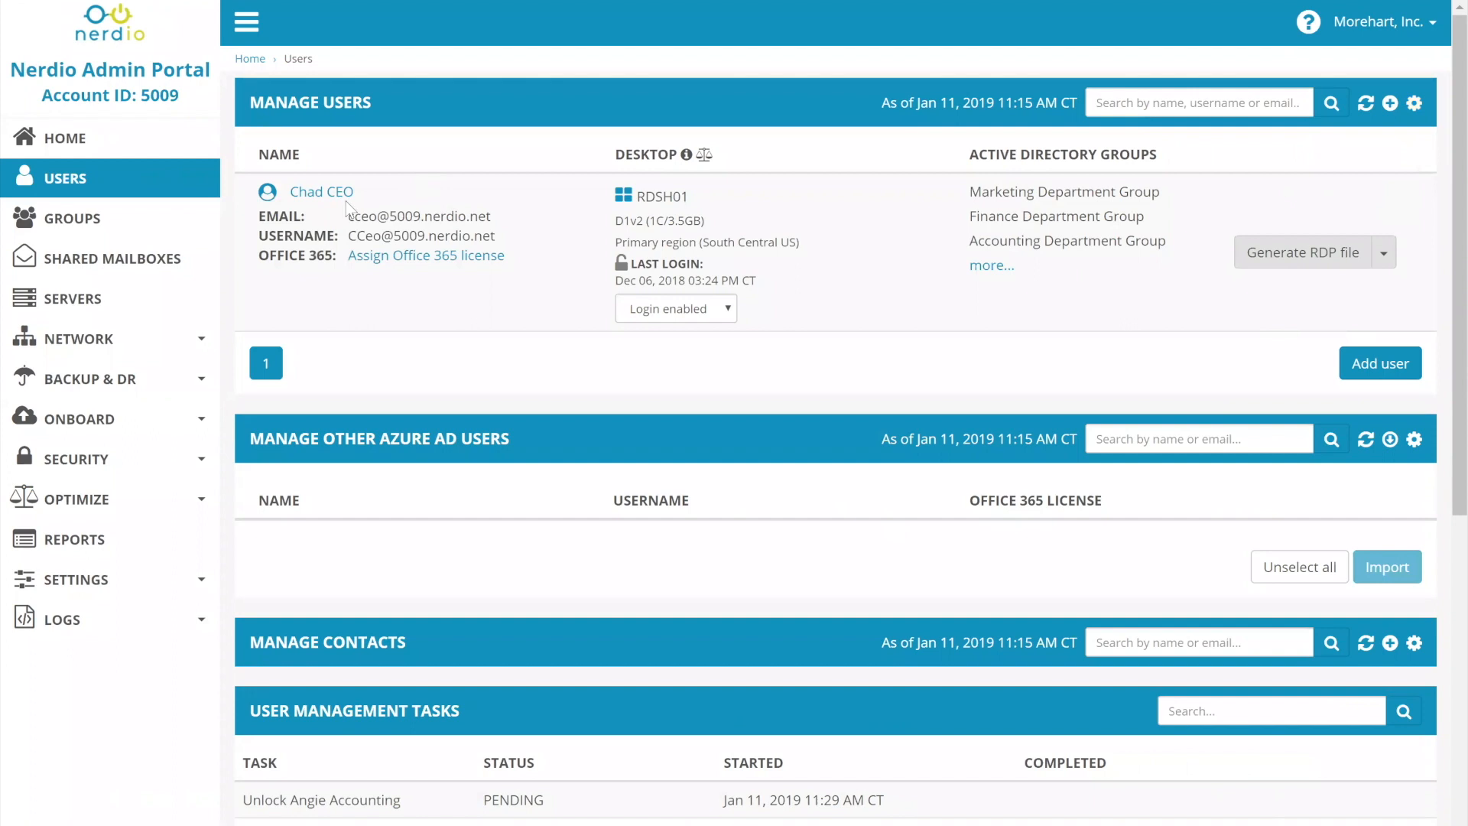
pyautogui.moveTo(267, 195)
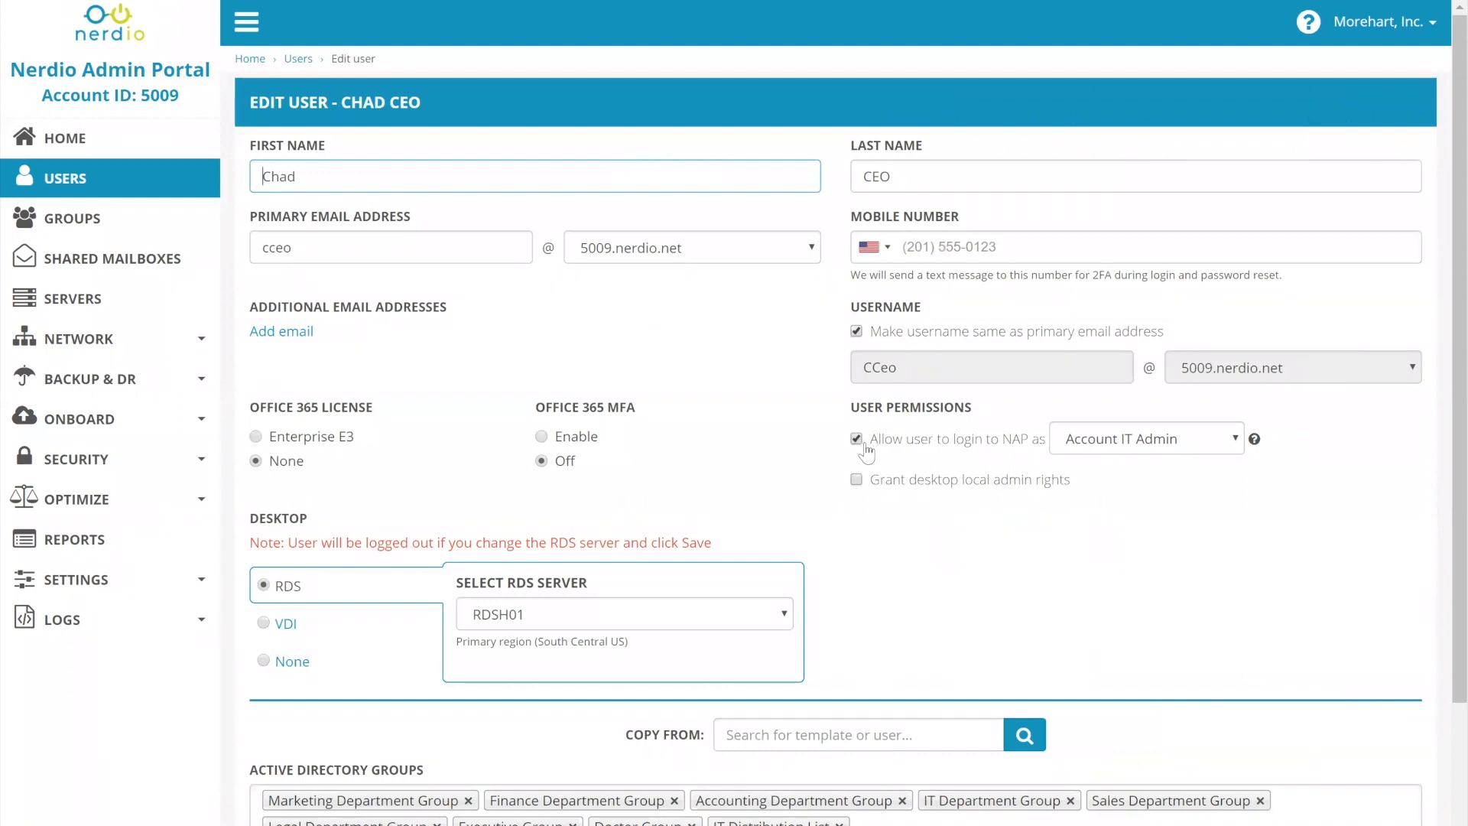
# Return to the user list and set its view to show desktop users only.
pyautogui.click(91, 184)
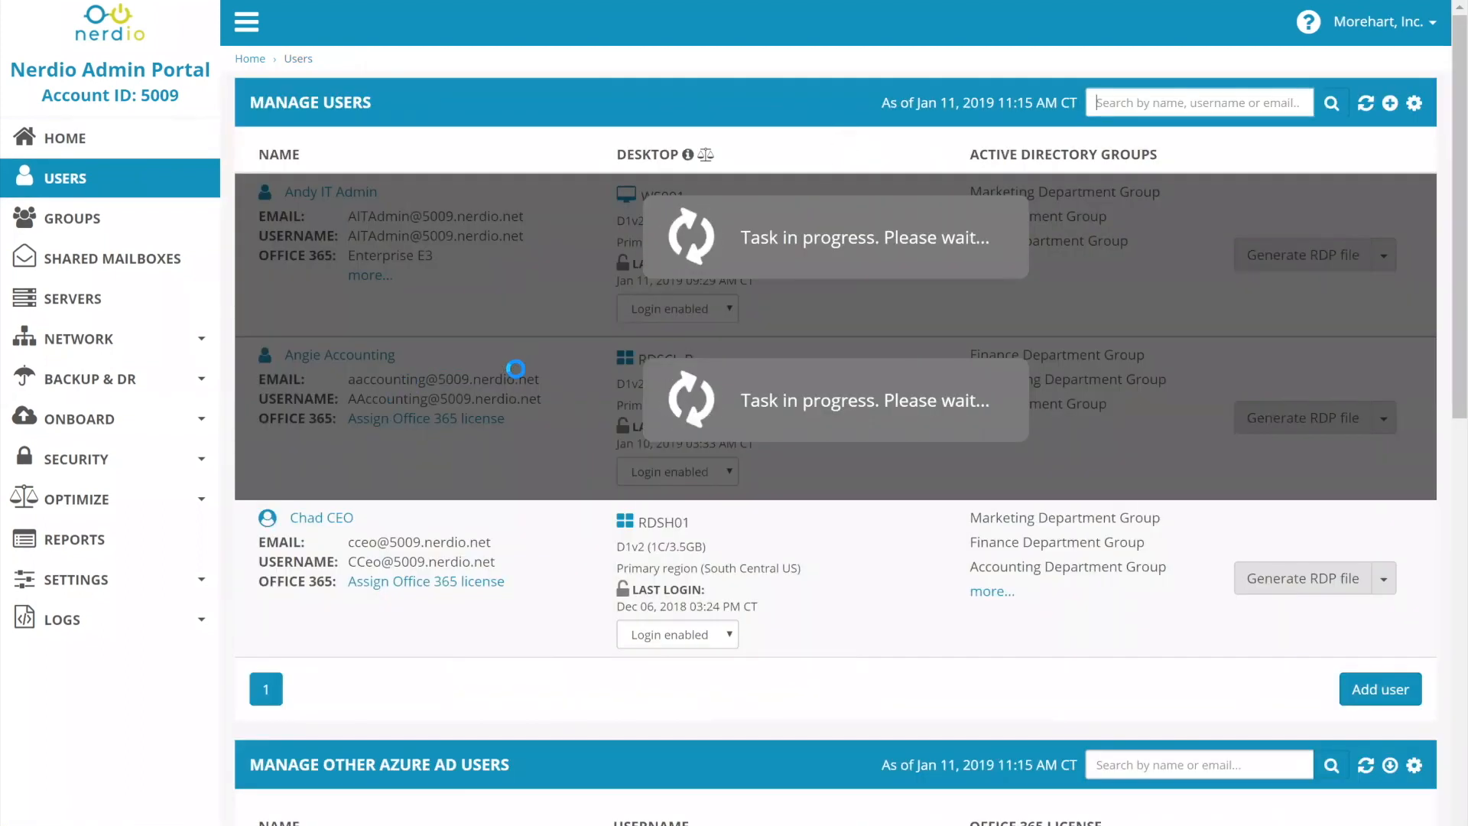
pyautogui.click(1414, 103)
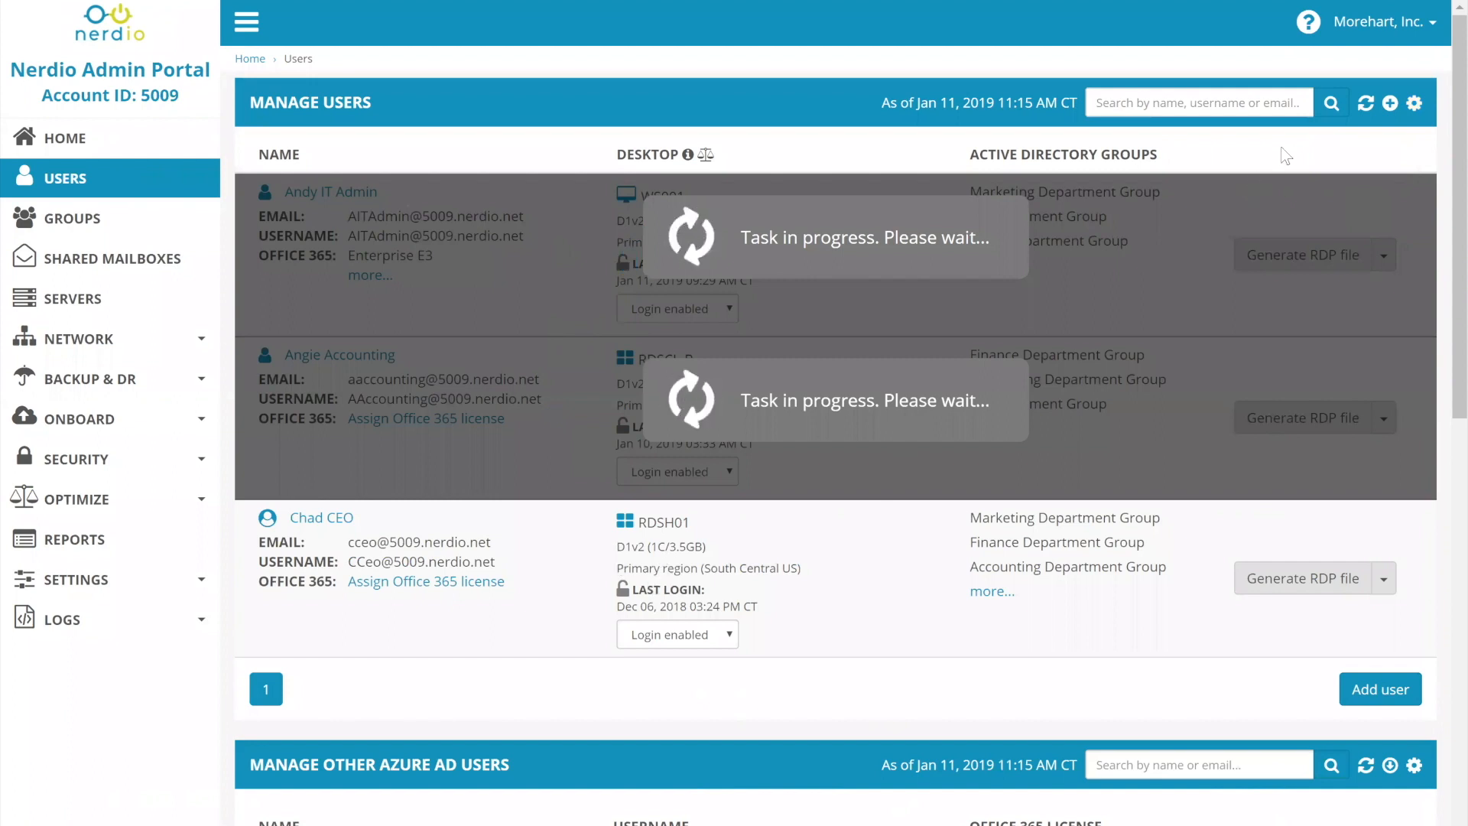
pyautogui.click(1413, 103)
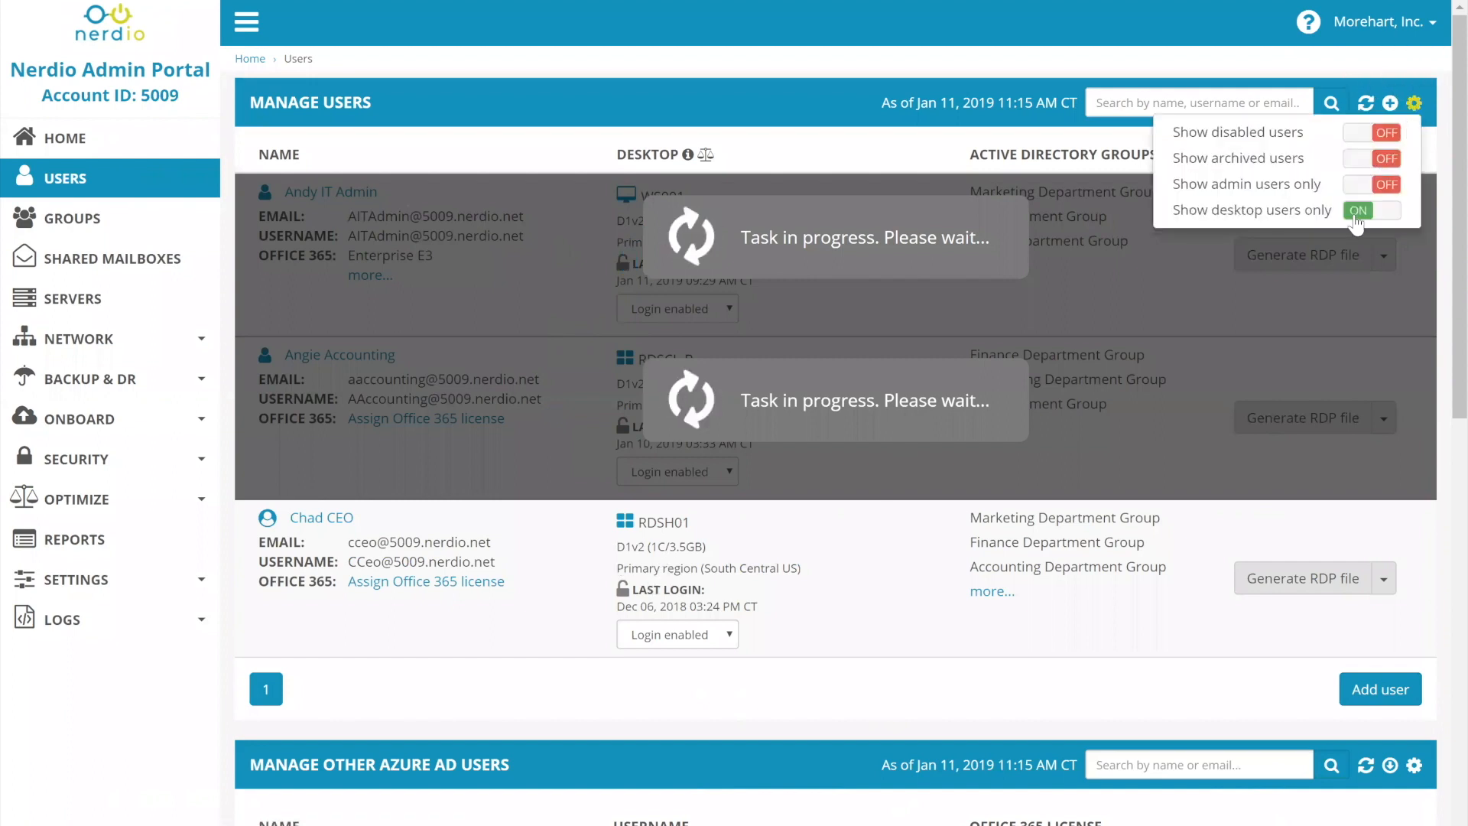